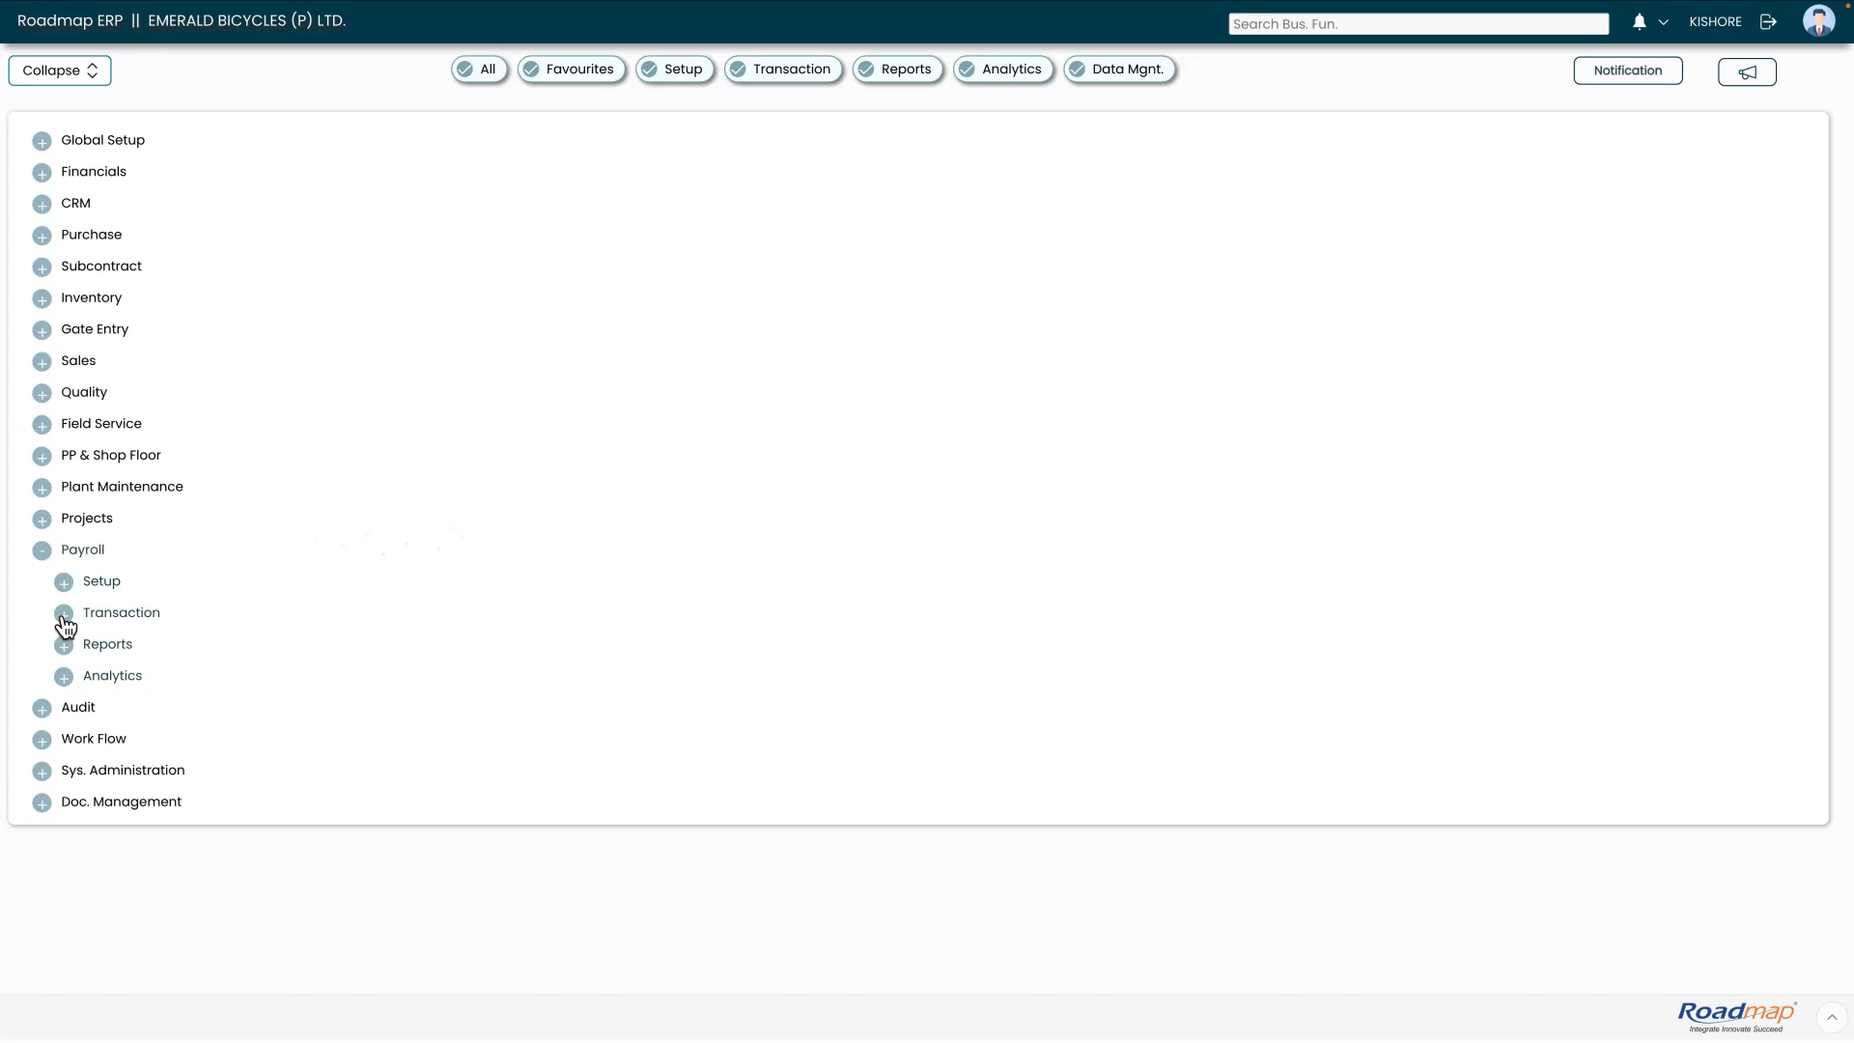
# Open the Find TDS Declaration page from the Payroll > Transaction menu
pyautogui.click(63, 616)
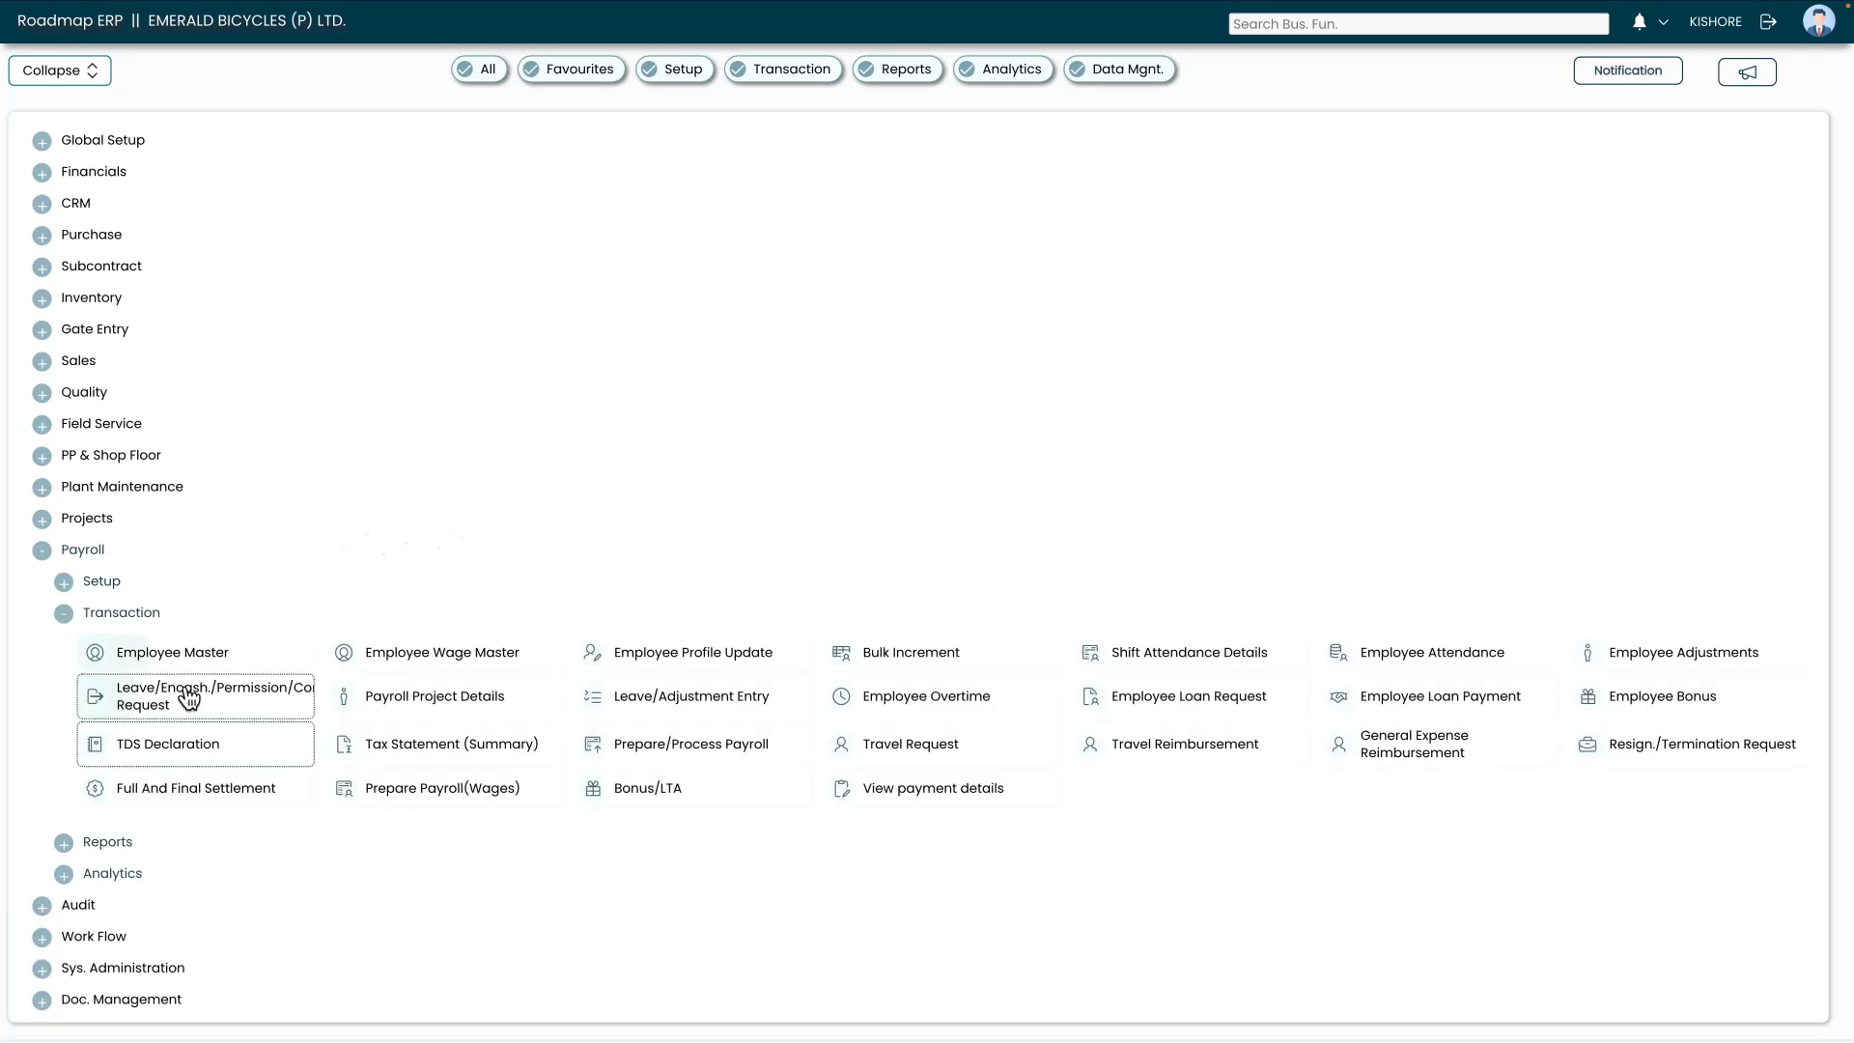
pyautogui.click(183, 746)
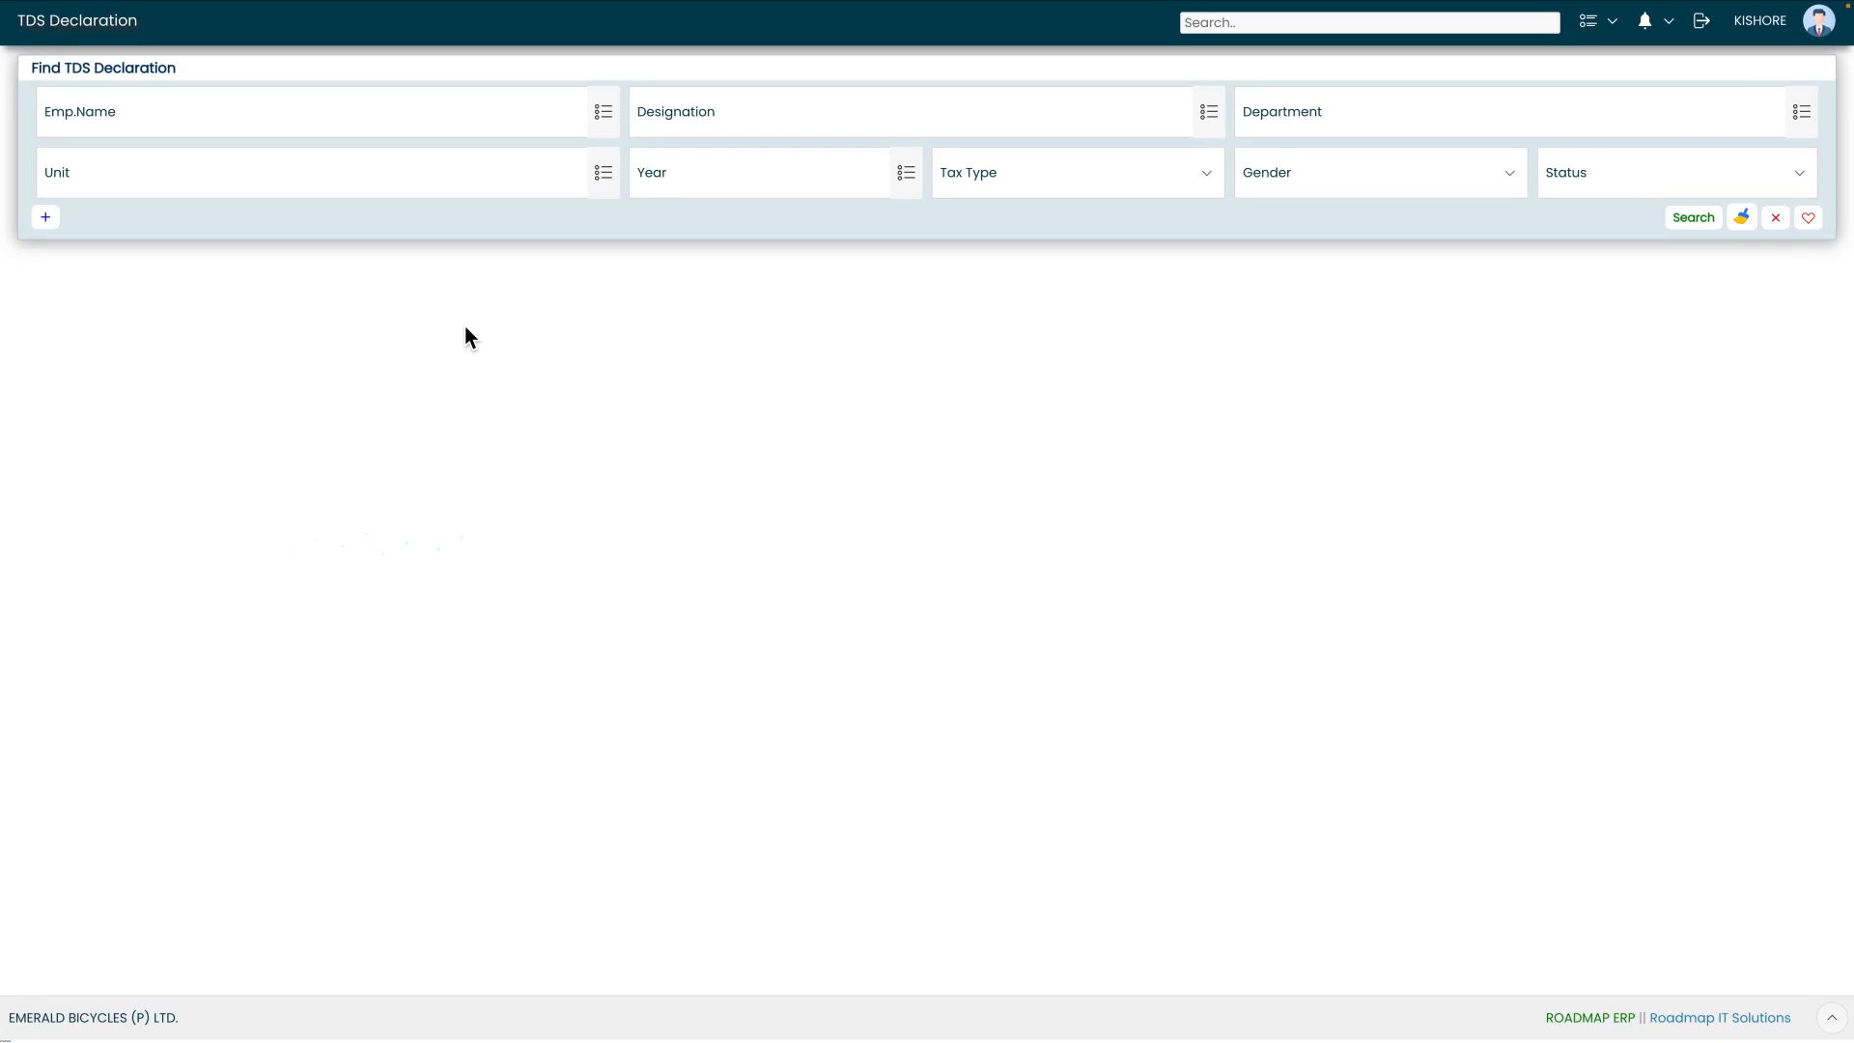
# Filter TDS declarations by the chosen employee, listing five records including one Draft
pyautogui.click(297, 106)
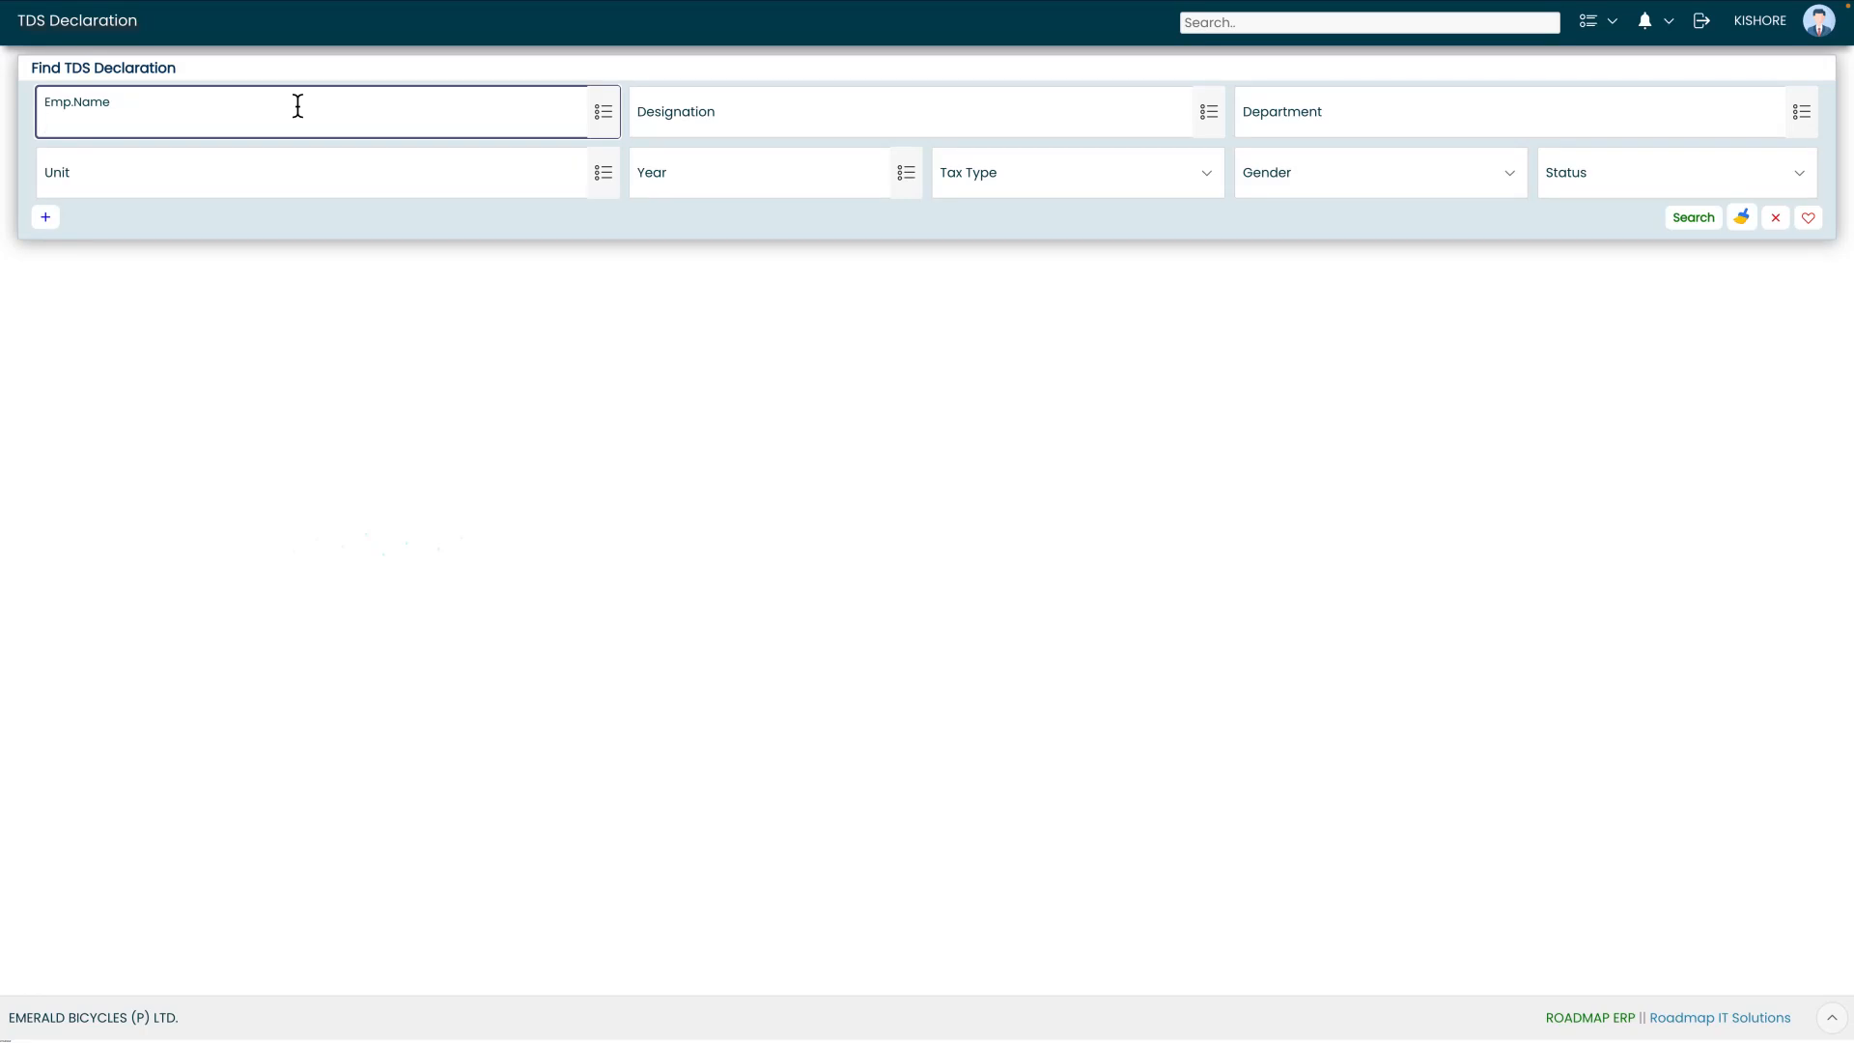
pyautogui.click(615, 120)
pyautogui.write('n')
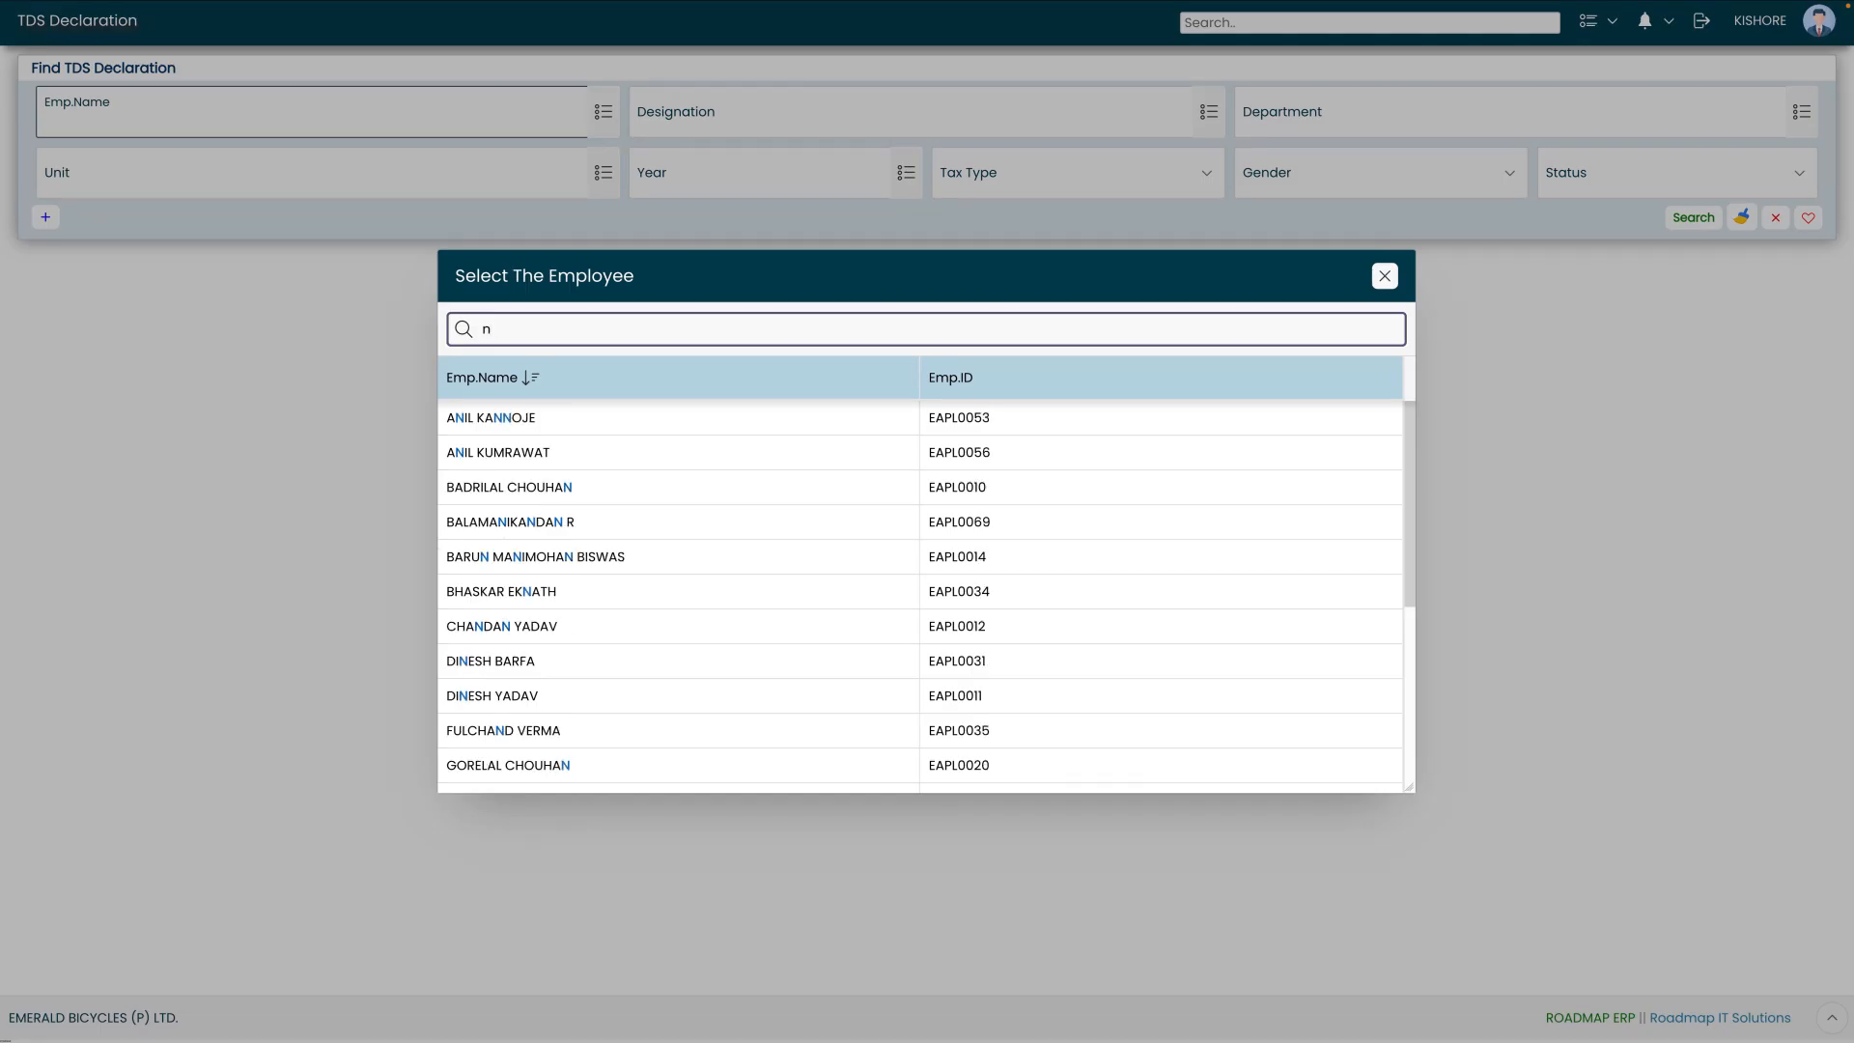
pyautogui.write('ares')
pyautogui.click(764, 428)
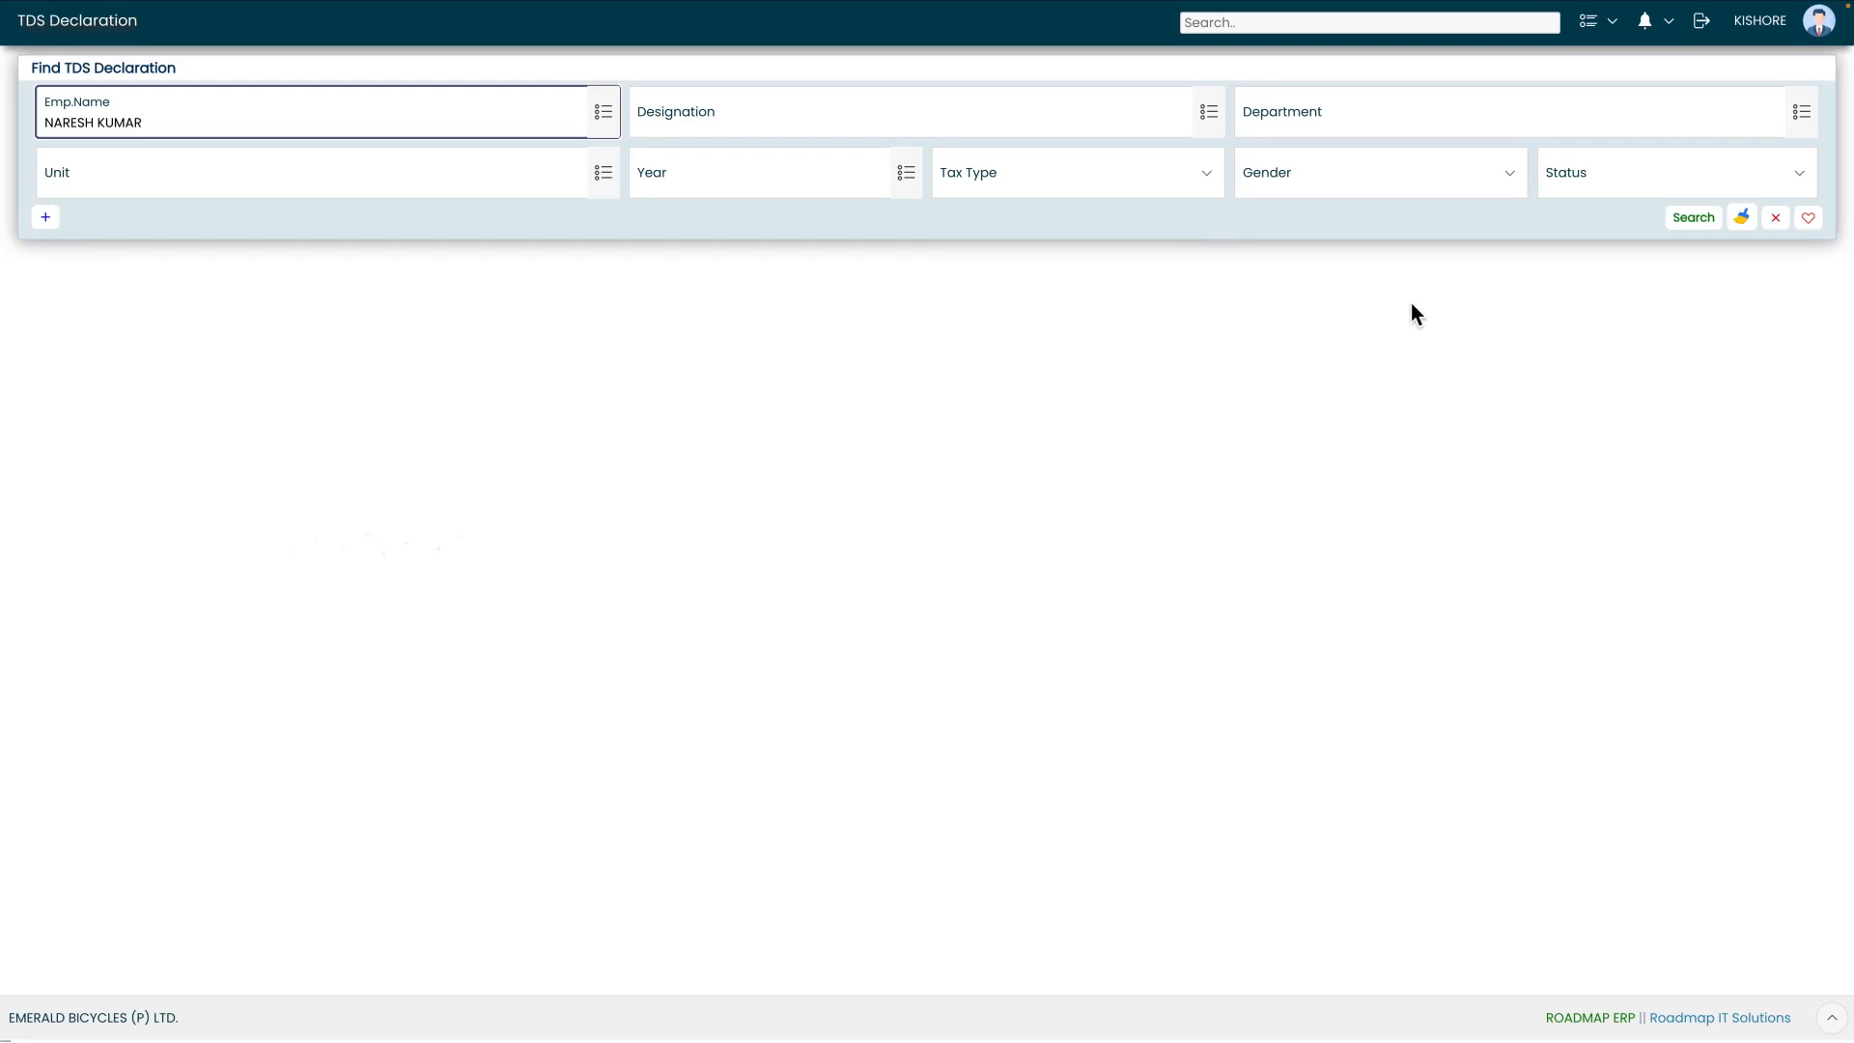
pyautogui.click(1692, 219)
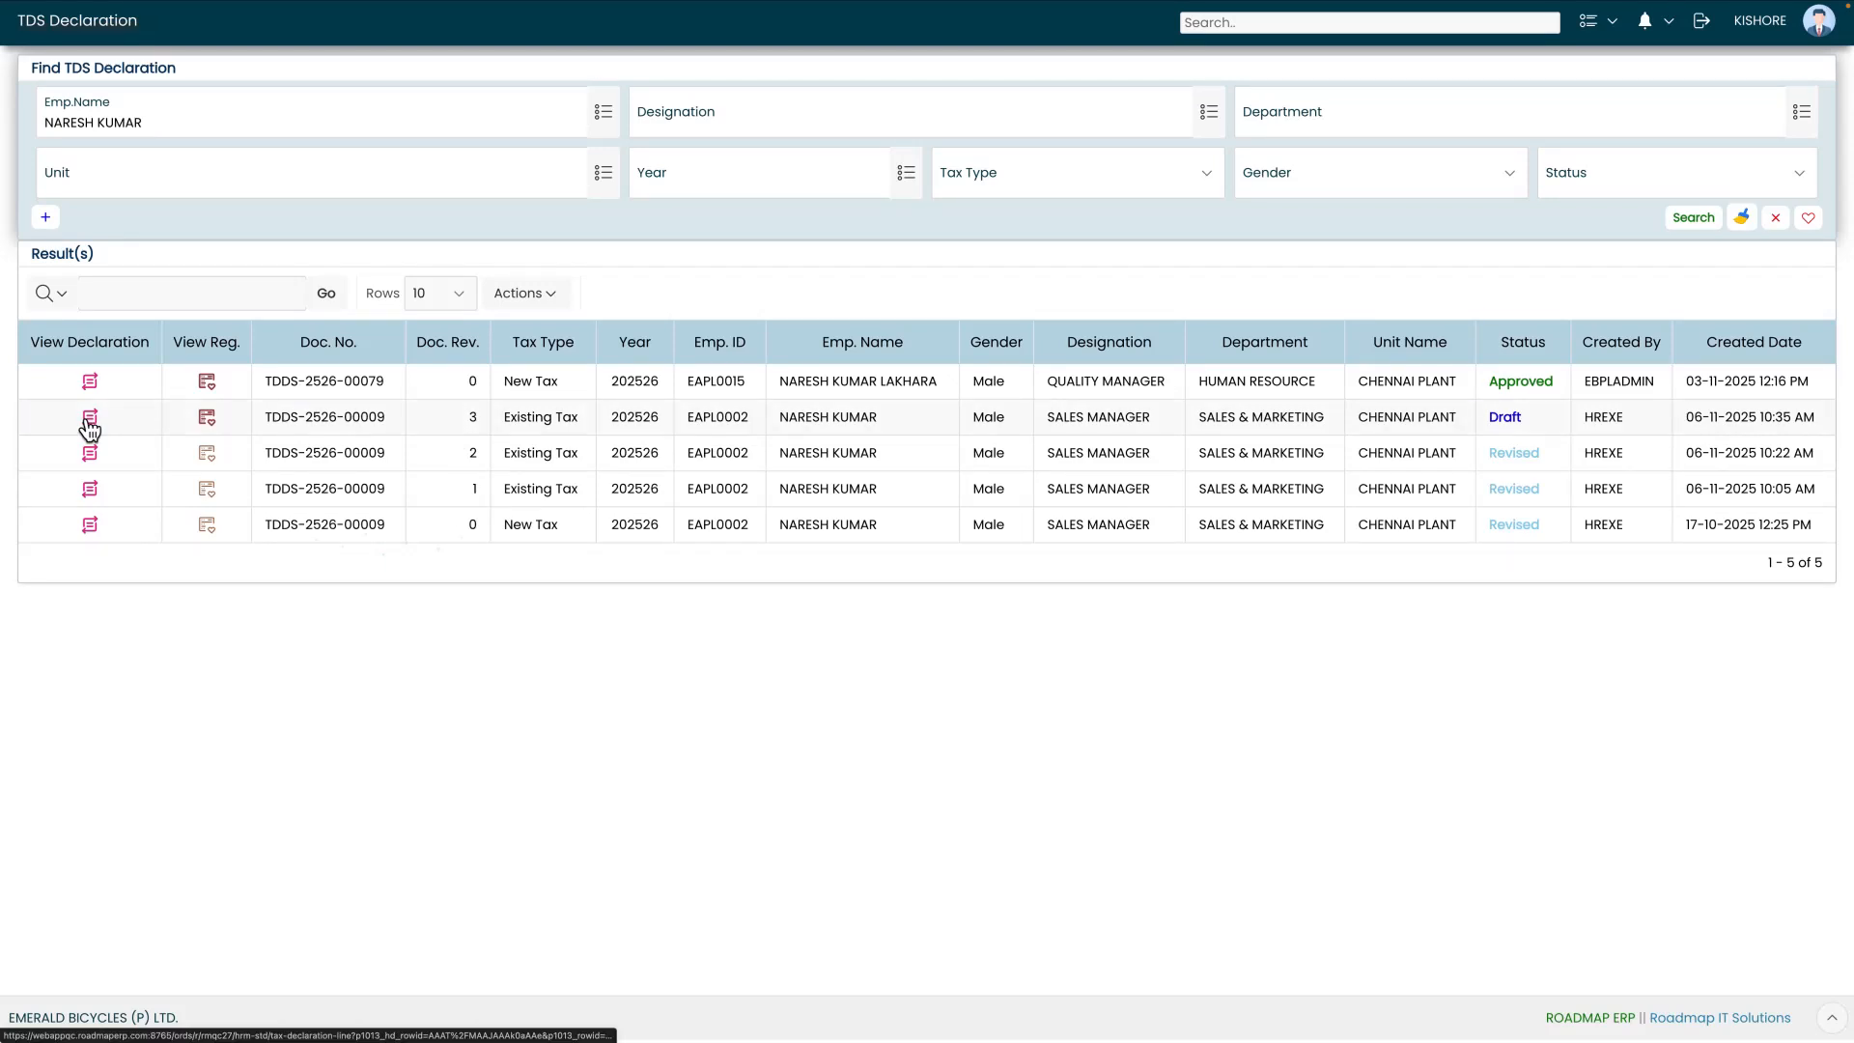
# Compare New versus Existing regime tax for the Draft declaration, then go back to the search page
pyautogui.click(208, 424)
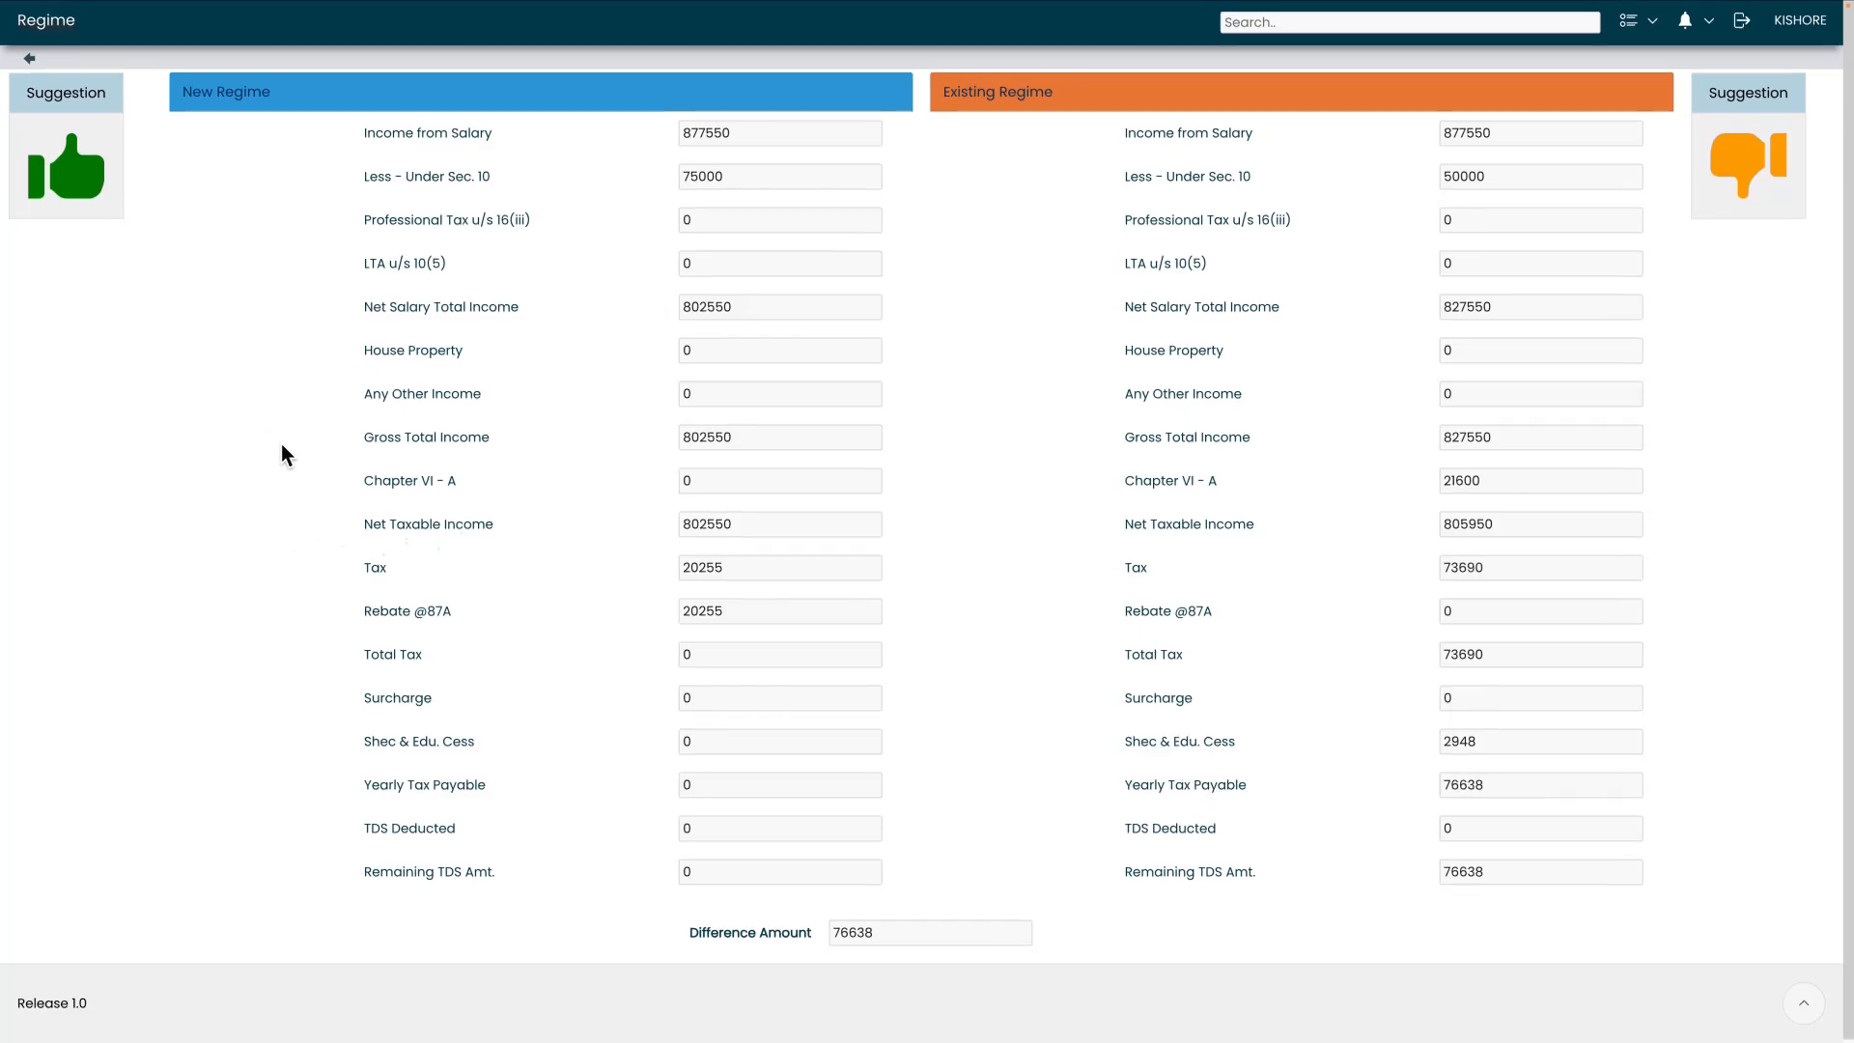
pyautogui.scroll(-1, 282, 452)
pyautogui.scroll(1, 282, 449)
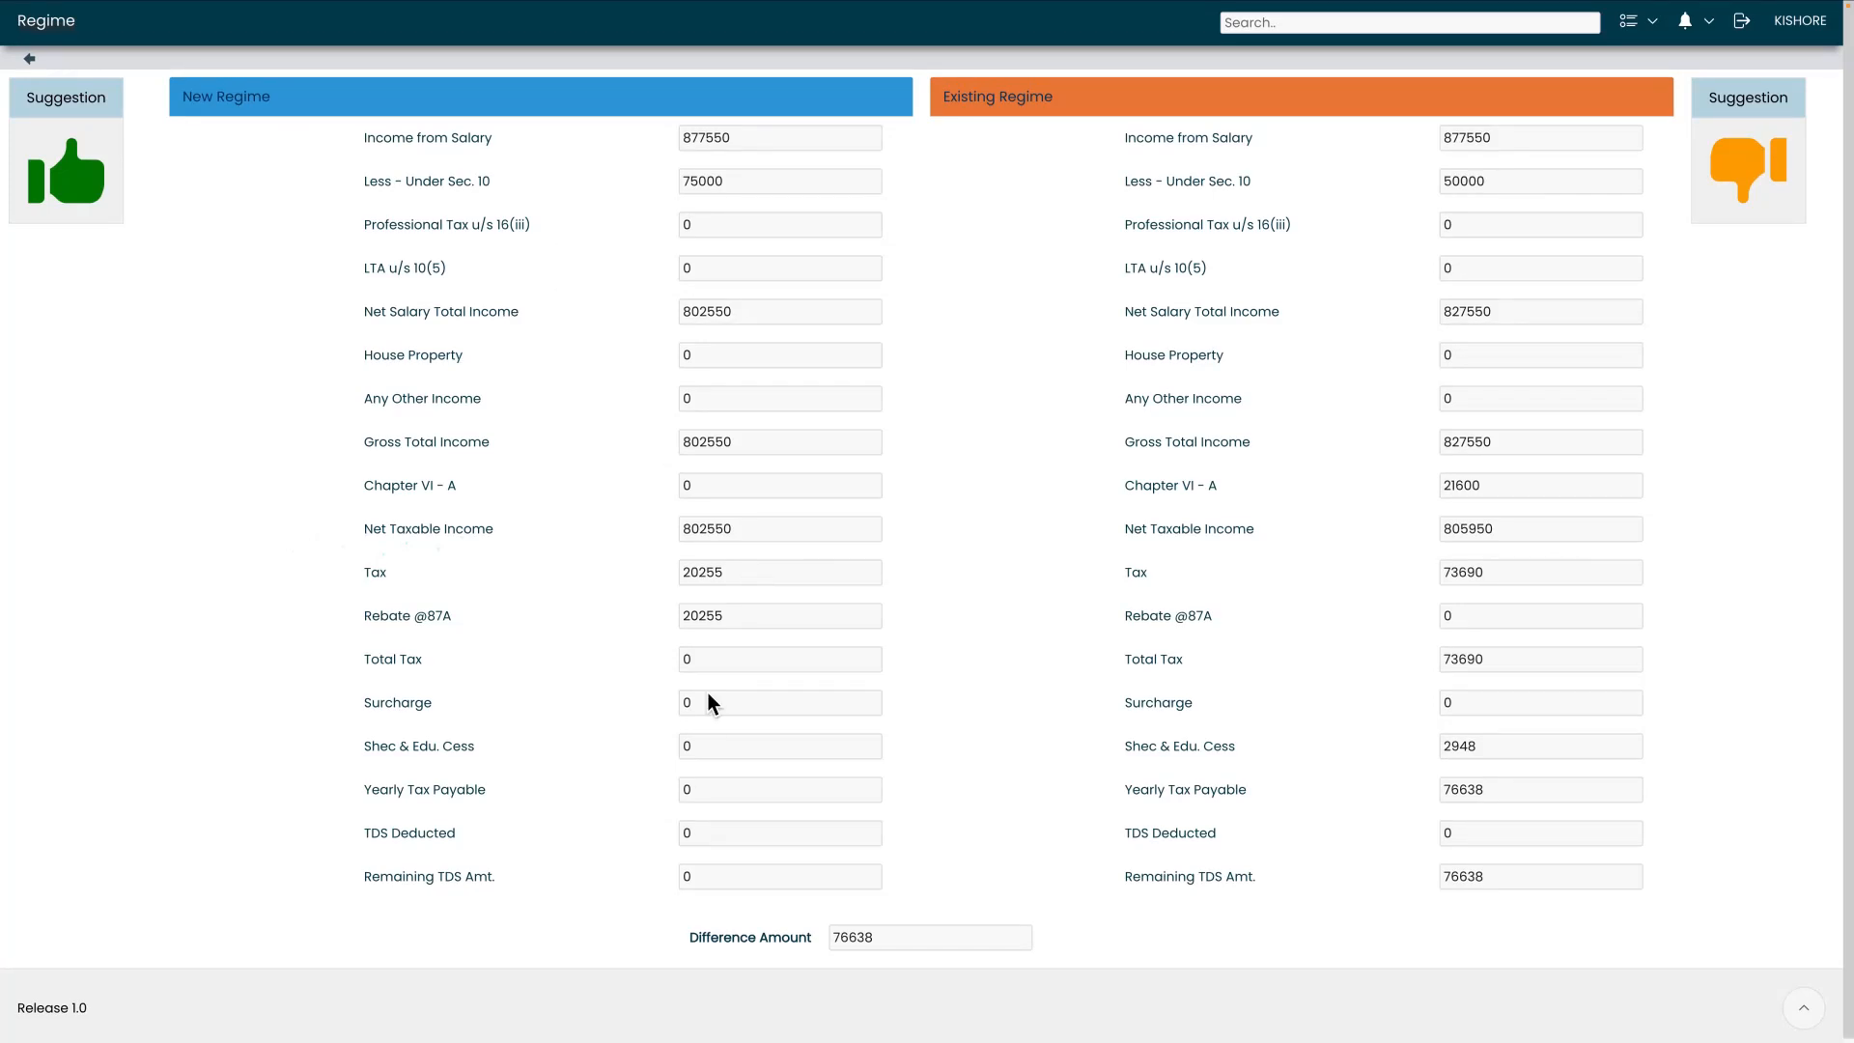
pyautogui.moveTo(891, 952); pyautogui.dragTo(830, 946)
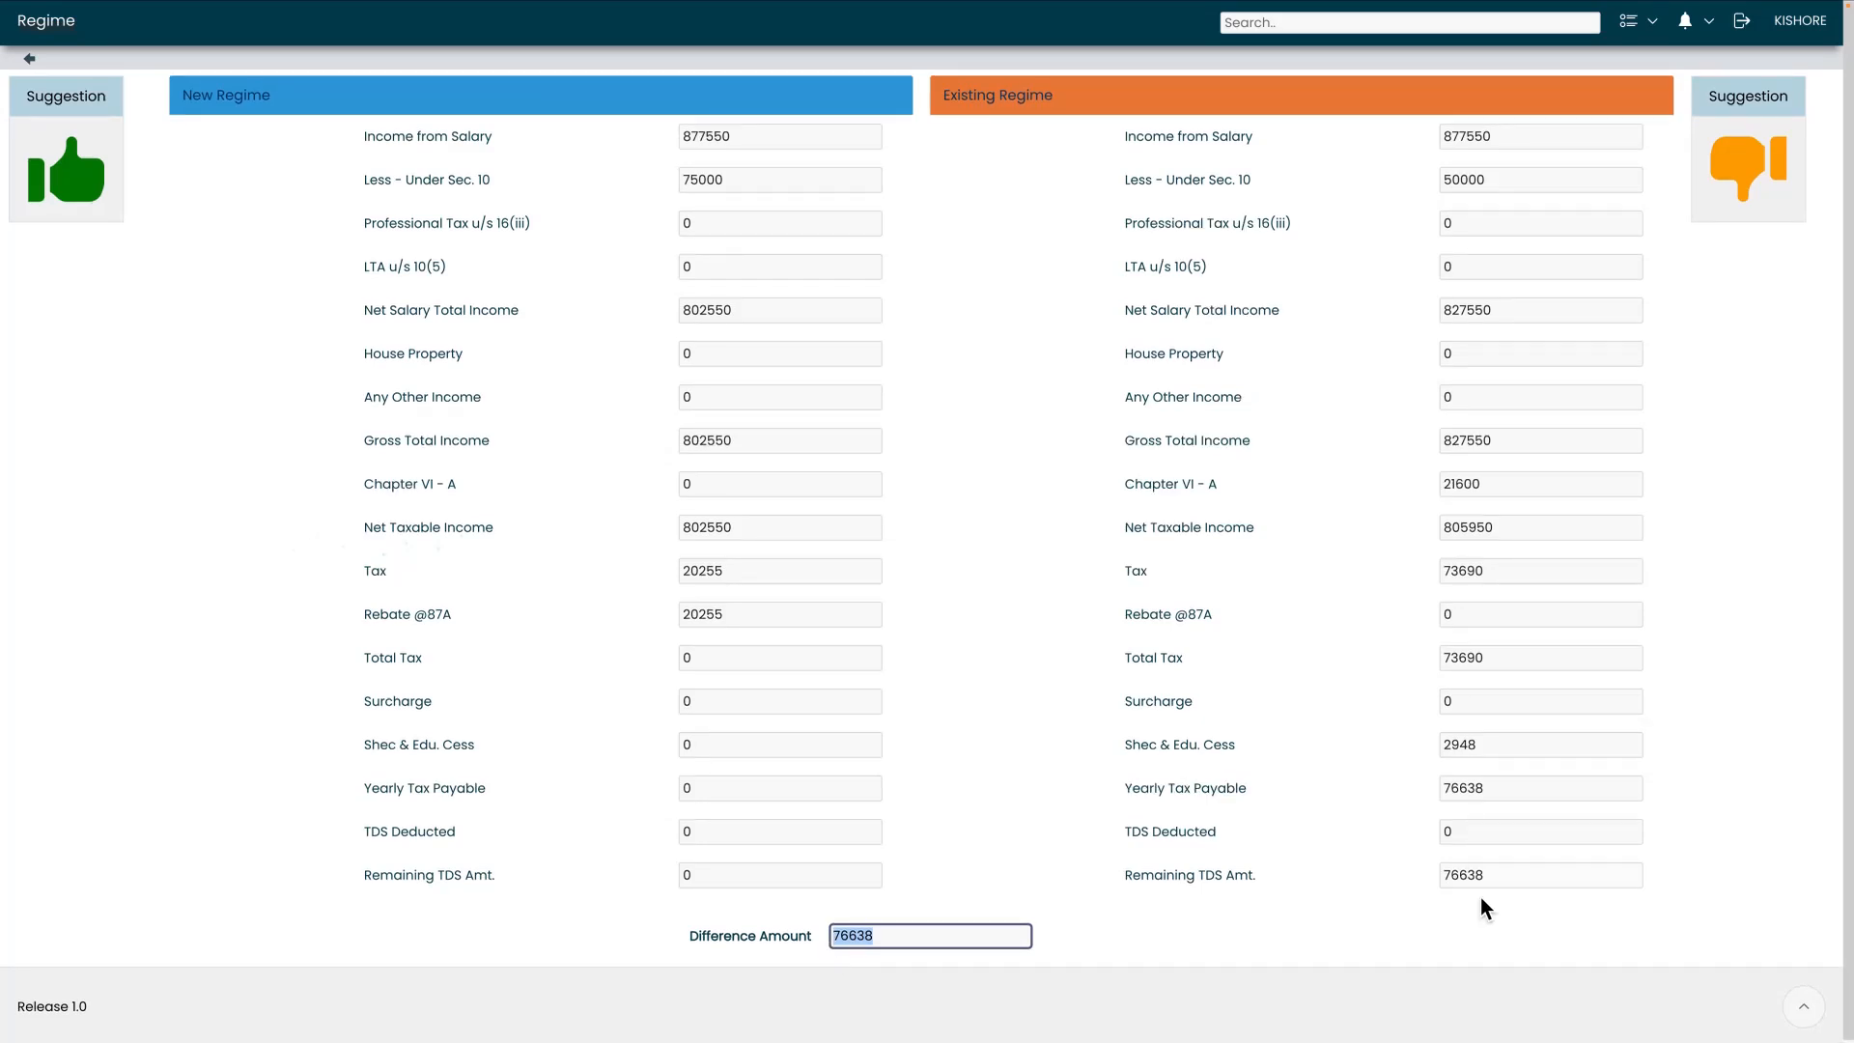
pyautogui.click(1514, 882)
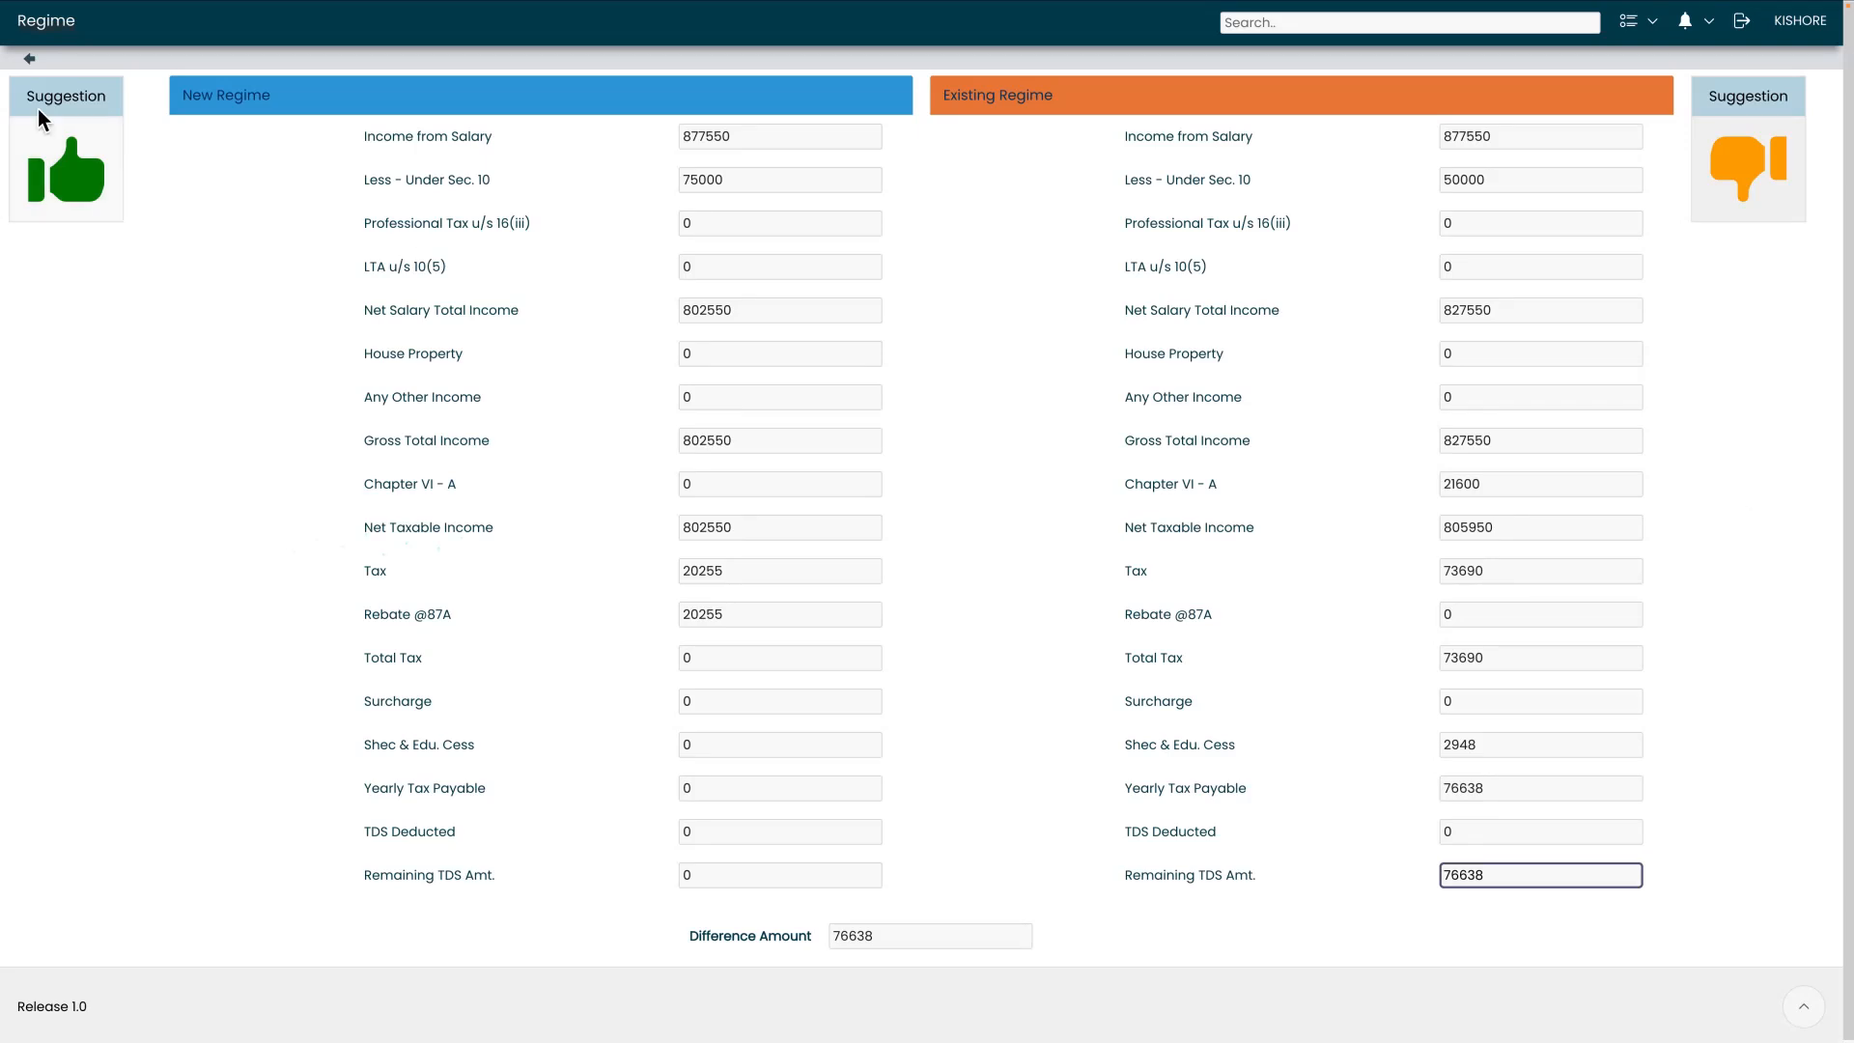
pyautogui.click(28, 59)
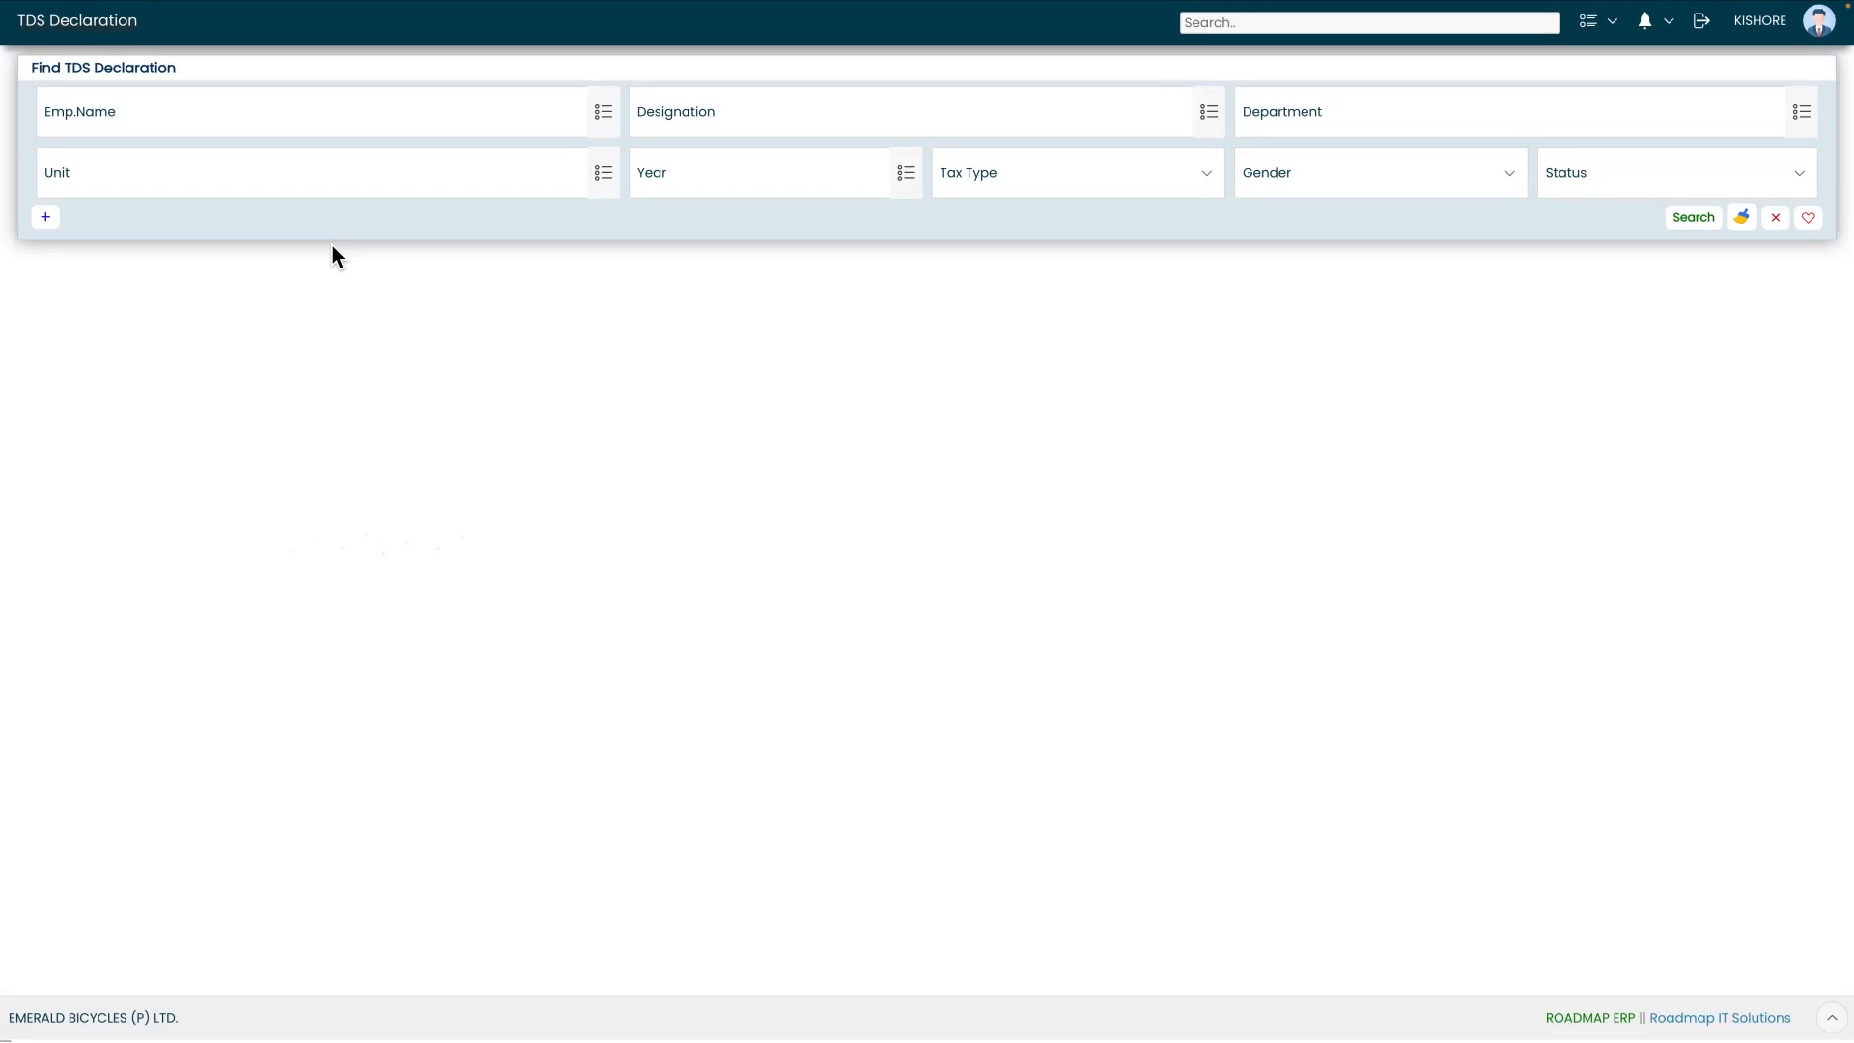
# Search the employee's declarations again and open the Draft revision-3 declaration
pyautogui.click(1693, 219)
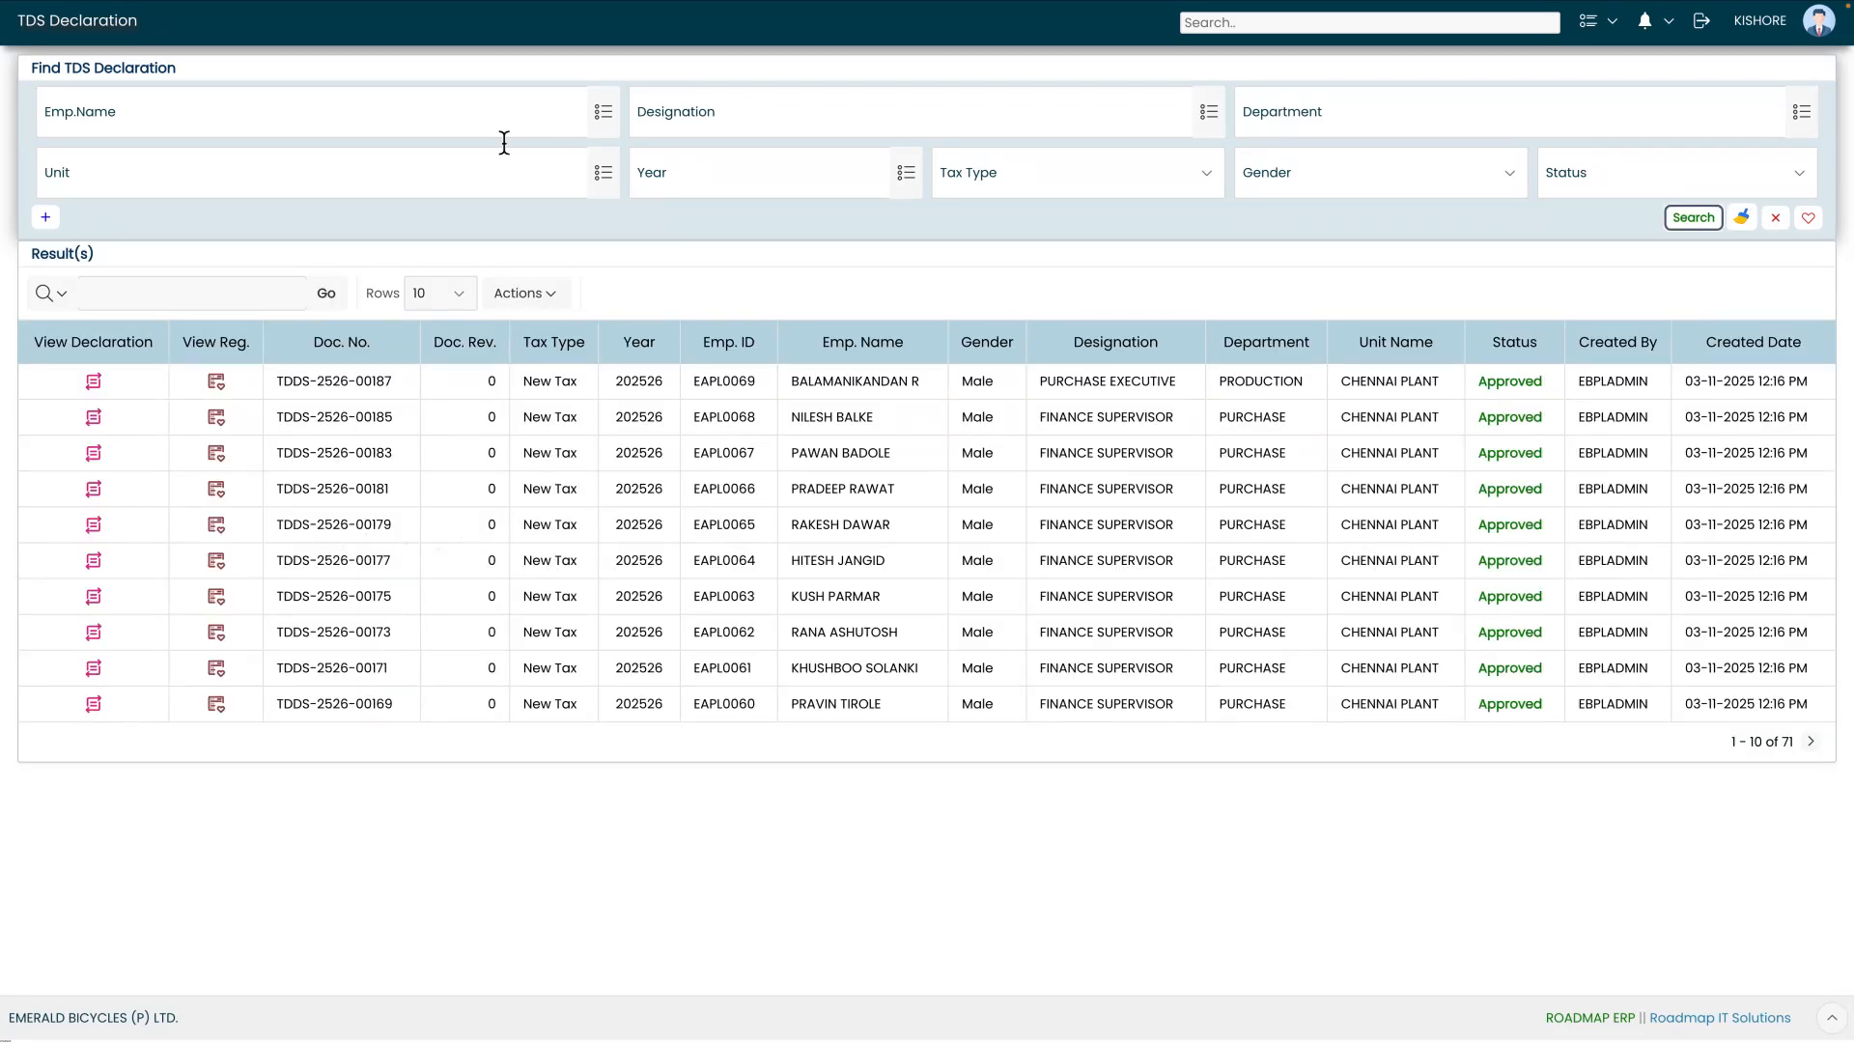
pyautogui.click(604, 114)
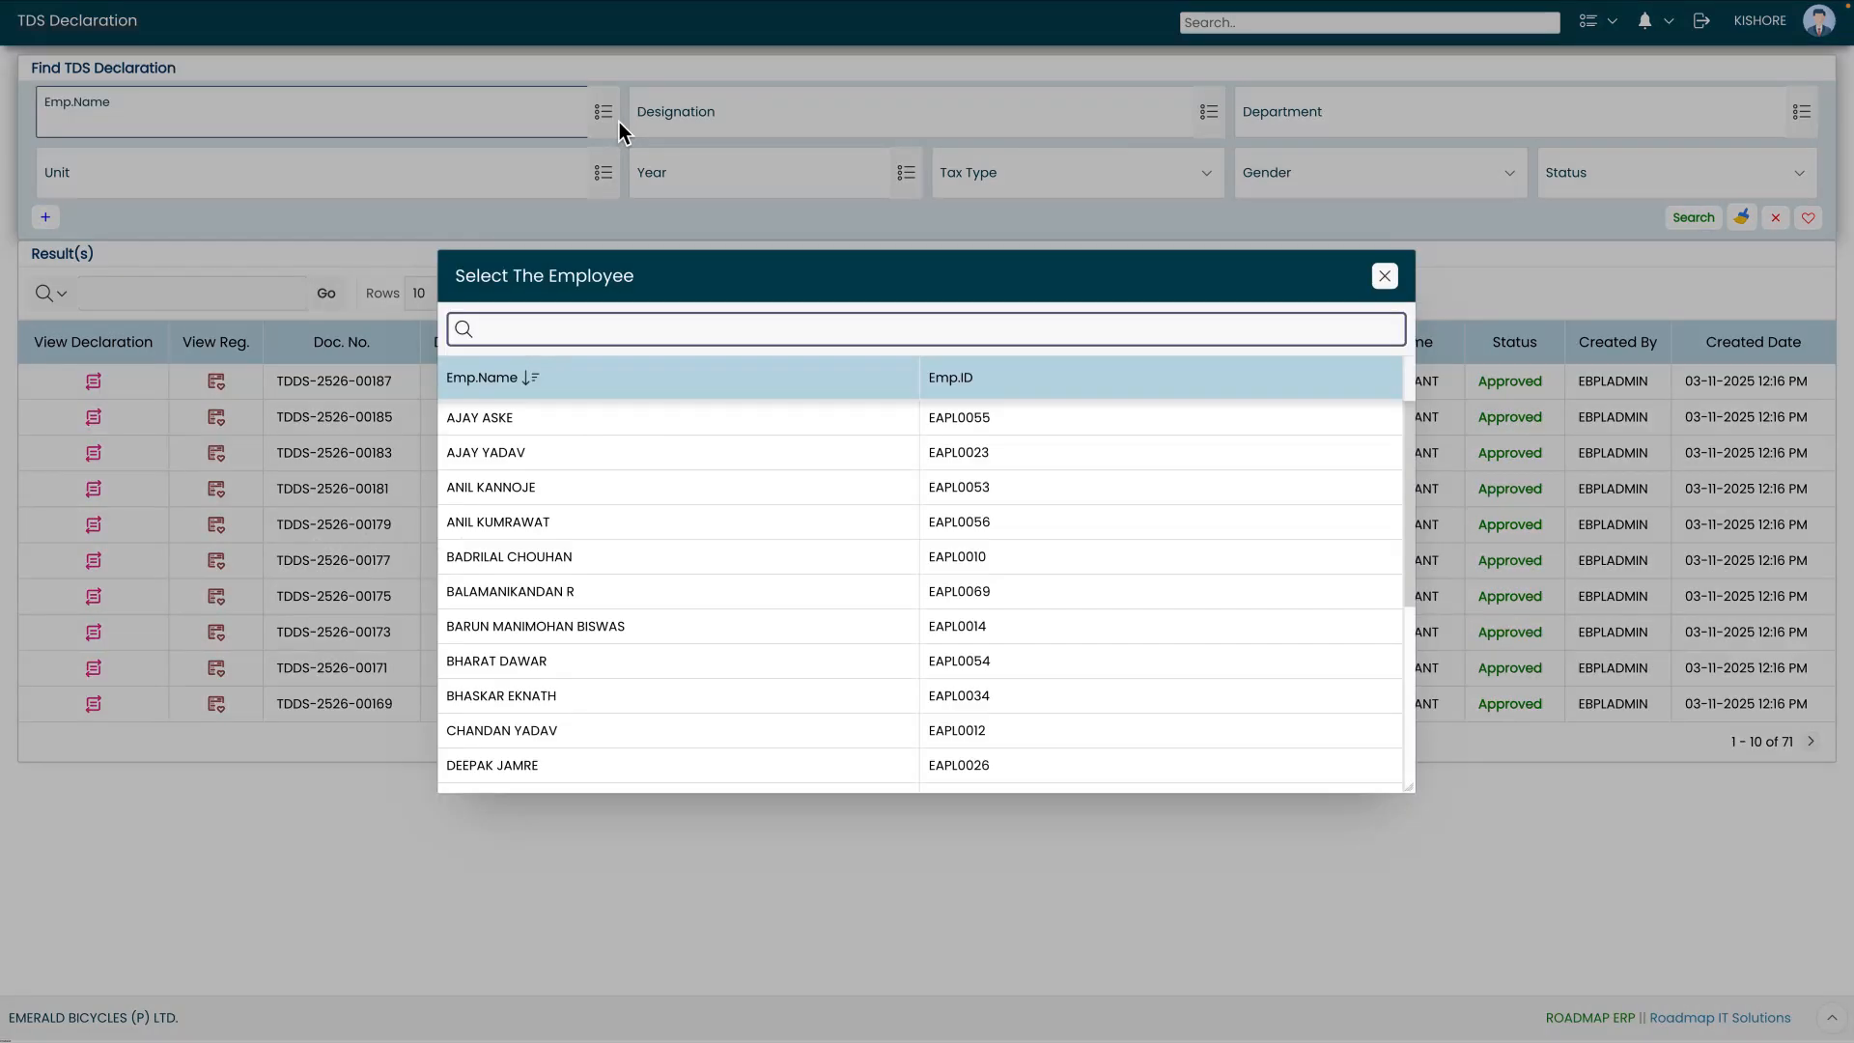
pyautogui.write('nares')
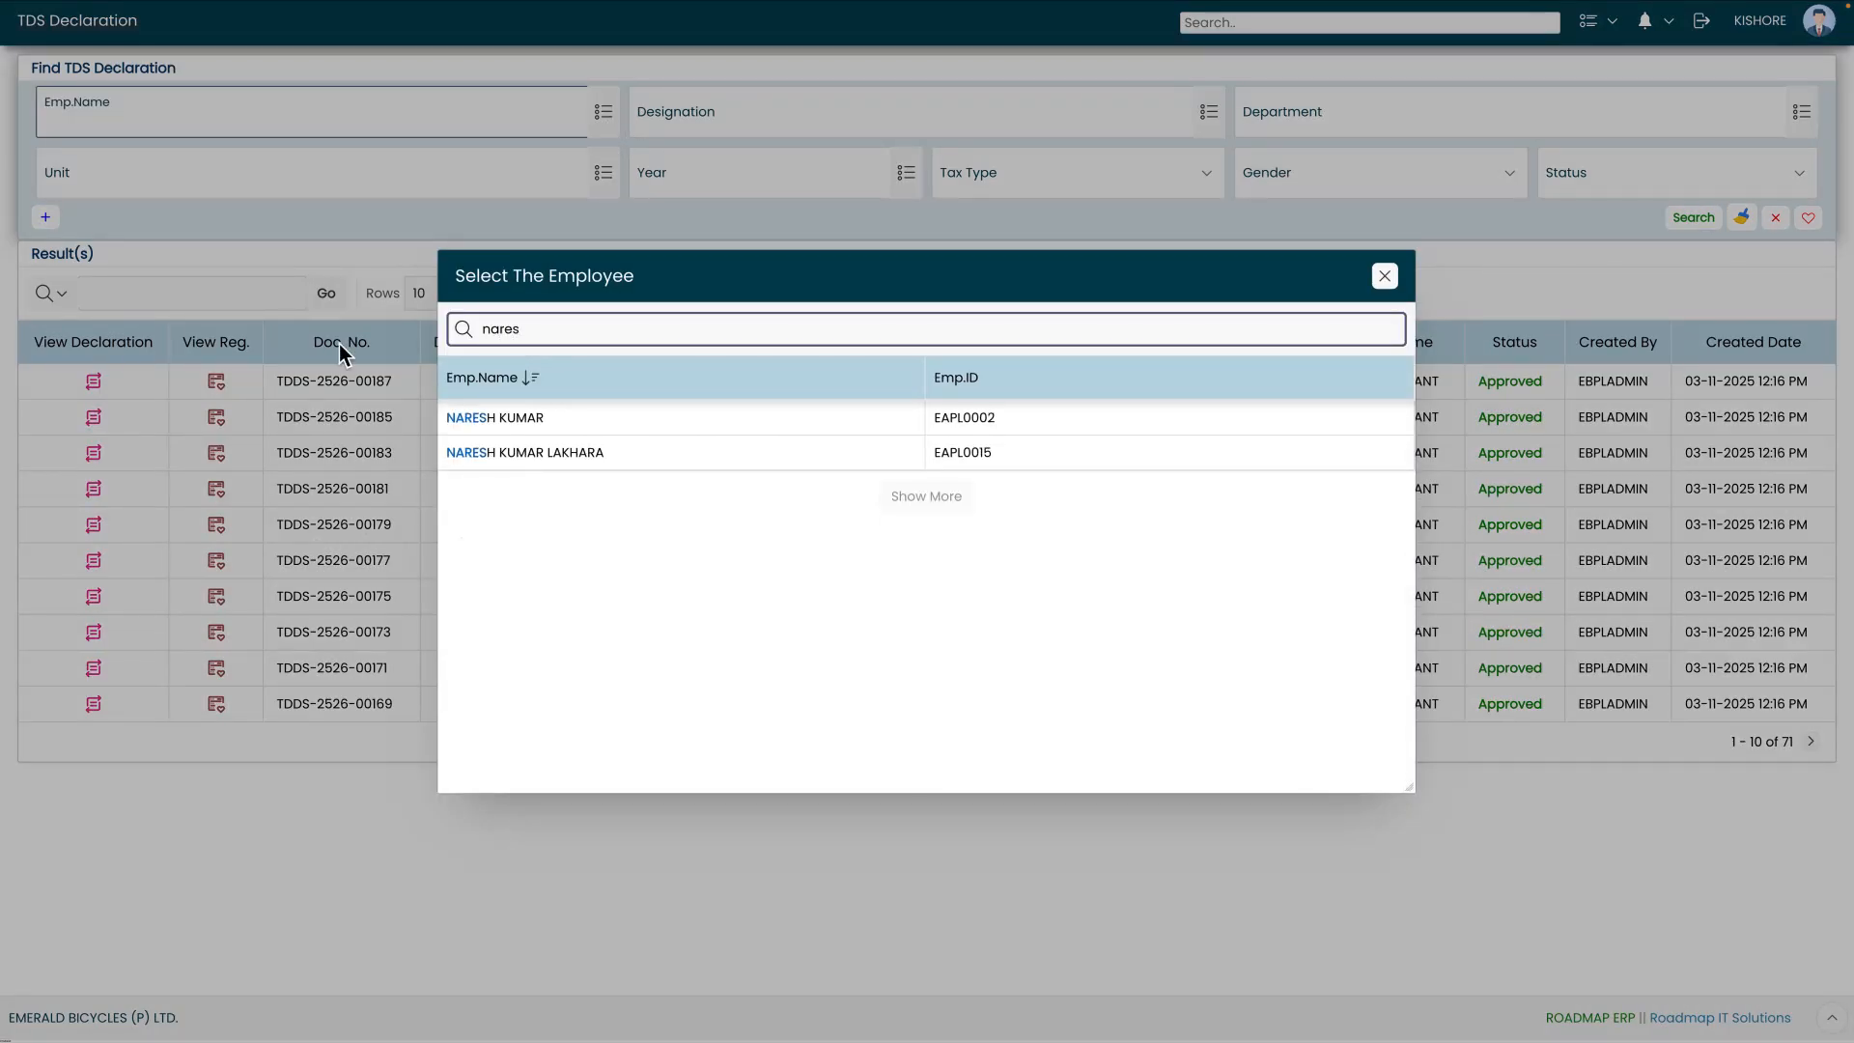
pyautogui.click(610, 417)
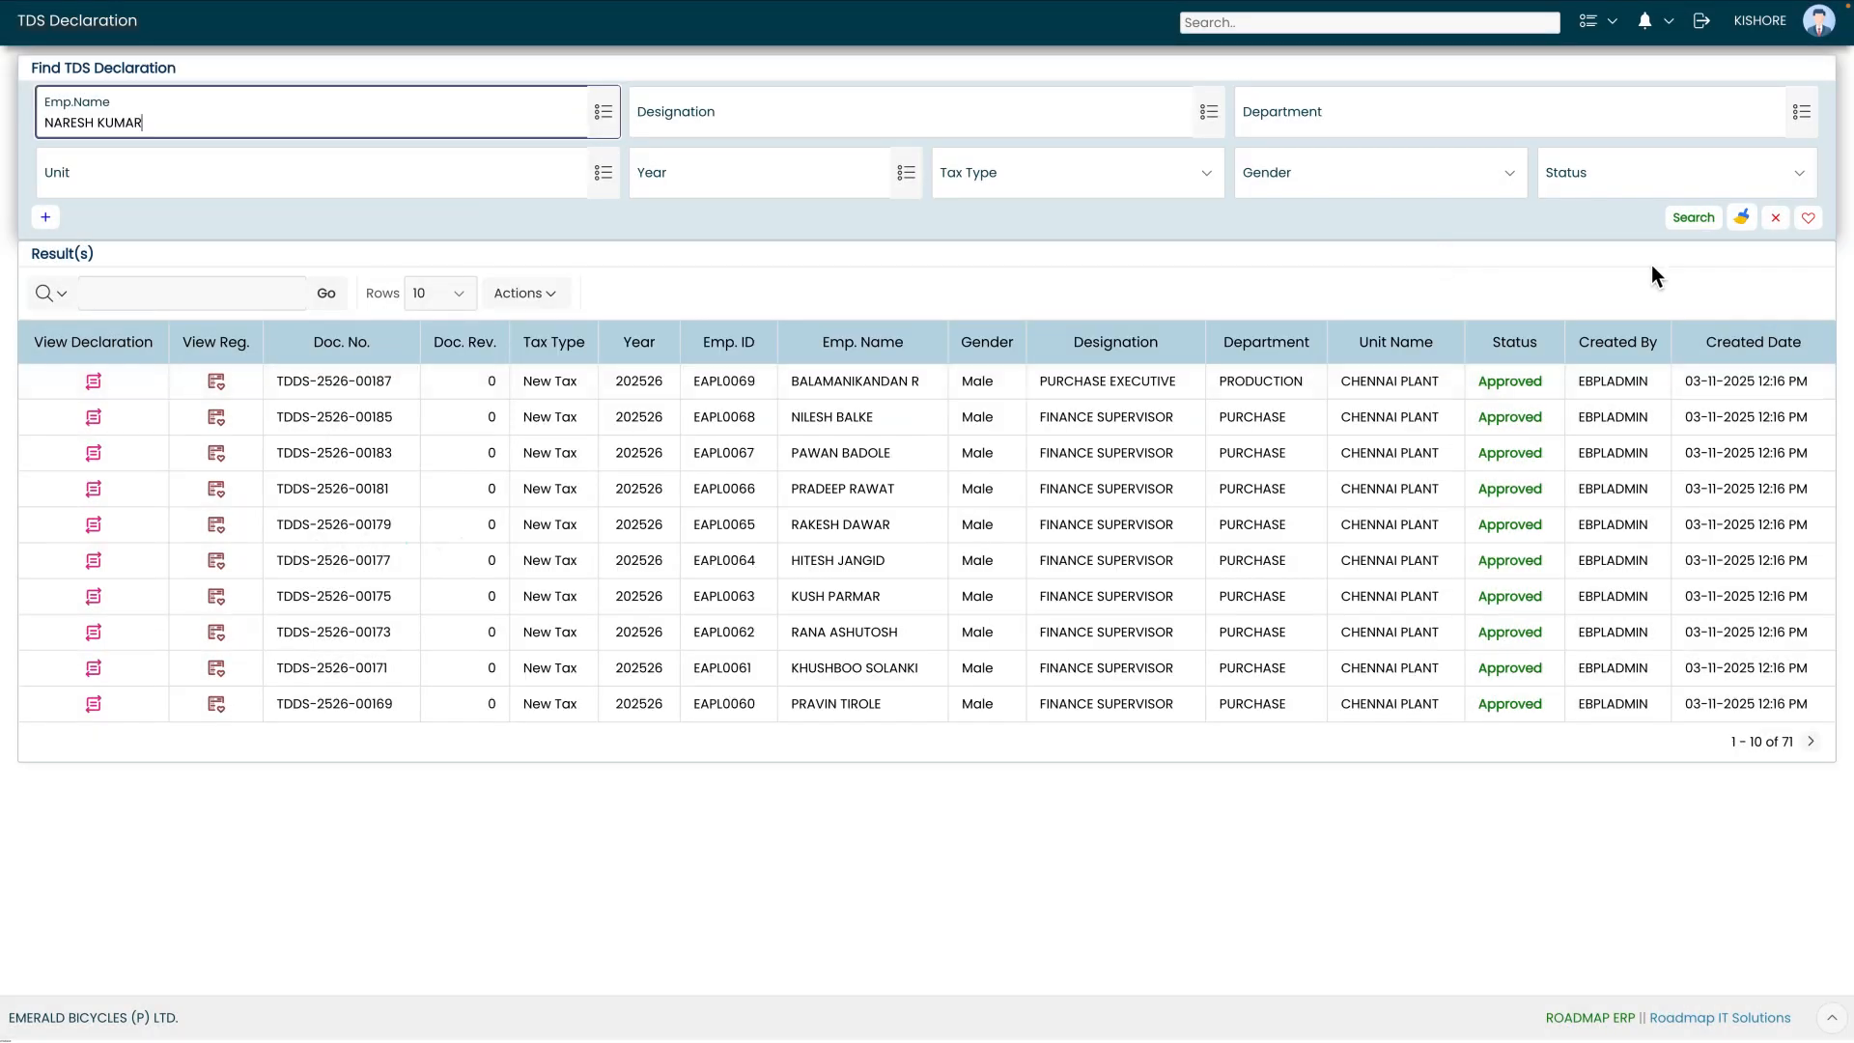
pyautogui.click(1694, 218)
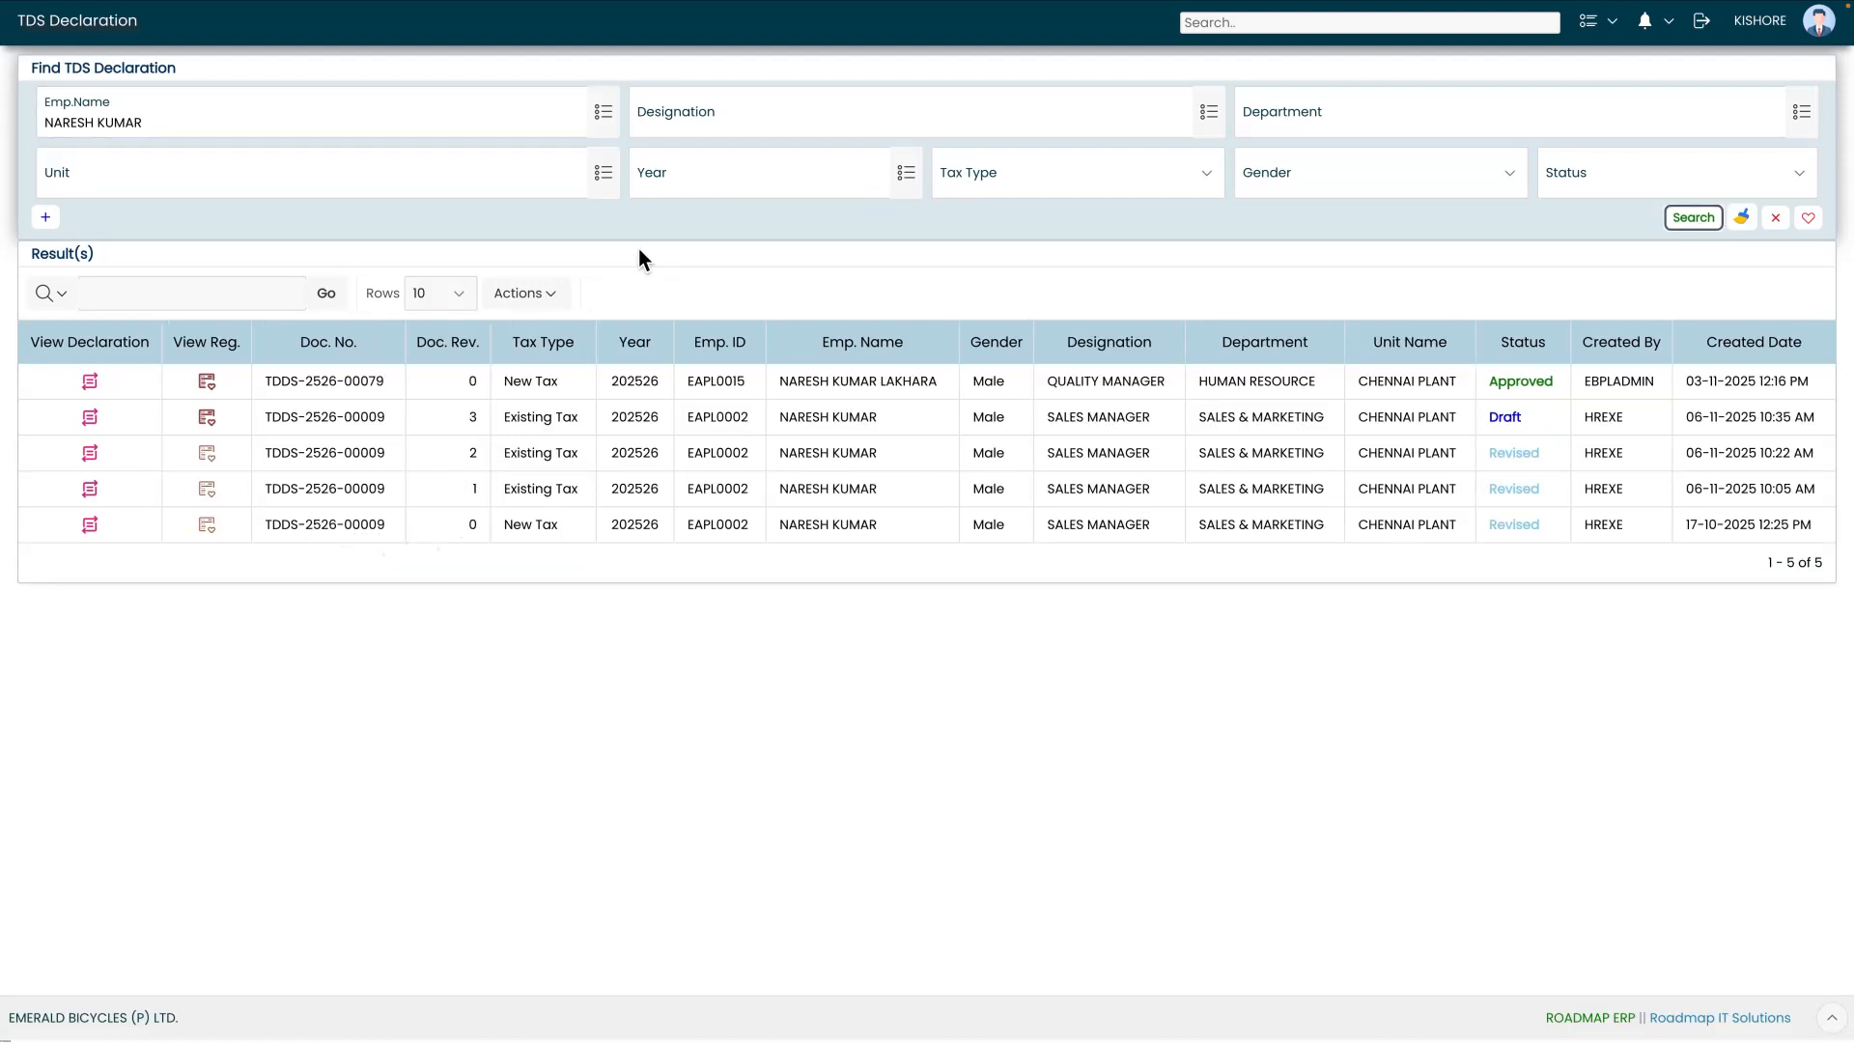
pyautogui.click(92, 425)
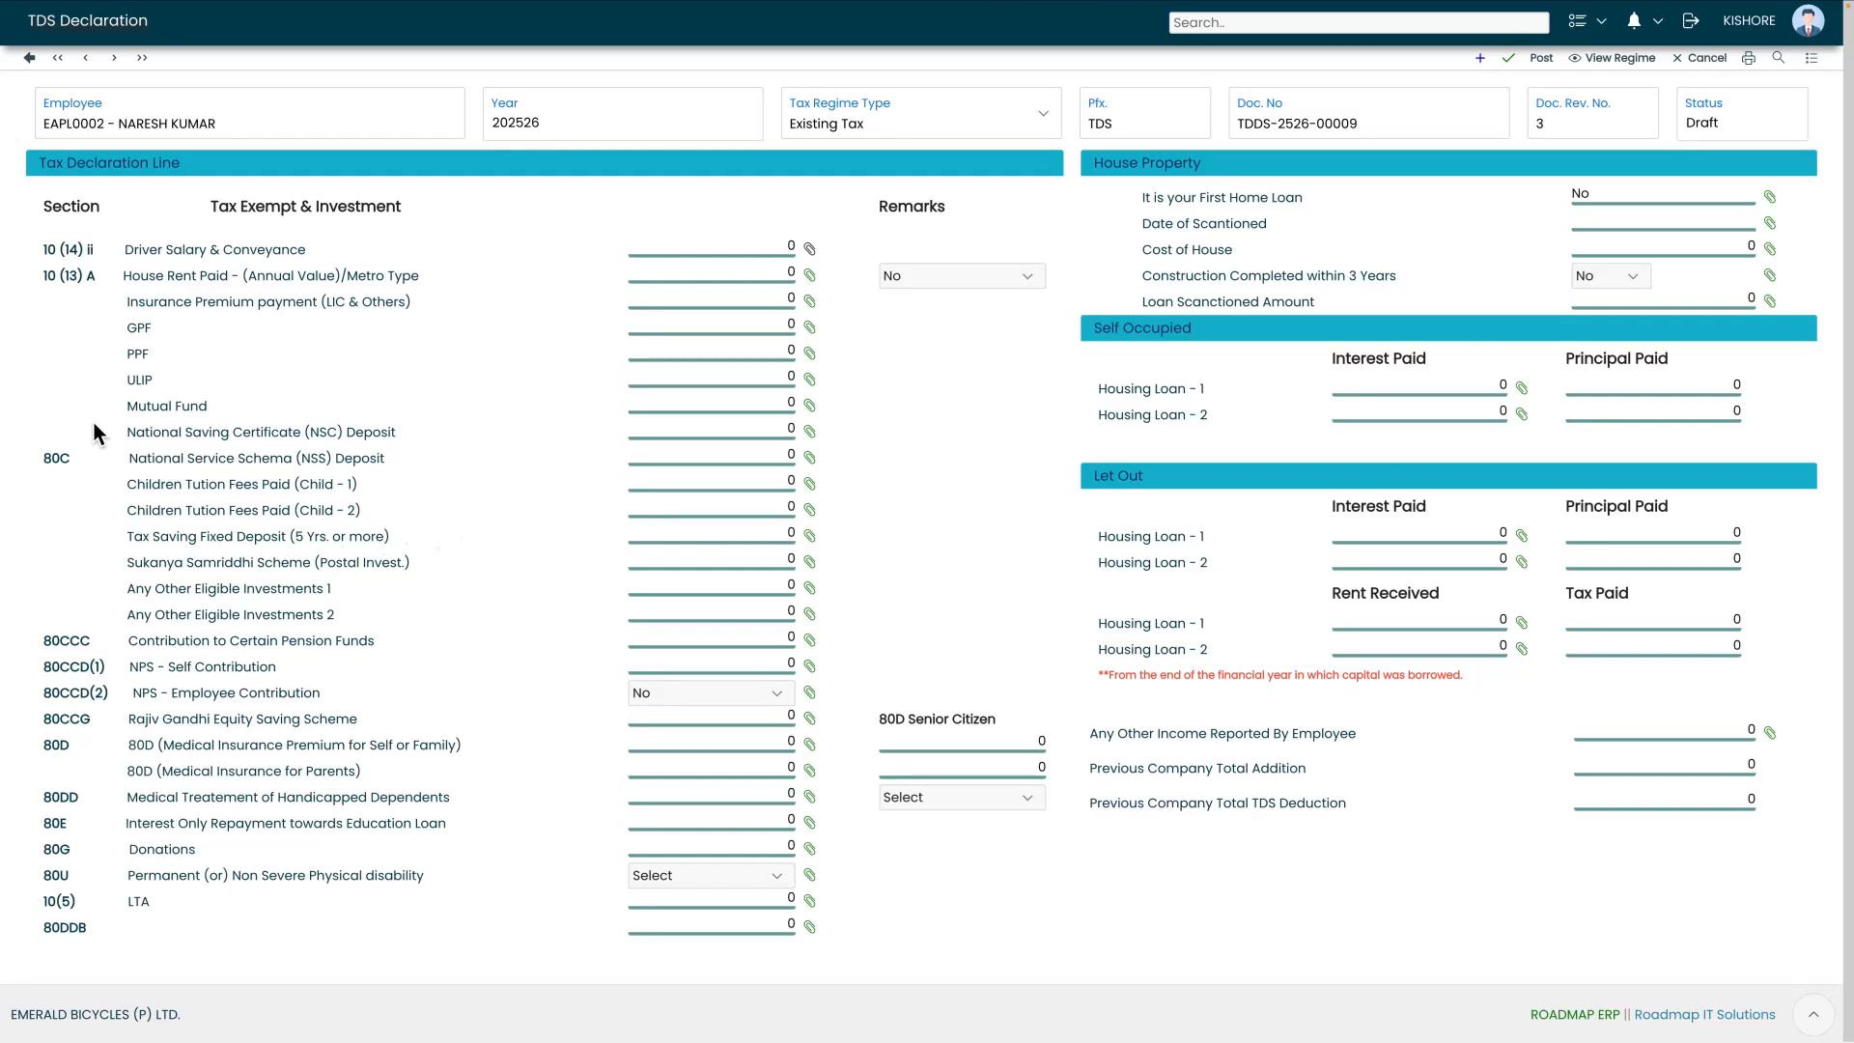
# Keep the declaration's tax regime as Existing Tax and check its Draft status
pyautogui.click(39, 120)
pyautogui.click(535, 114)
pyautogui.click(858, 133)
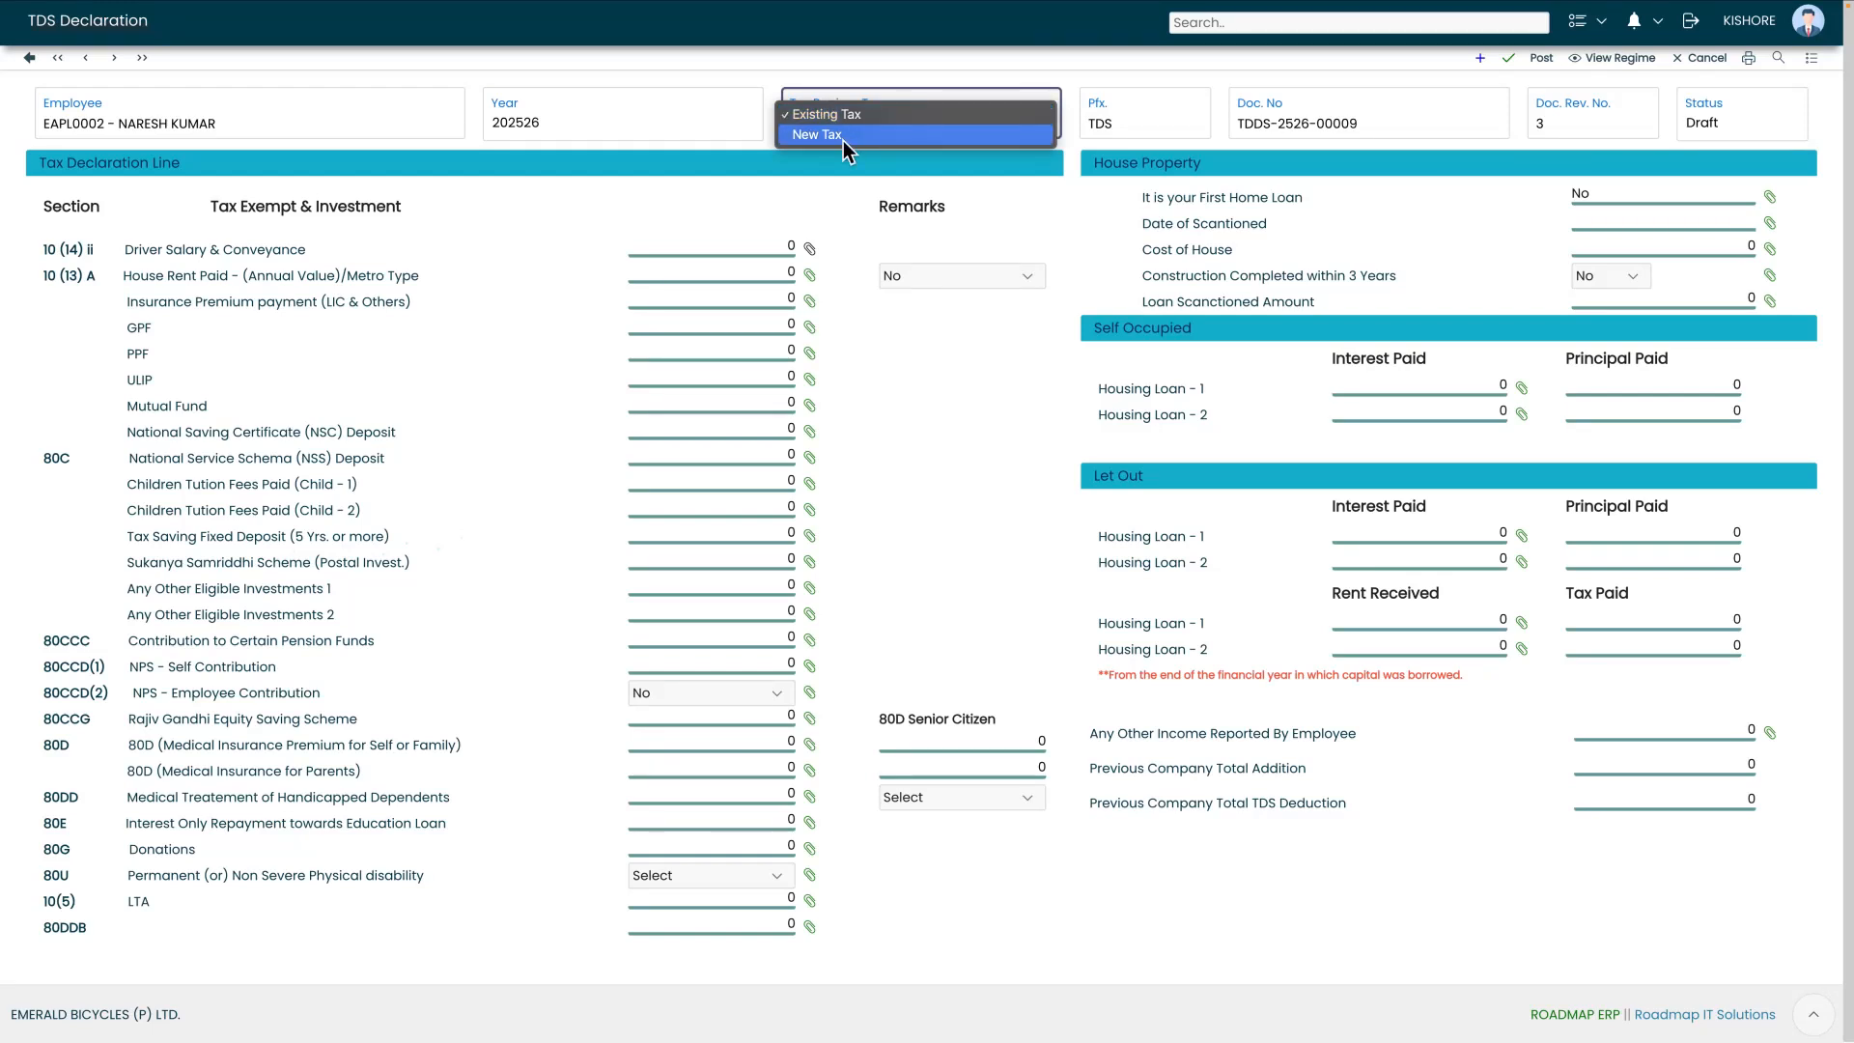
pyautogui.click(848, 123)
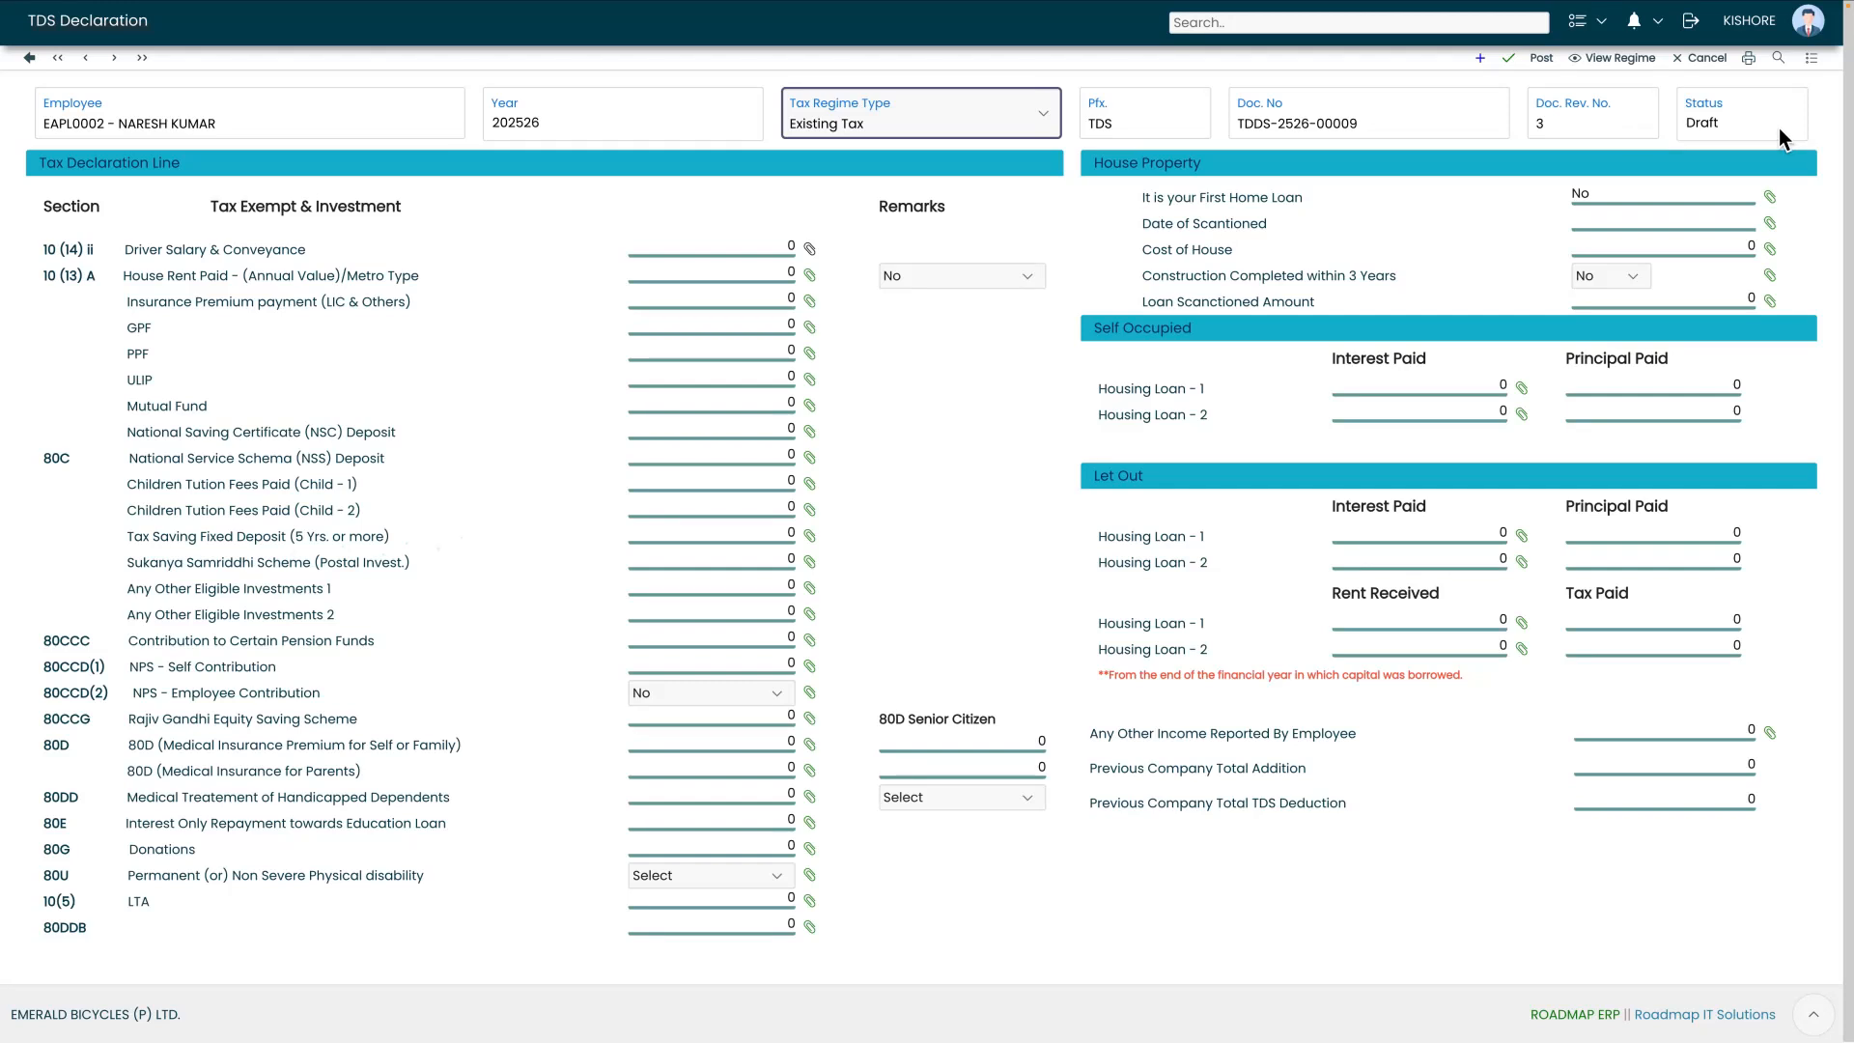
pyautogui.doubleClick(1712, 121)
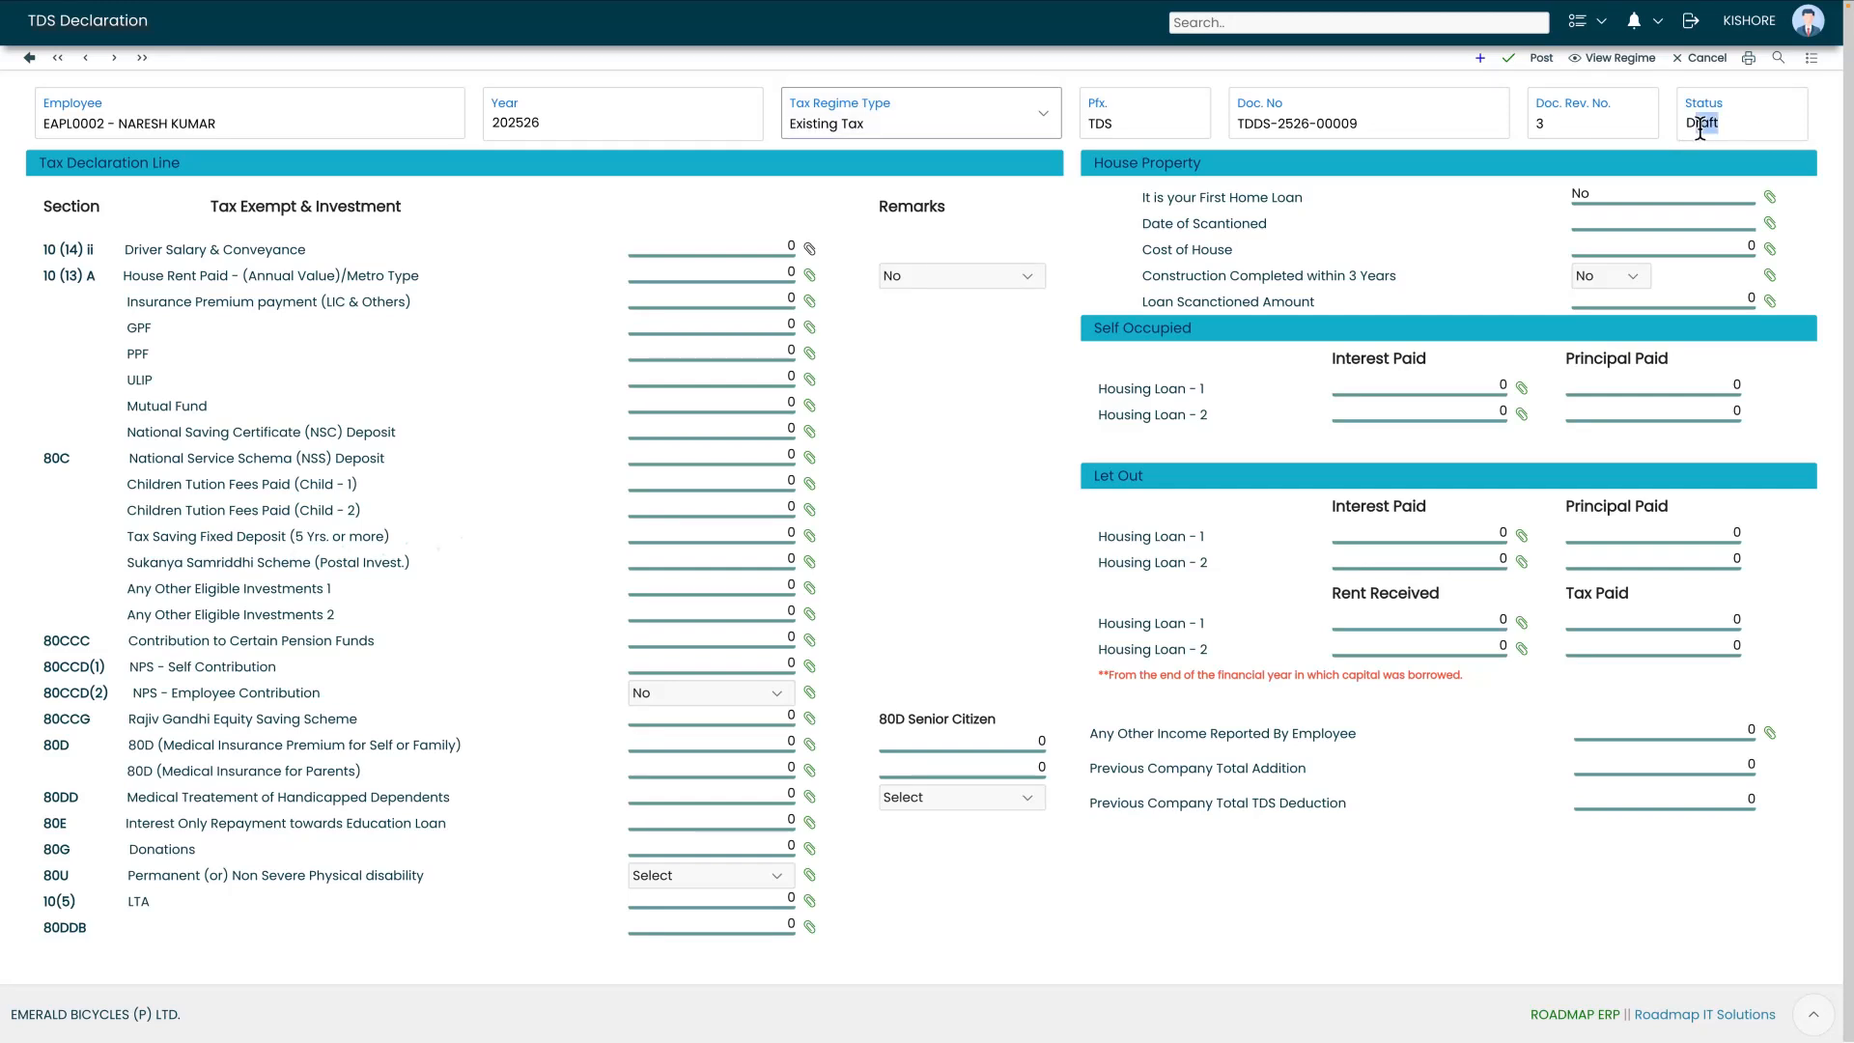
# Enter 100000 House Rent Paid and 10000 Child - 1 tuition fees, then save
pyautogui.click(713, 284)
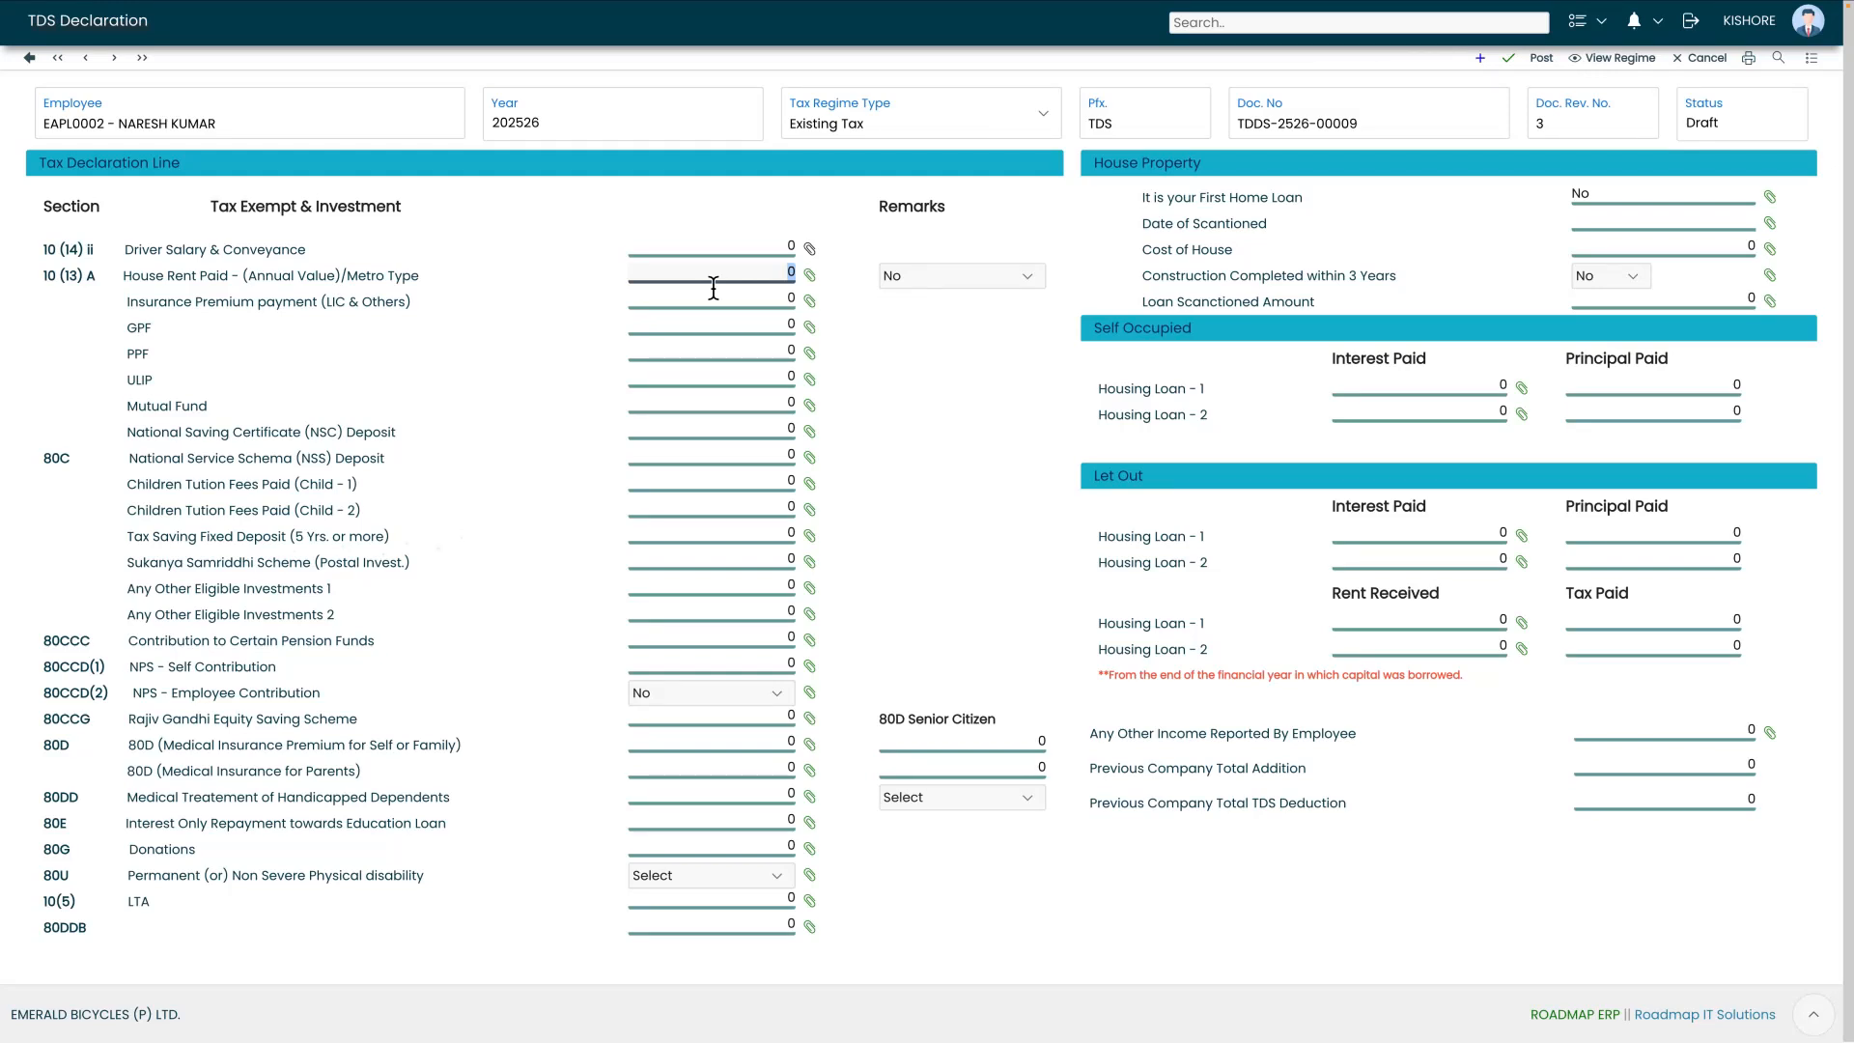
pyautogui.write('100000')
pyautogui.click(279, 480)
pyautogui.write('10')
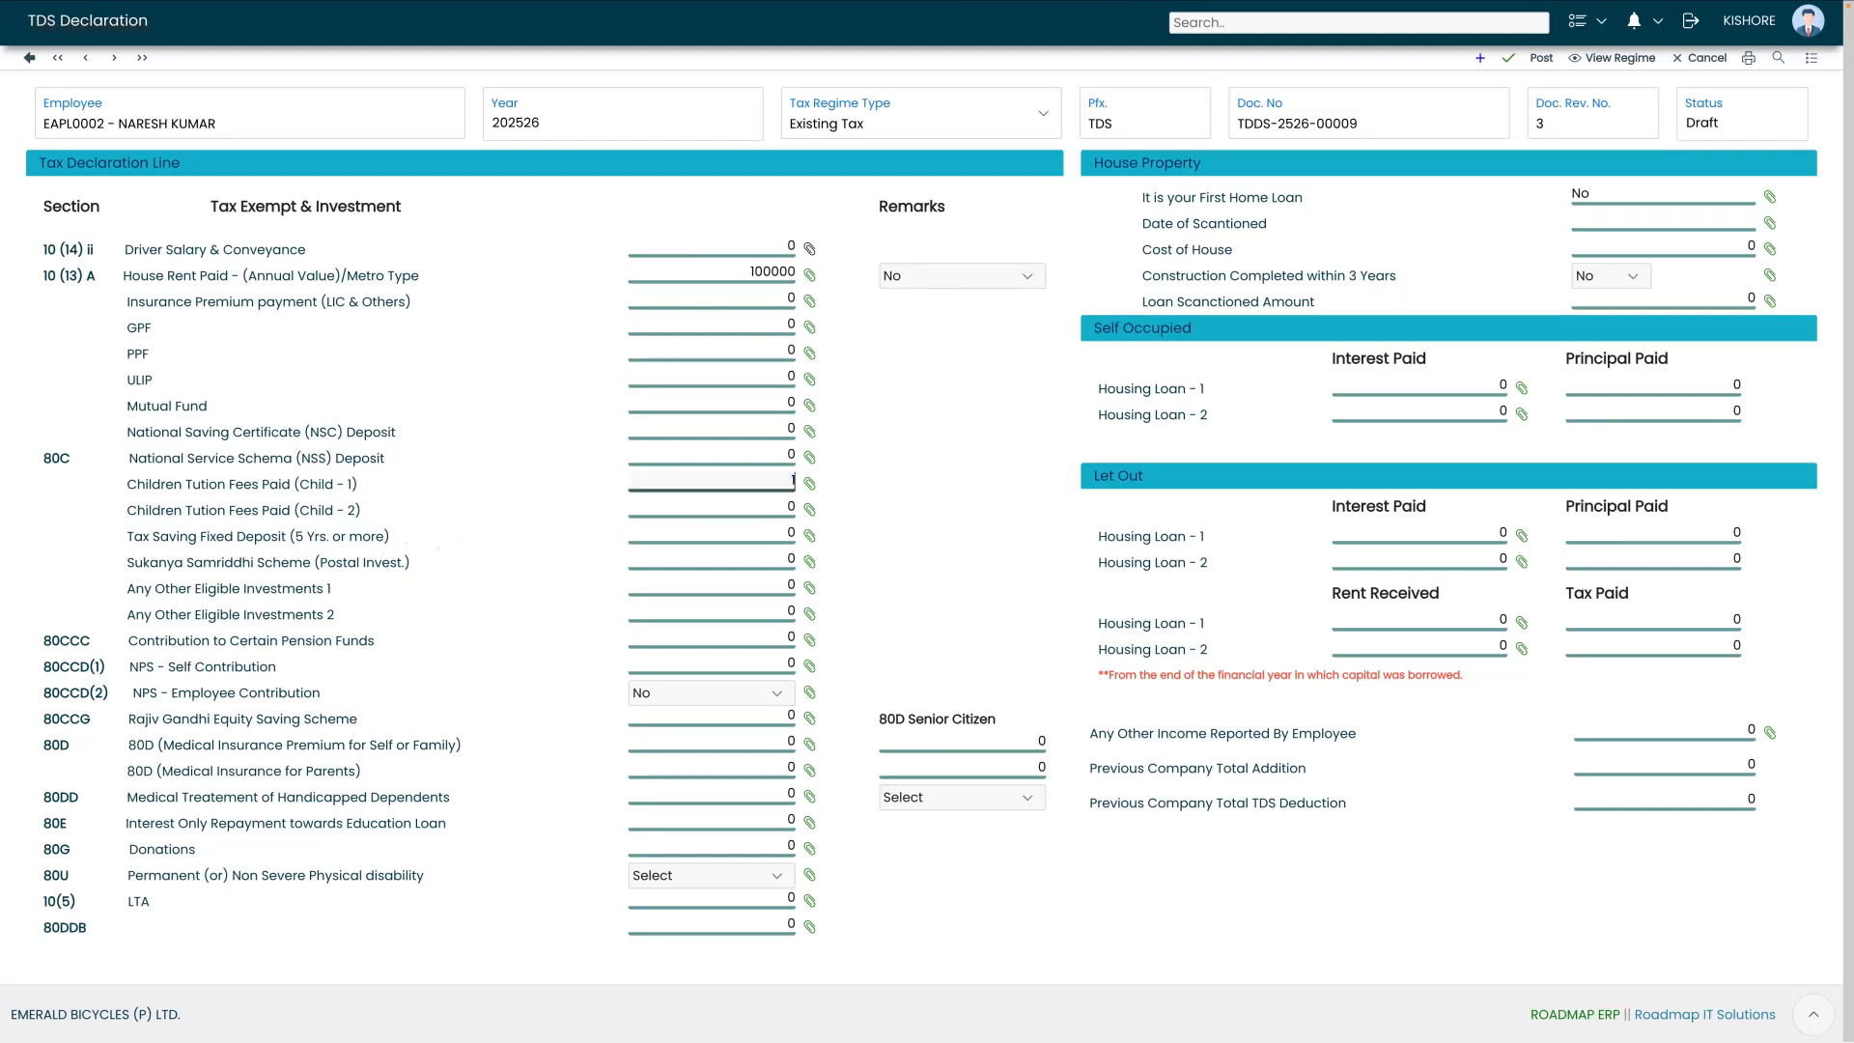
pyautogui.write('00')
pyautogui.click(1509, 60)
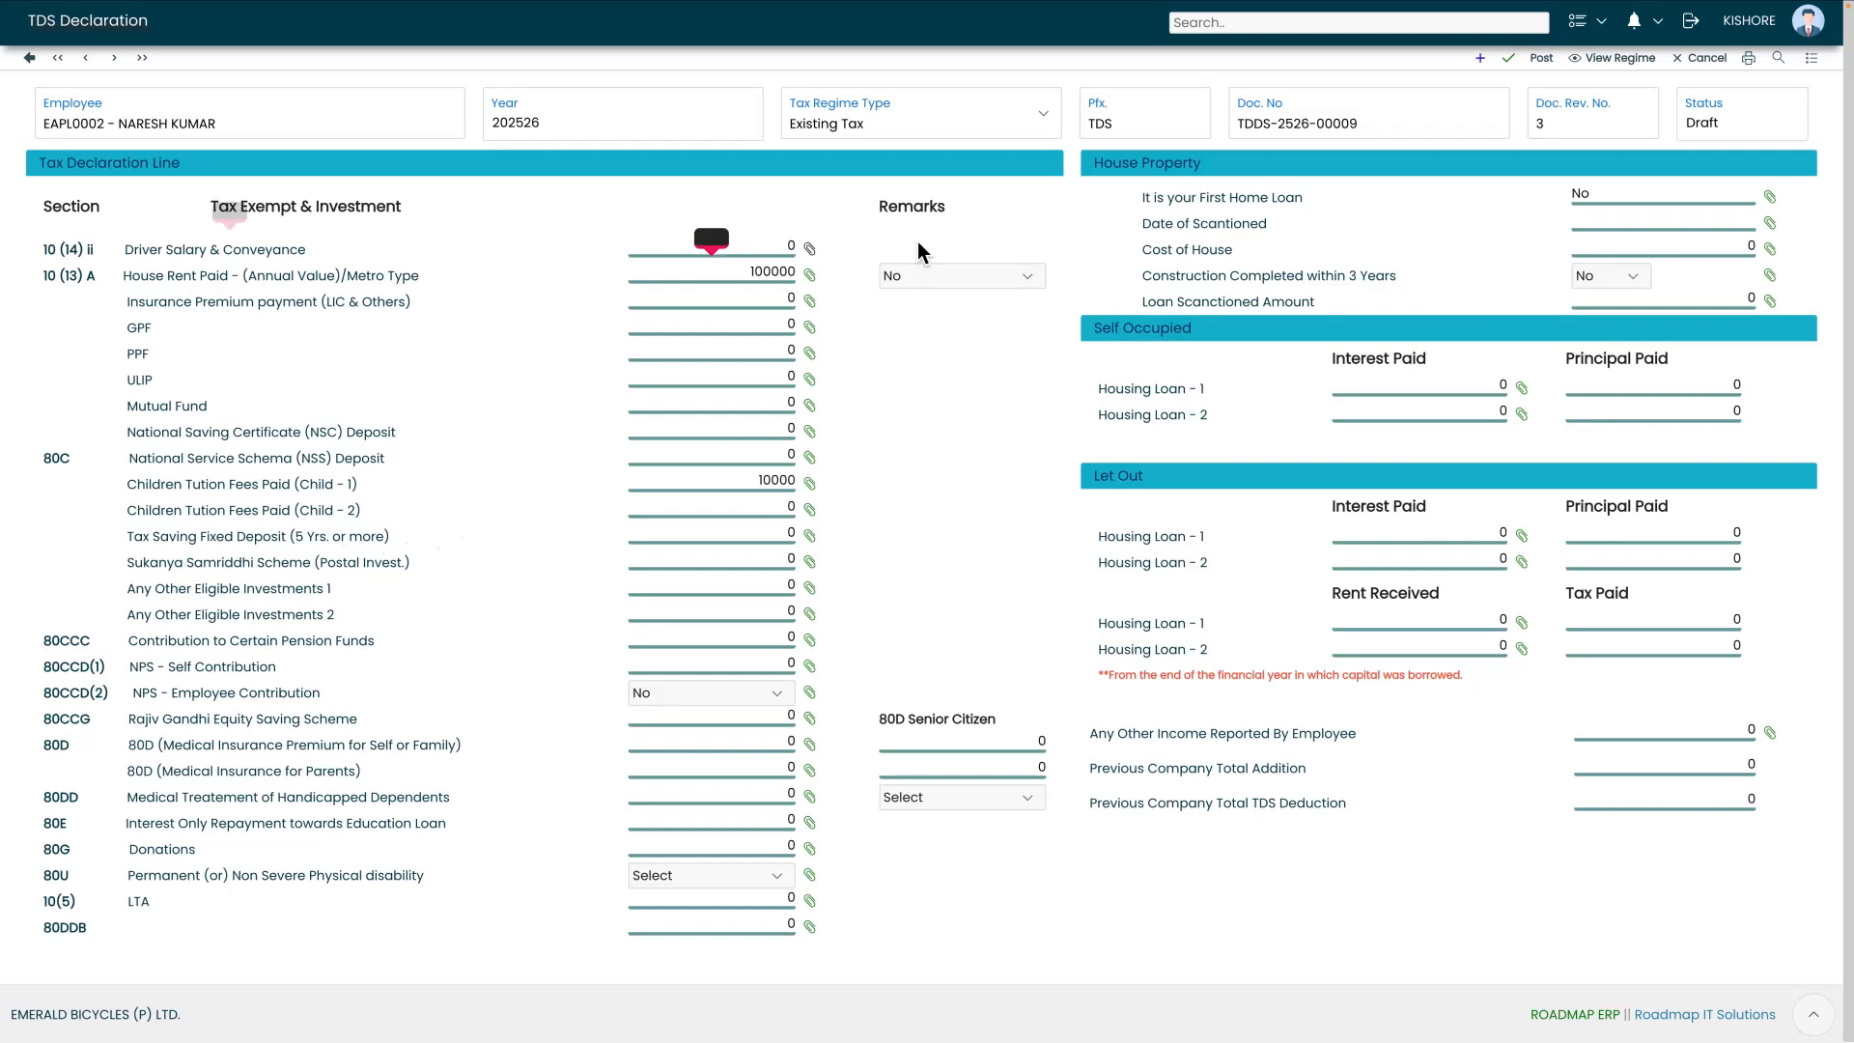
# Post the declaration and forward it to ERP ADMIN at HIGH priority
pyautogui.click(1549, 62)
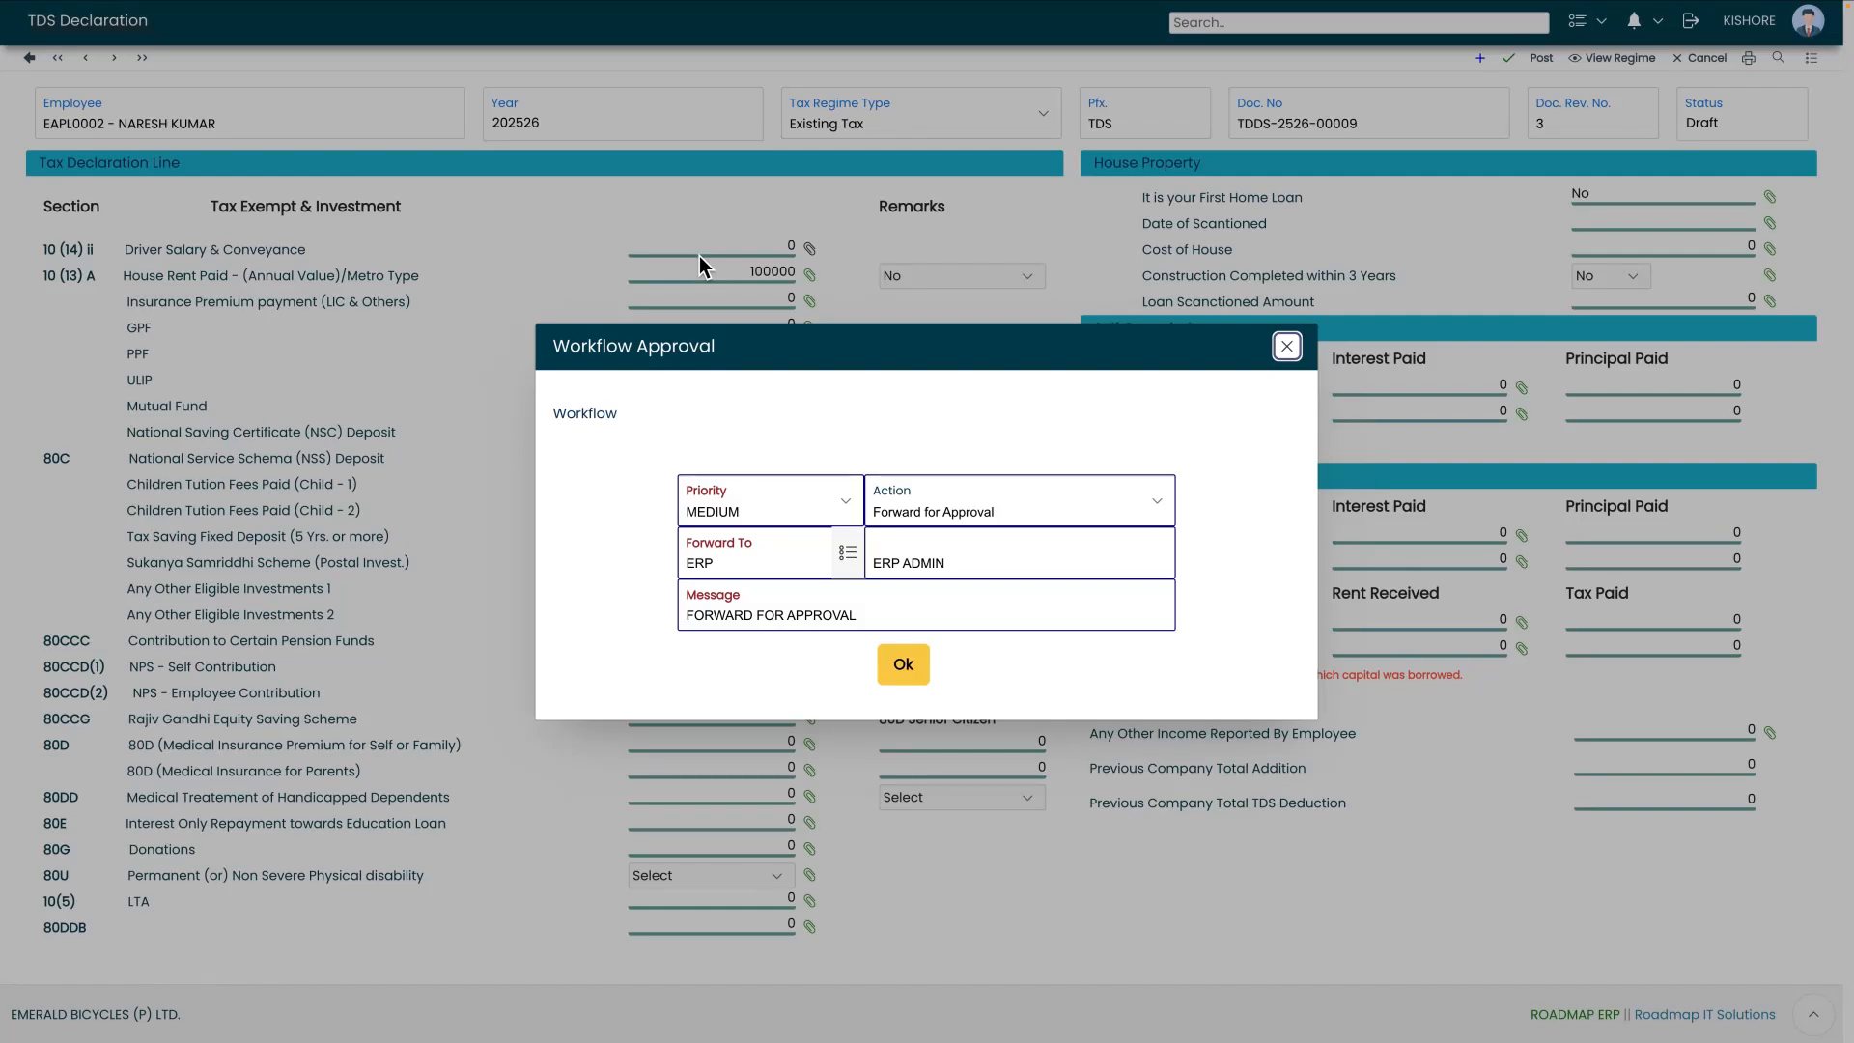
pyautogui.click(766, 520)
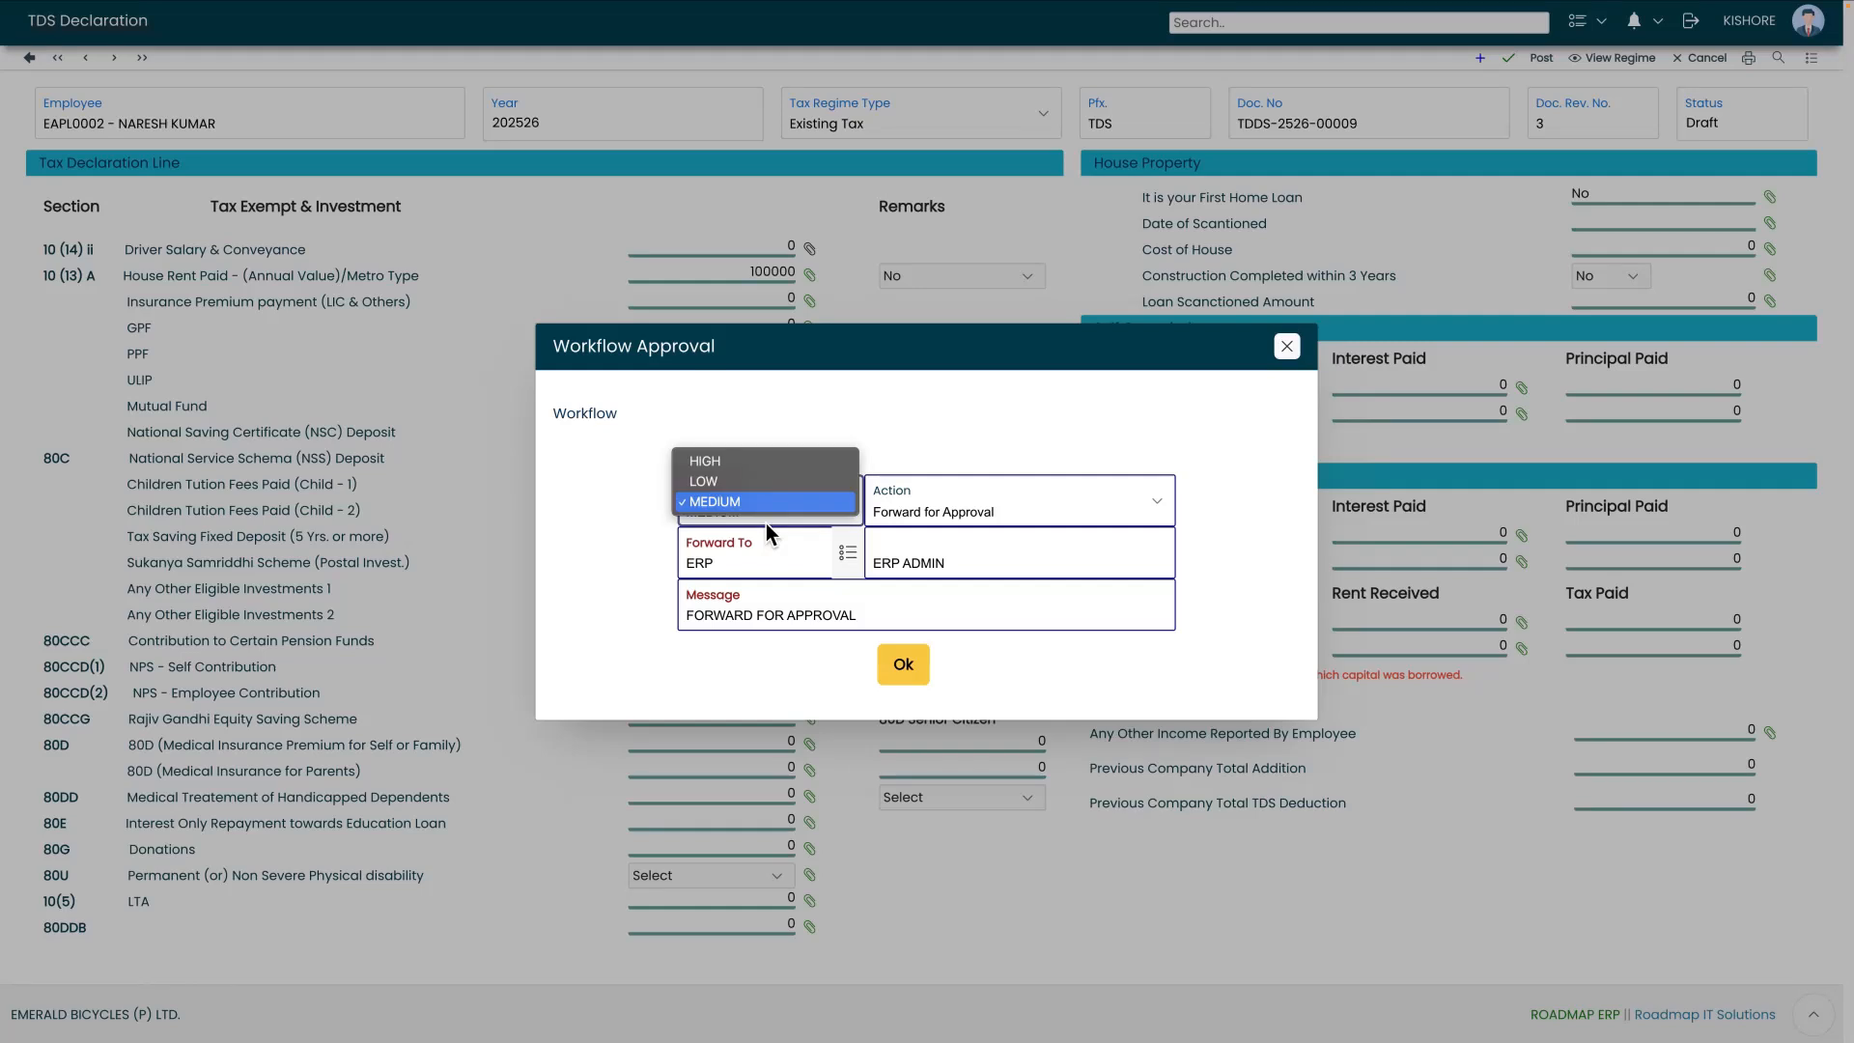
pyautogui.click(751, 465)
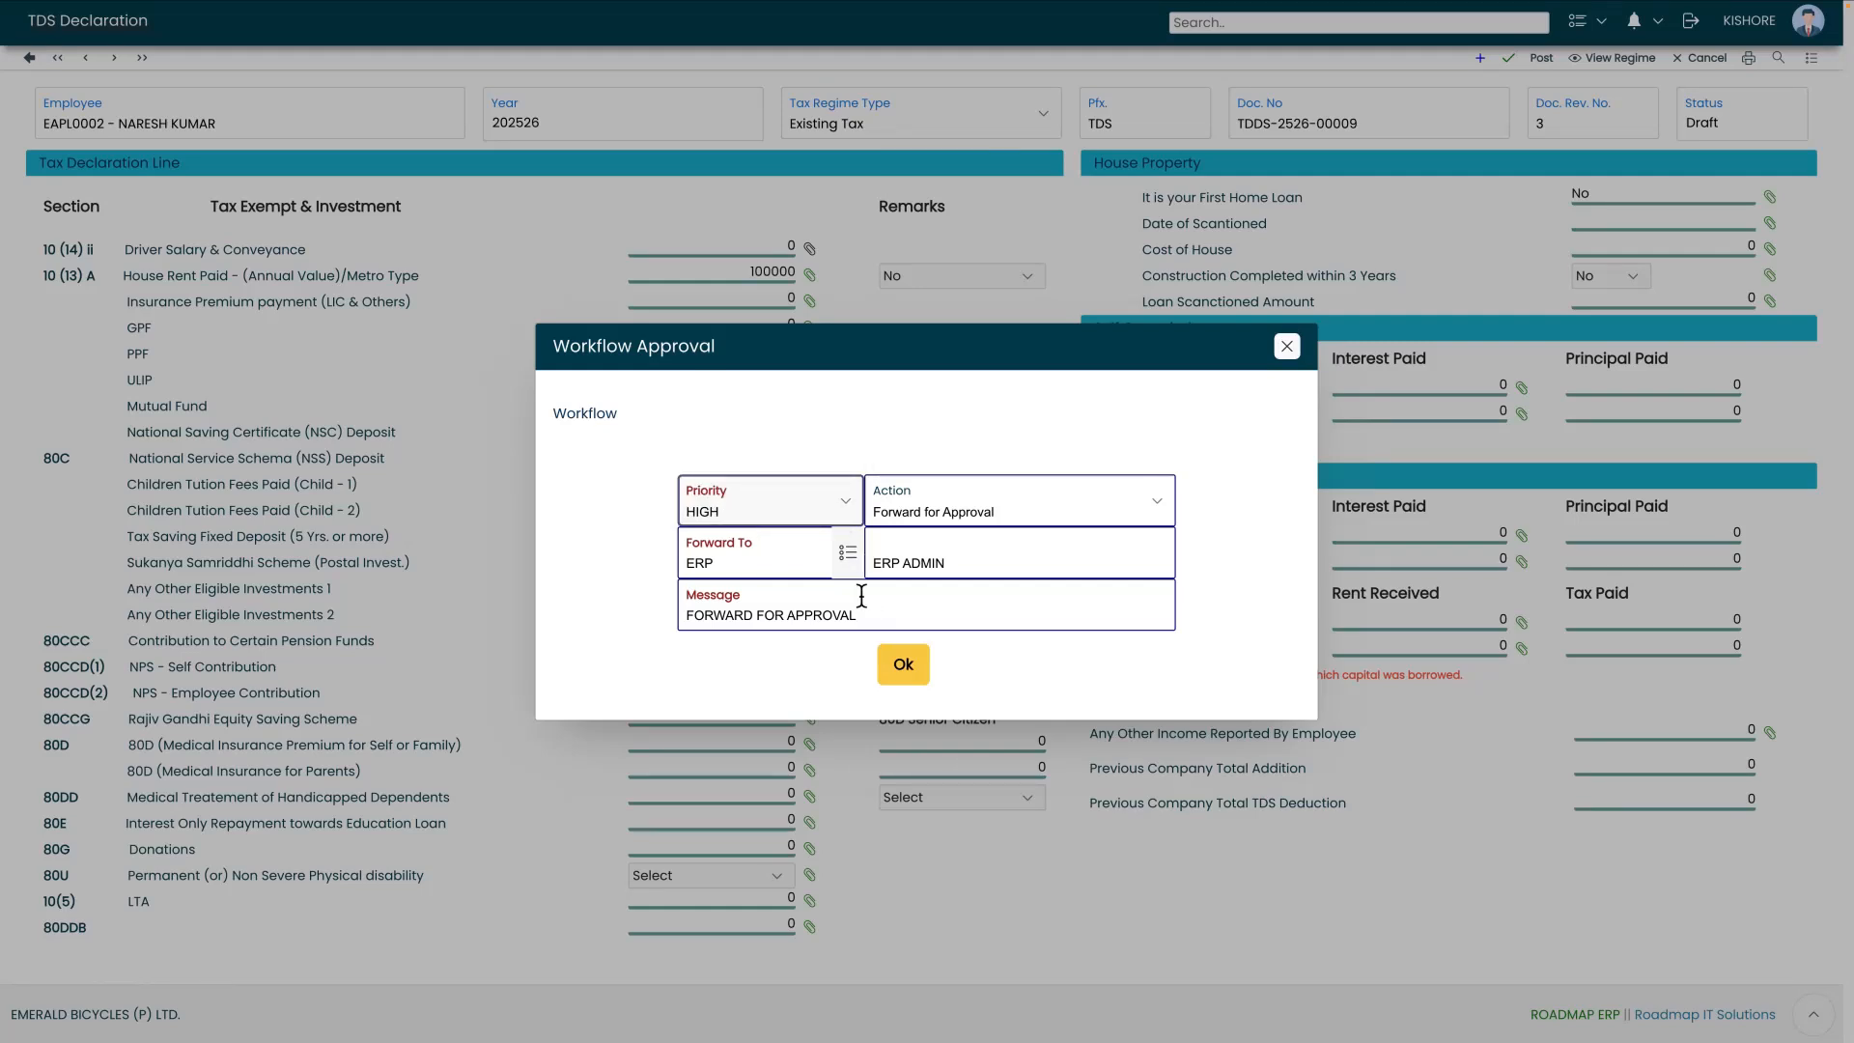
pyautogui.click(847, 553)
pyautogui.doubleClick(683, 488)
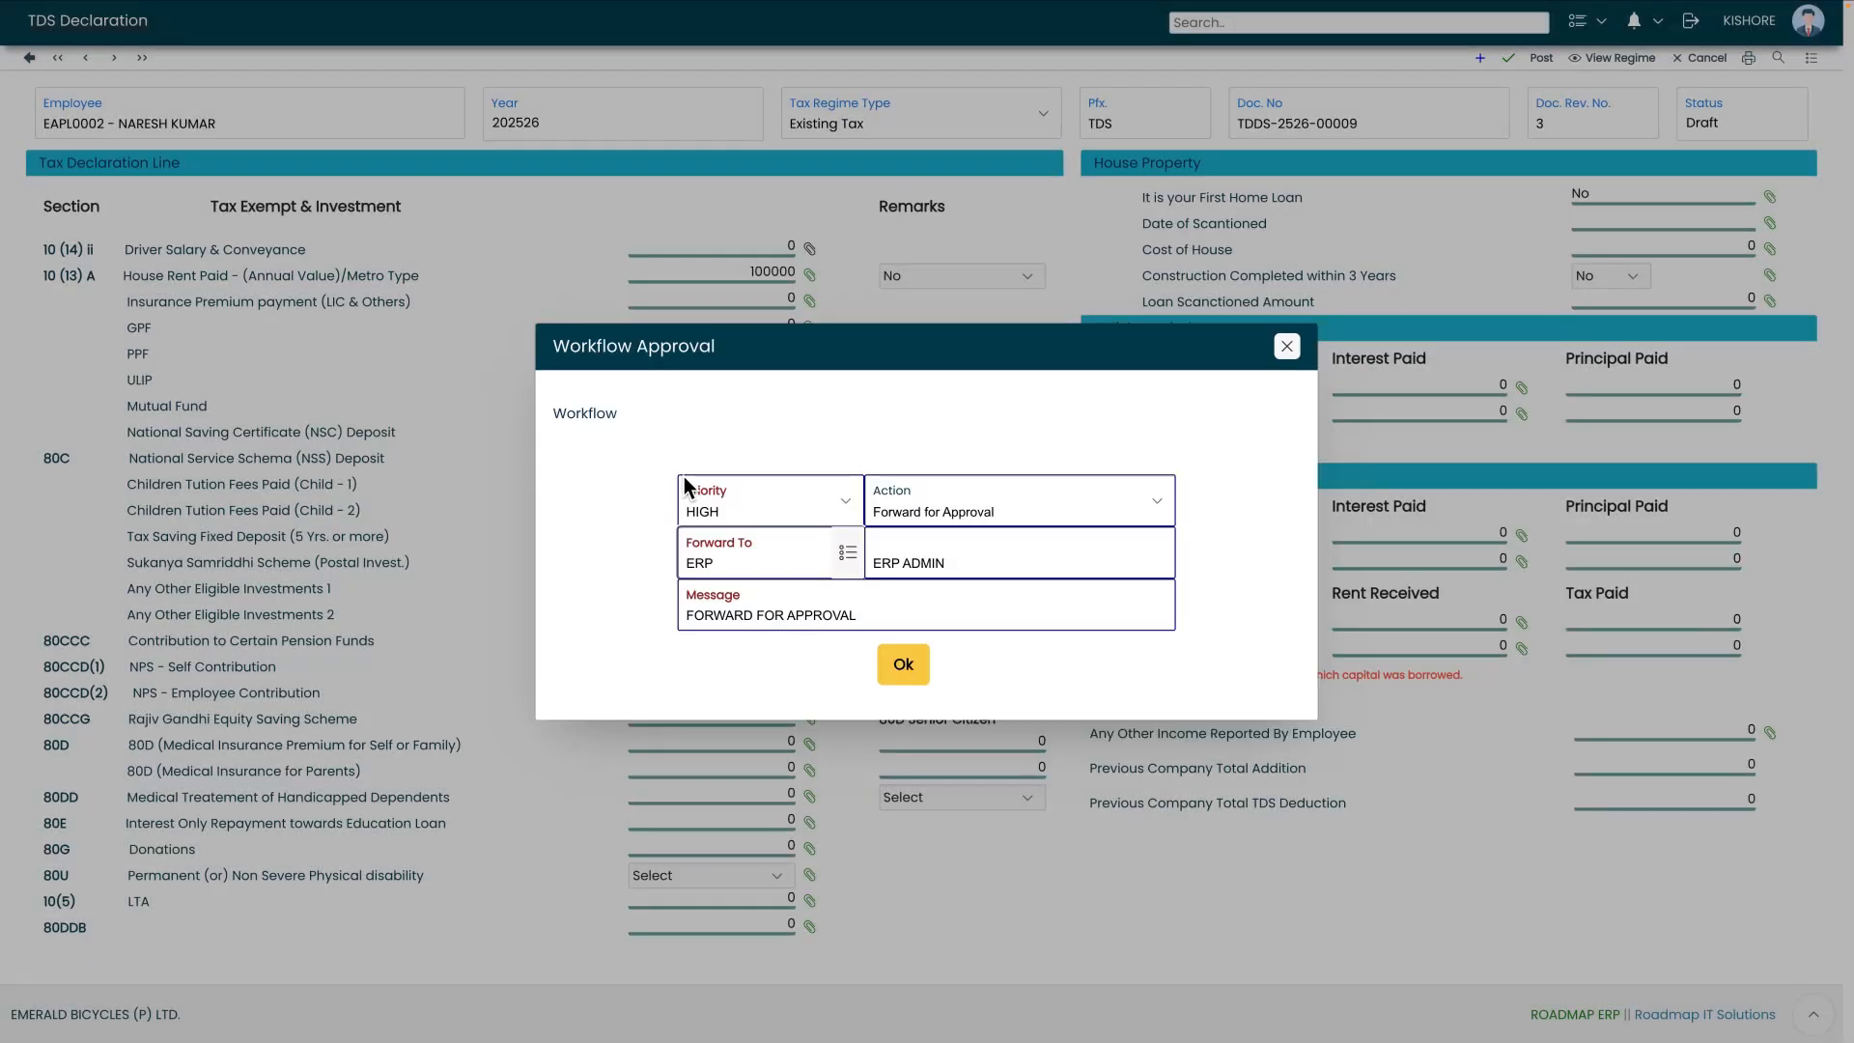
pyautogui.click(916, 683)
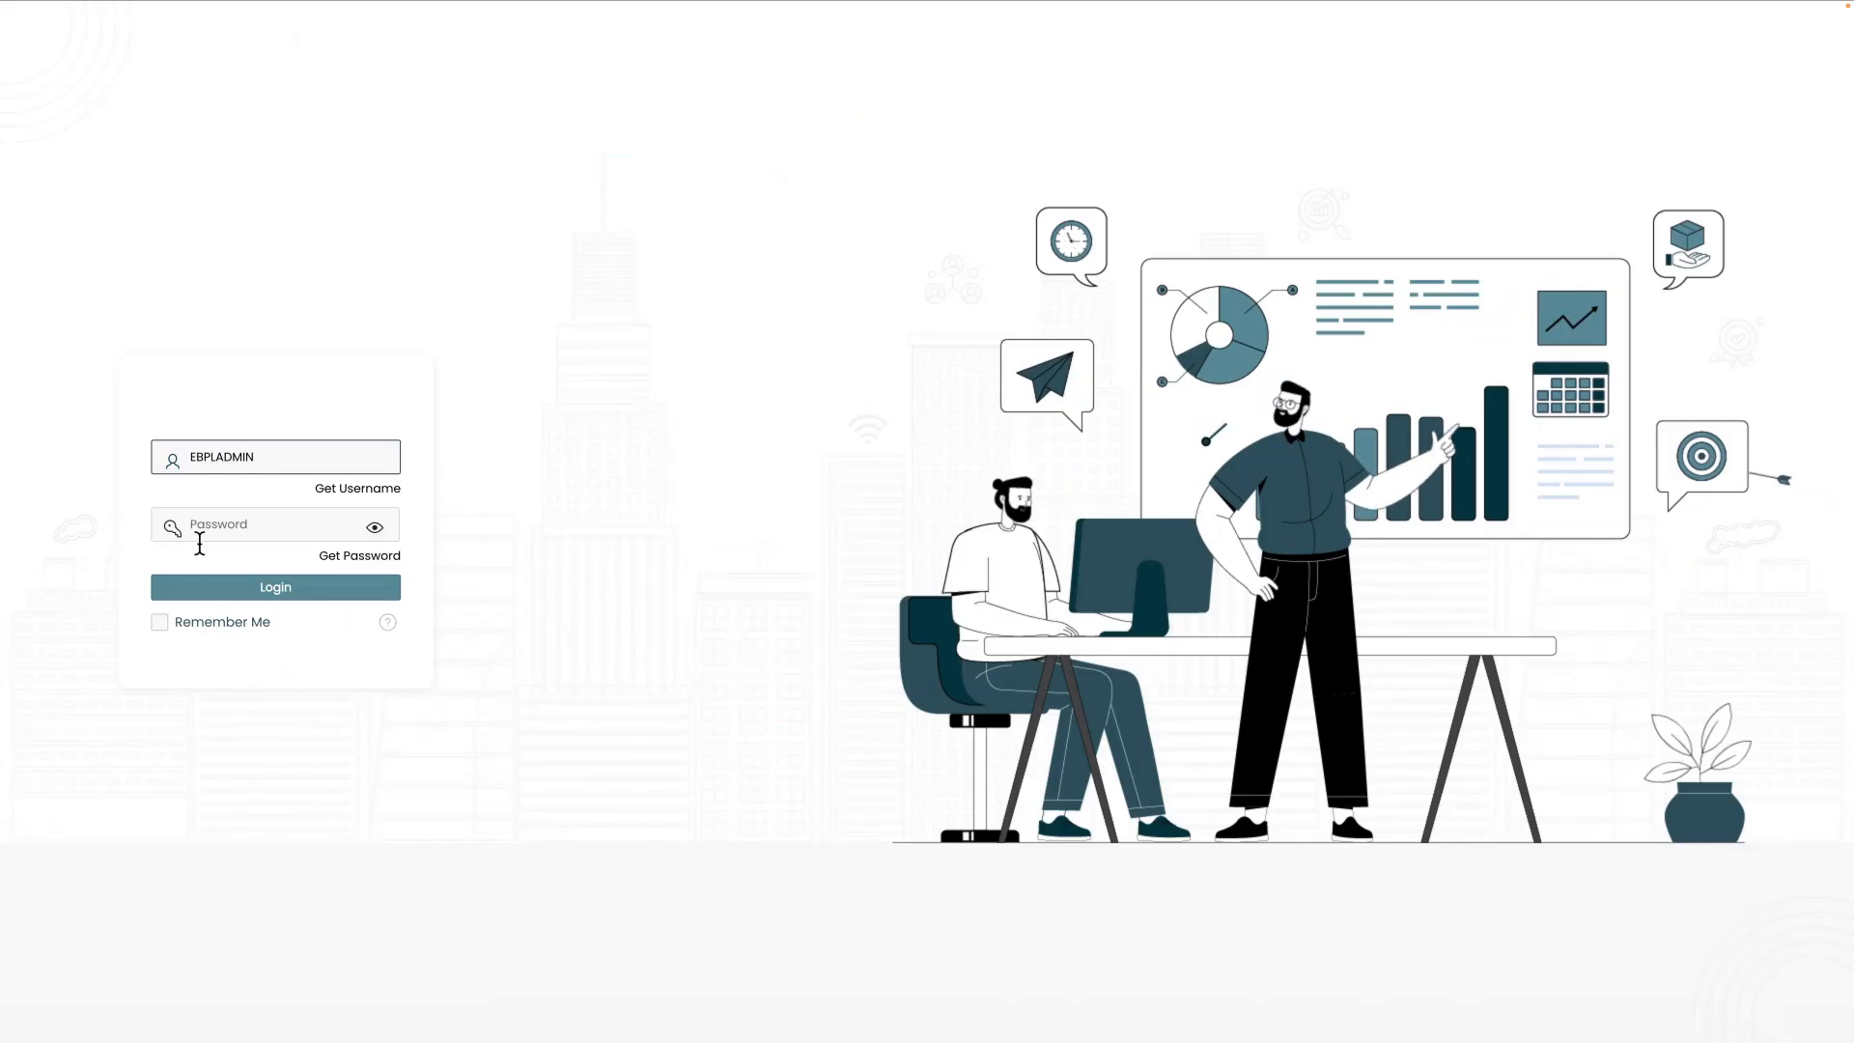
# Log in as the admin user with the admin password
pyautogui.click(244, 534)
pyautogui.write('•••••••••')
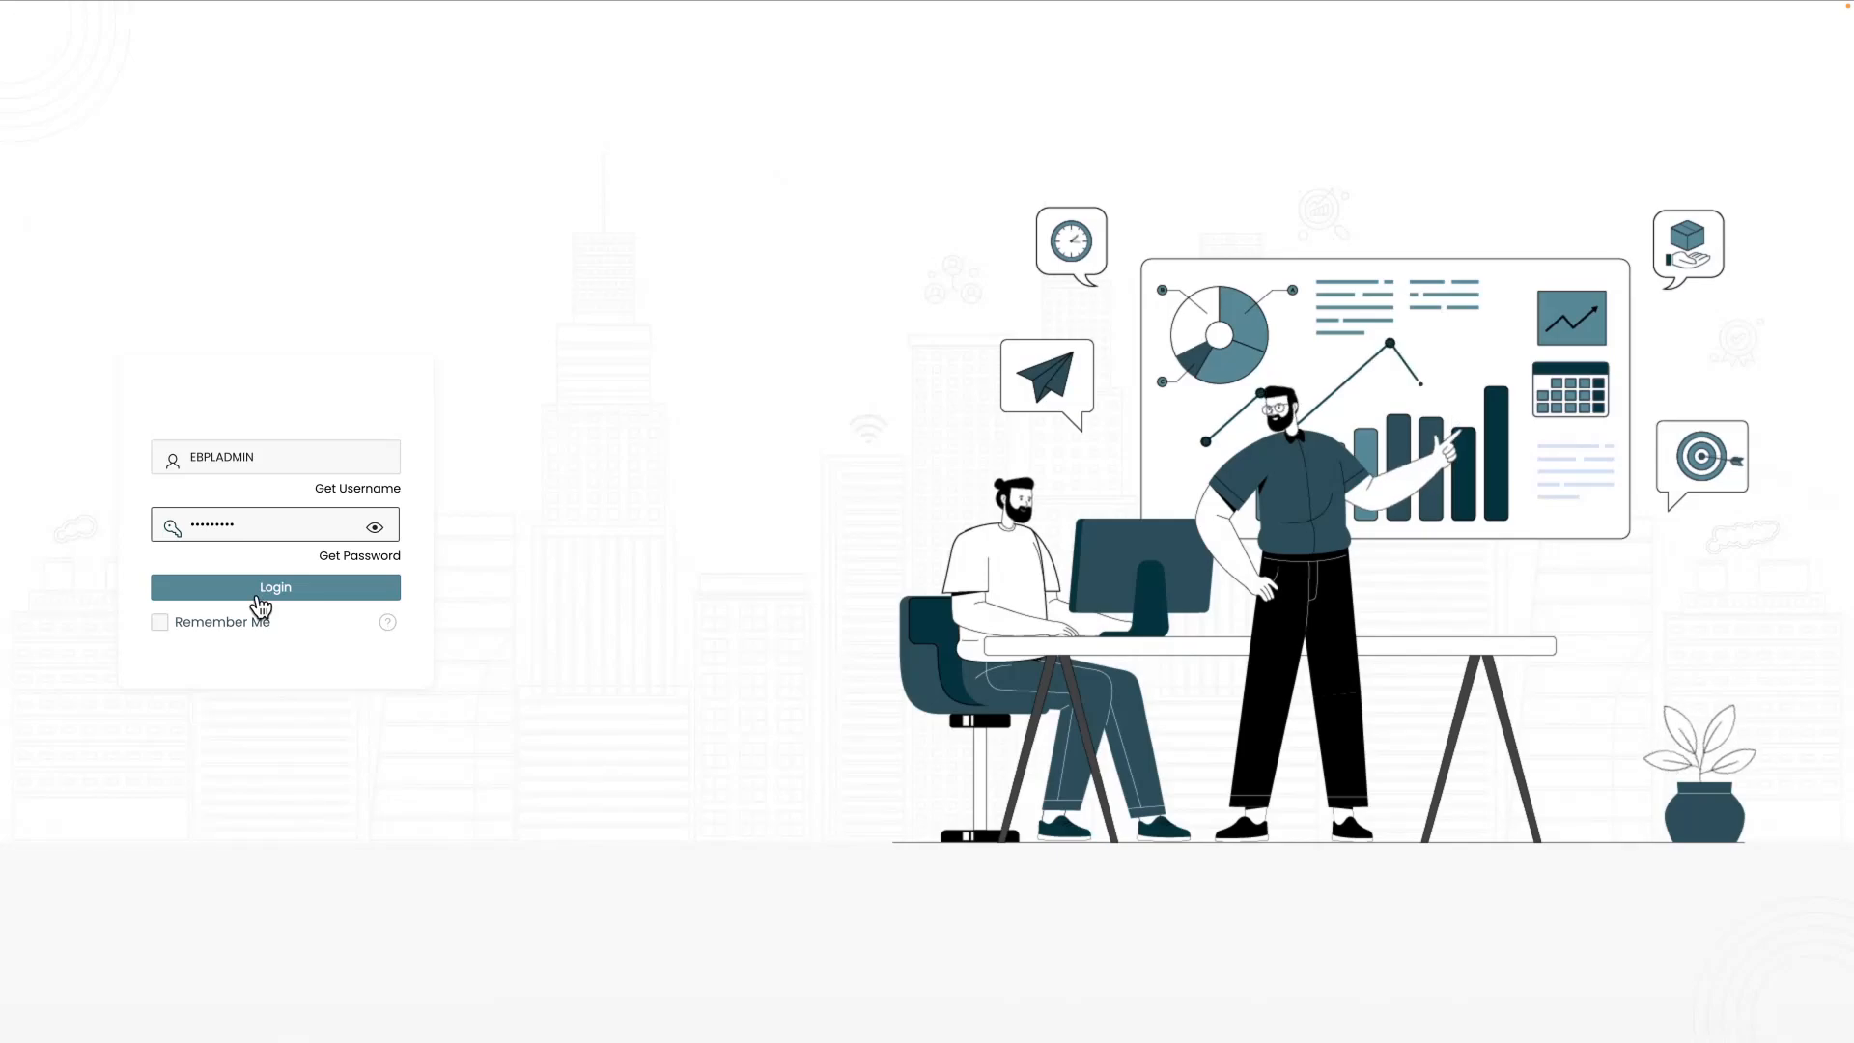
pyautogui.click(307, 590)
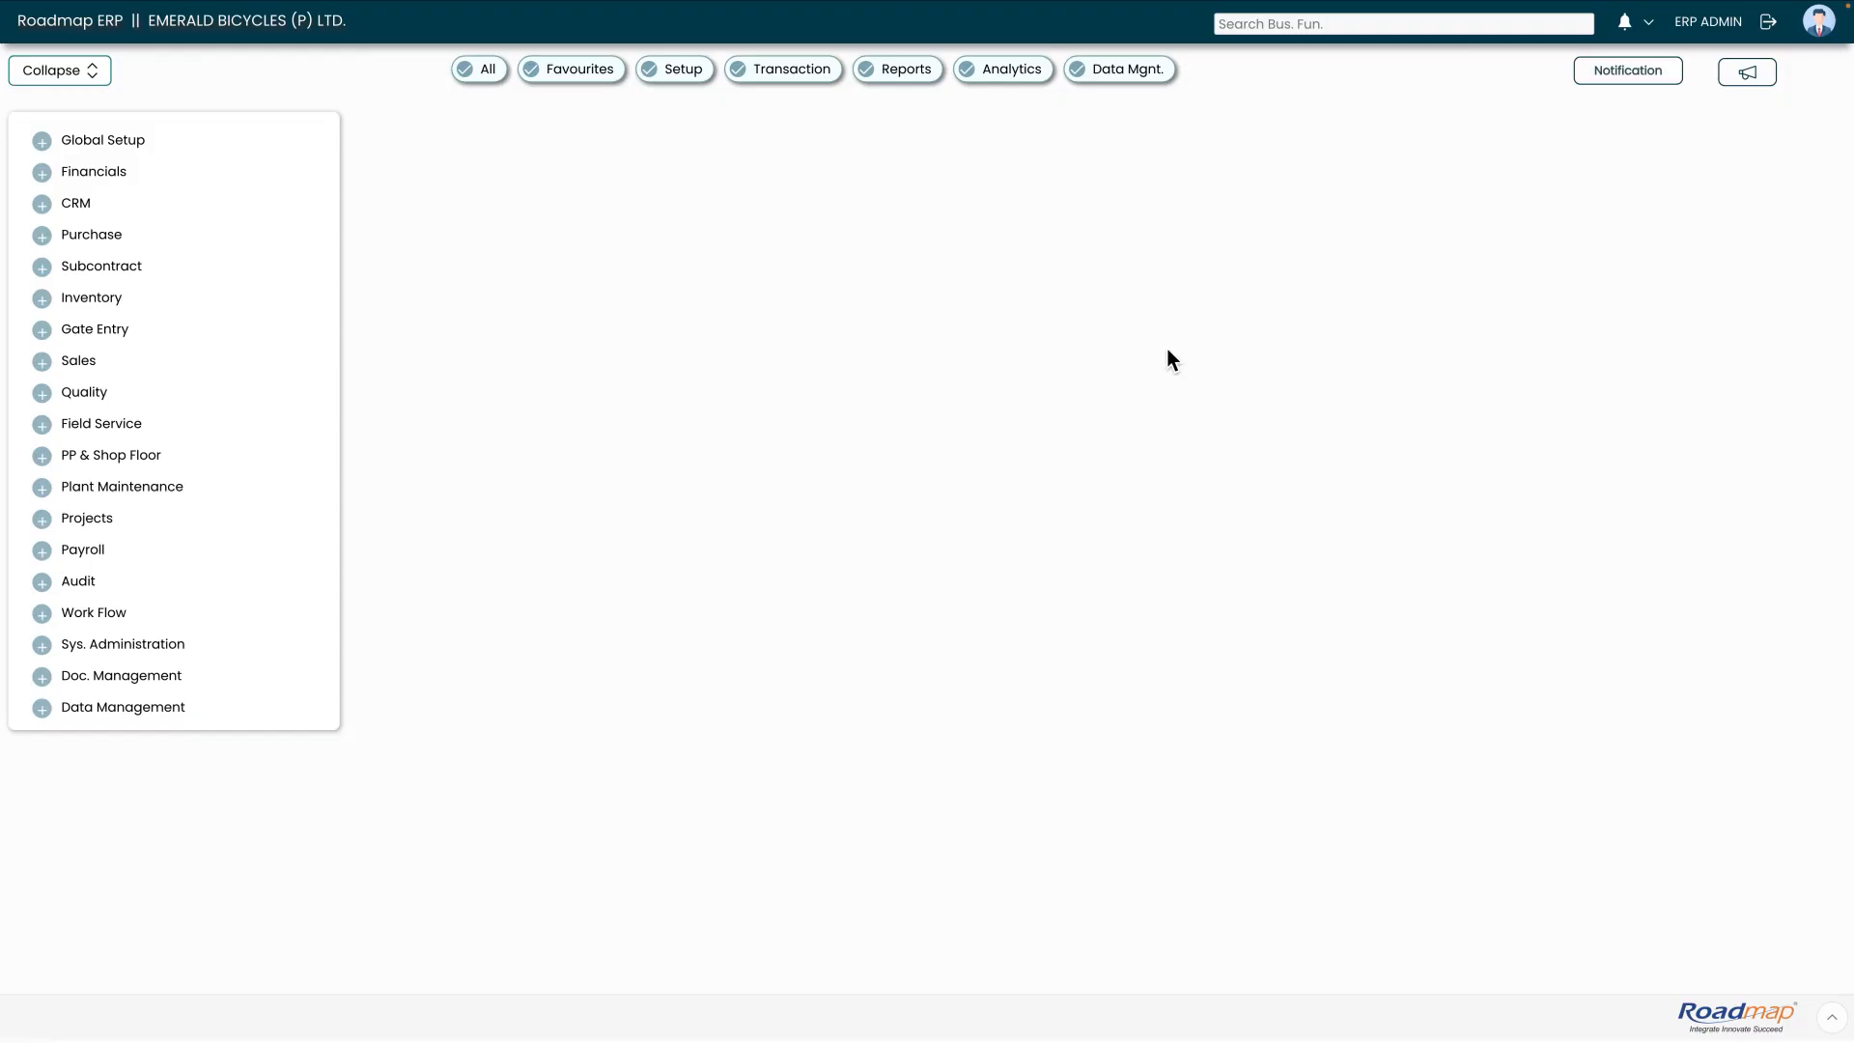
# Open Approvals (5) from notifications and select the TDS DECLARATION document
pyautogui.click(1627, 28)
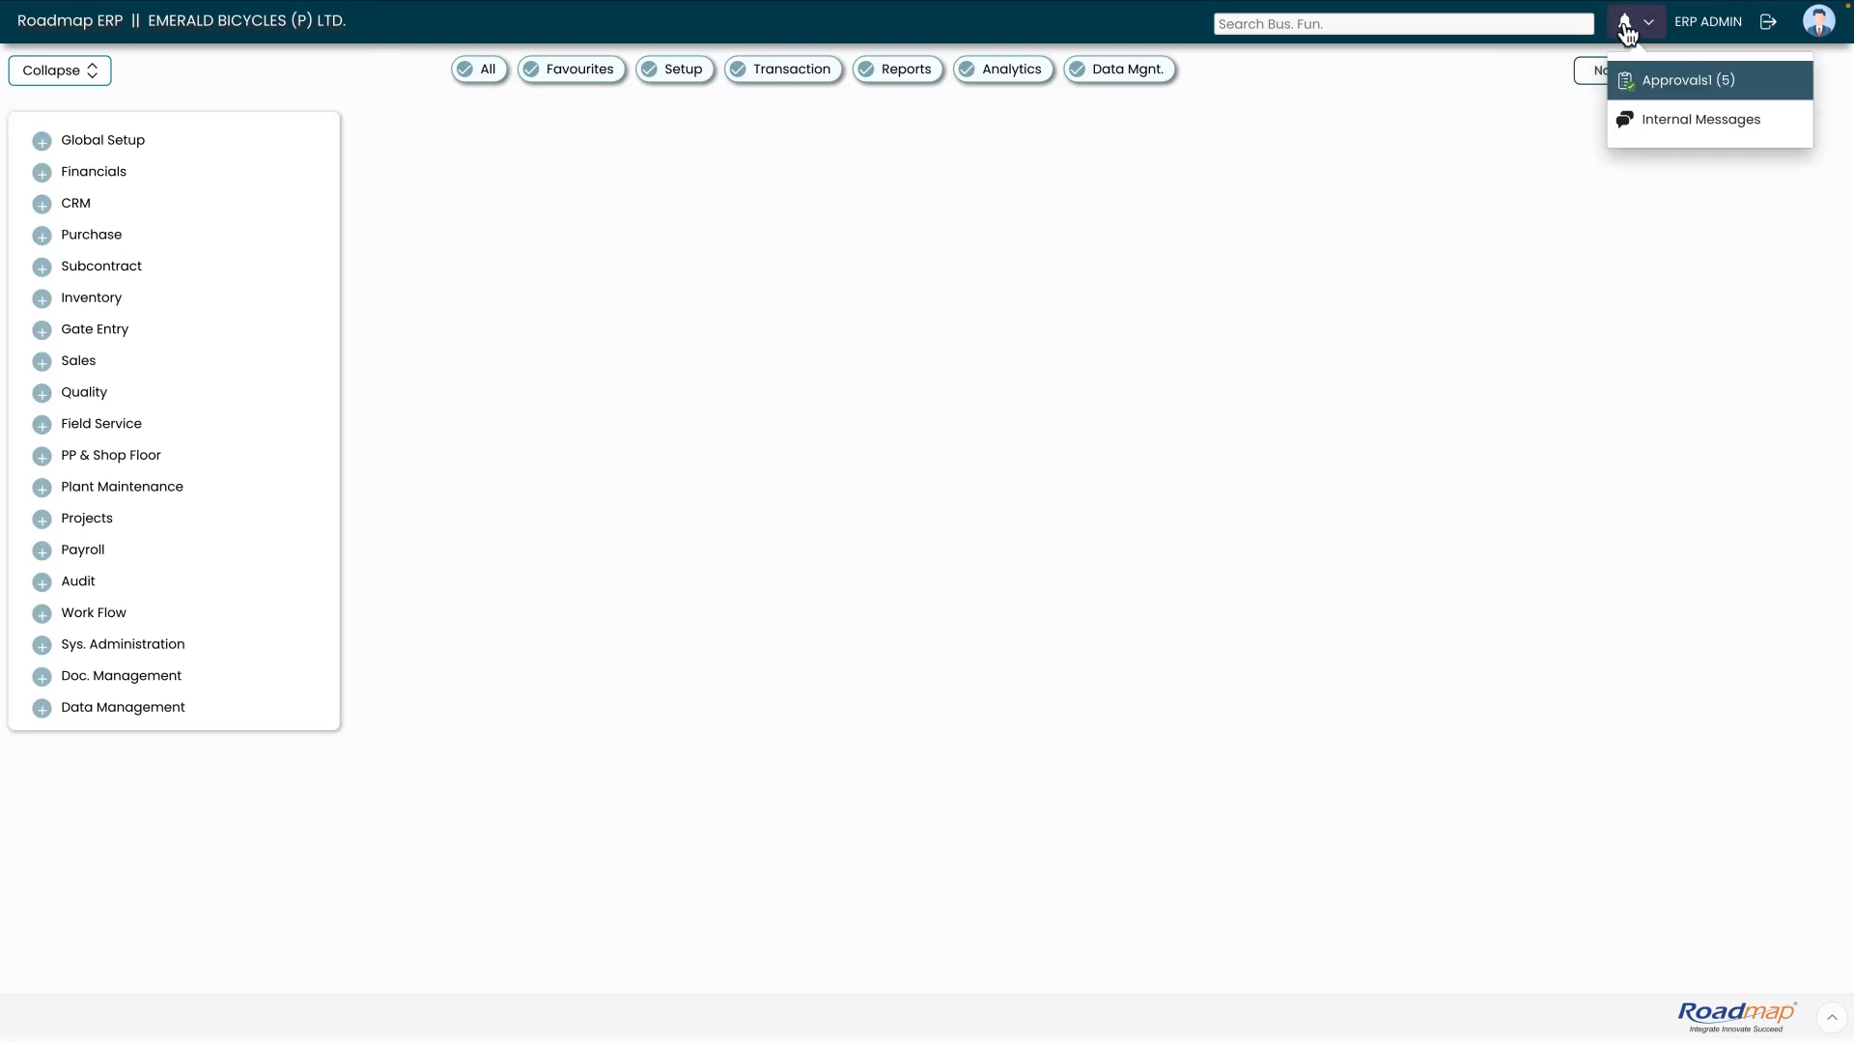
pyautogui.click(1666, 85)
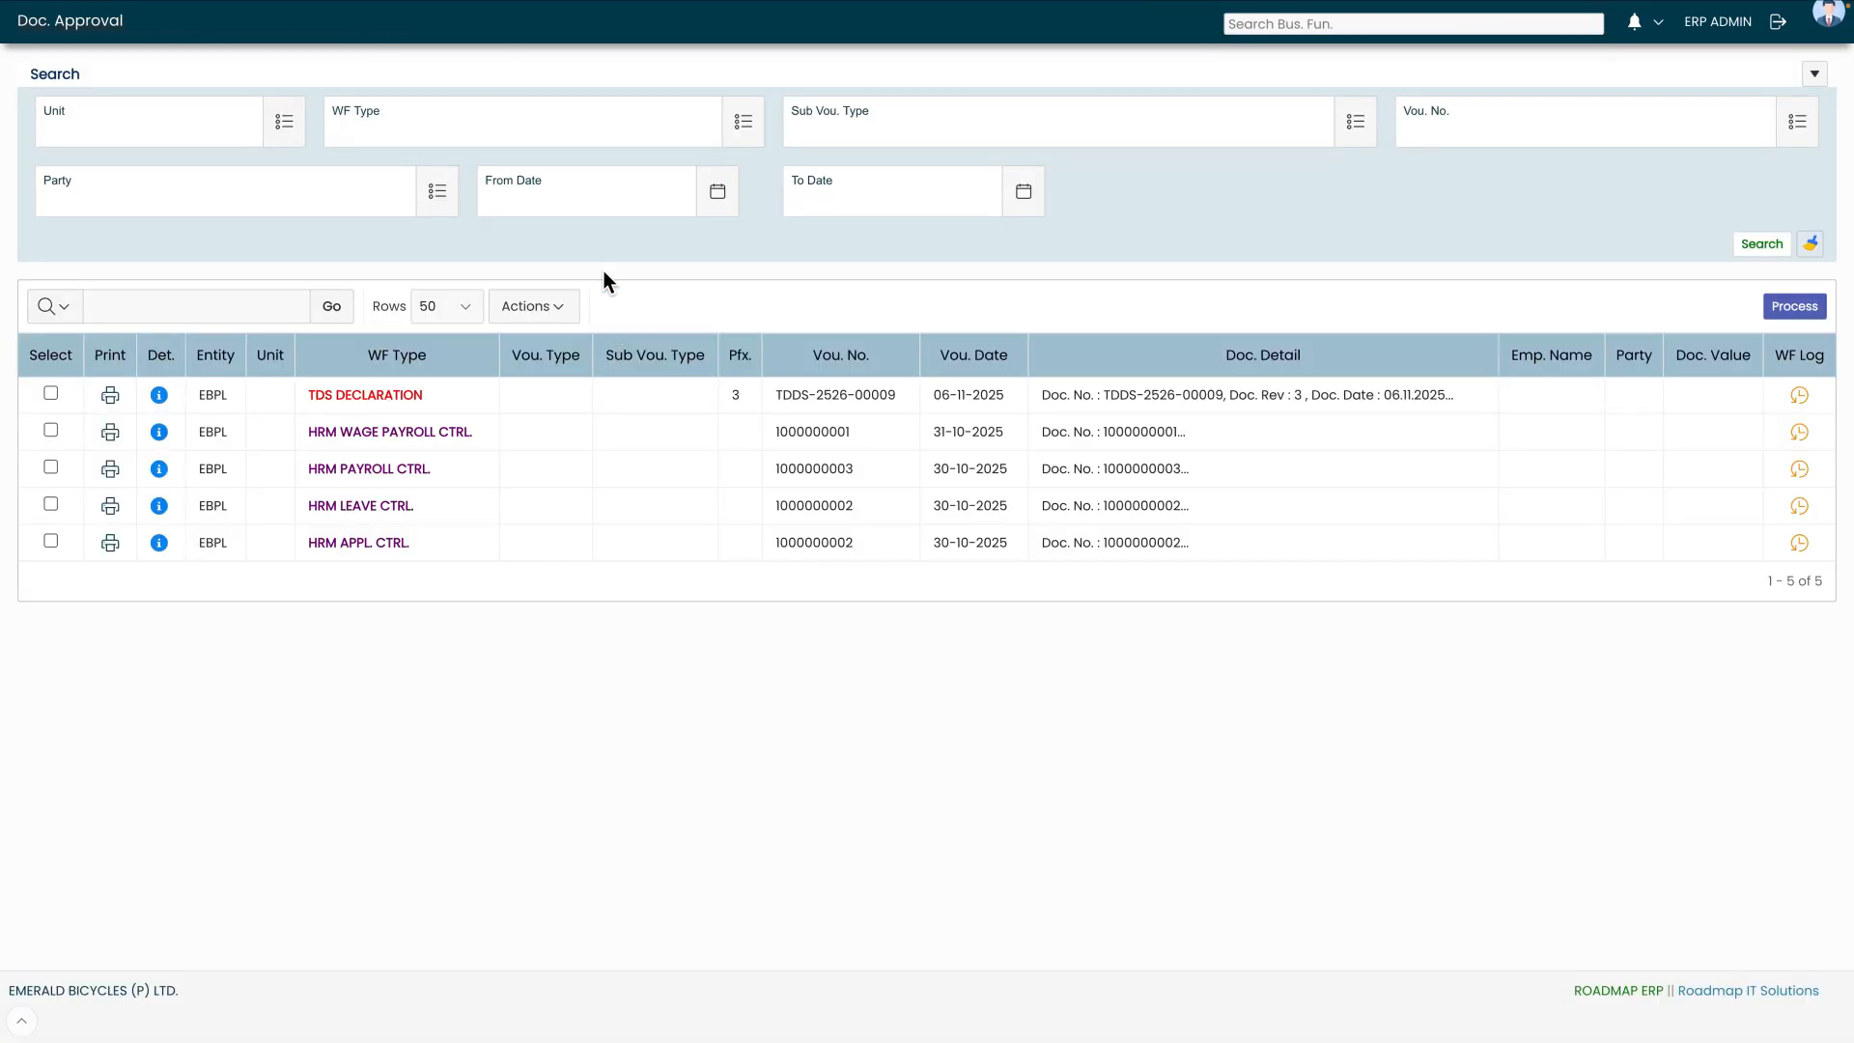
pyautogui.moveTo(485, 406); pyautogui.dragTo(329, 398)
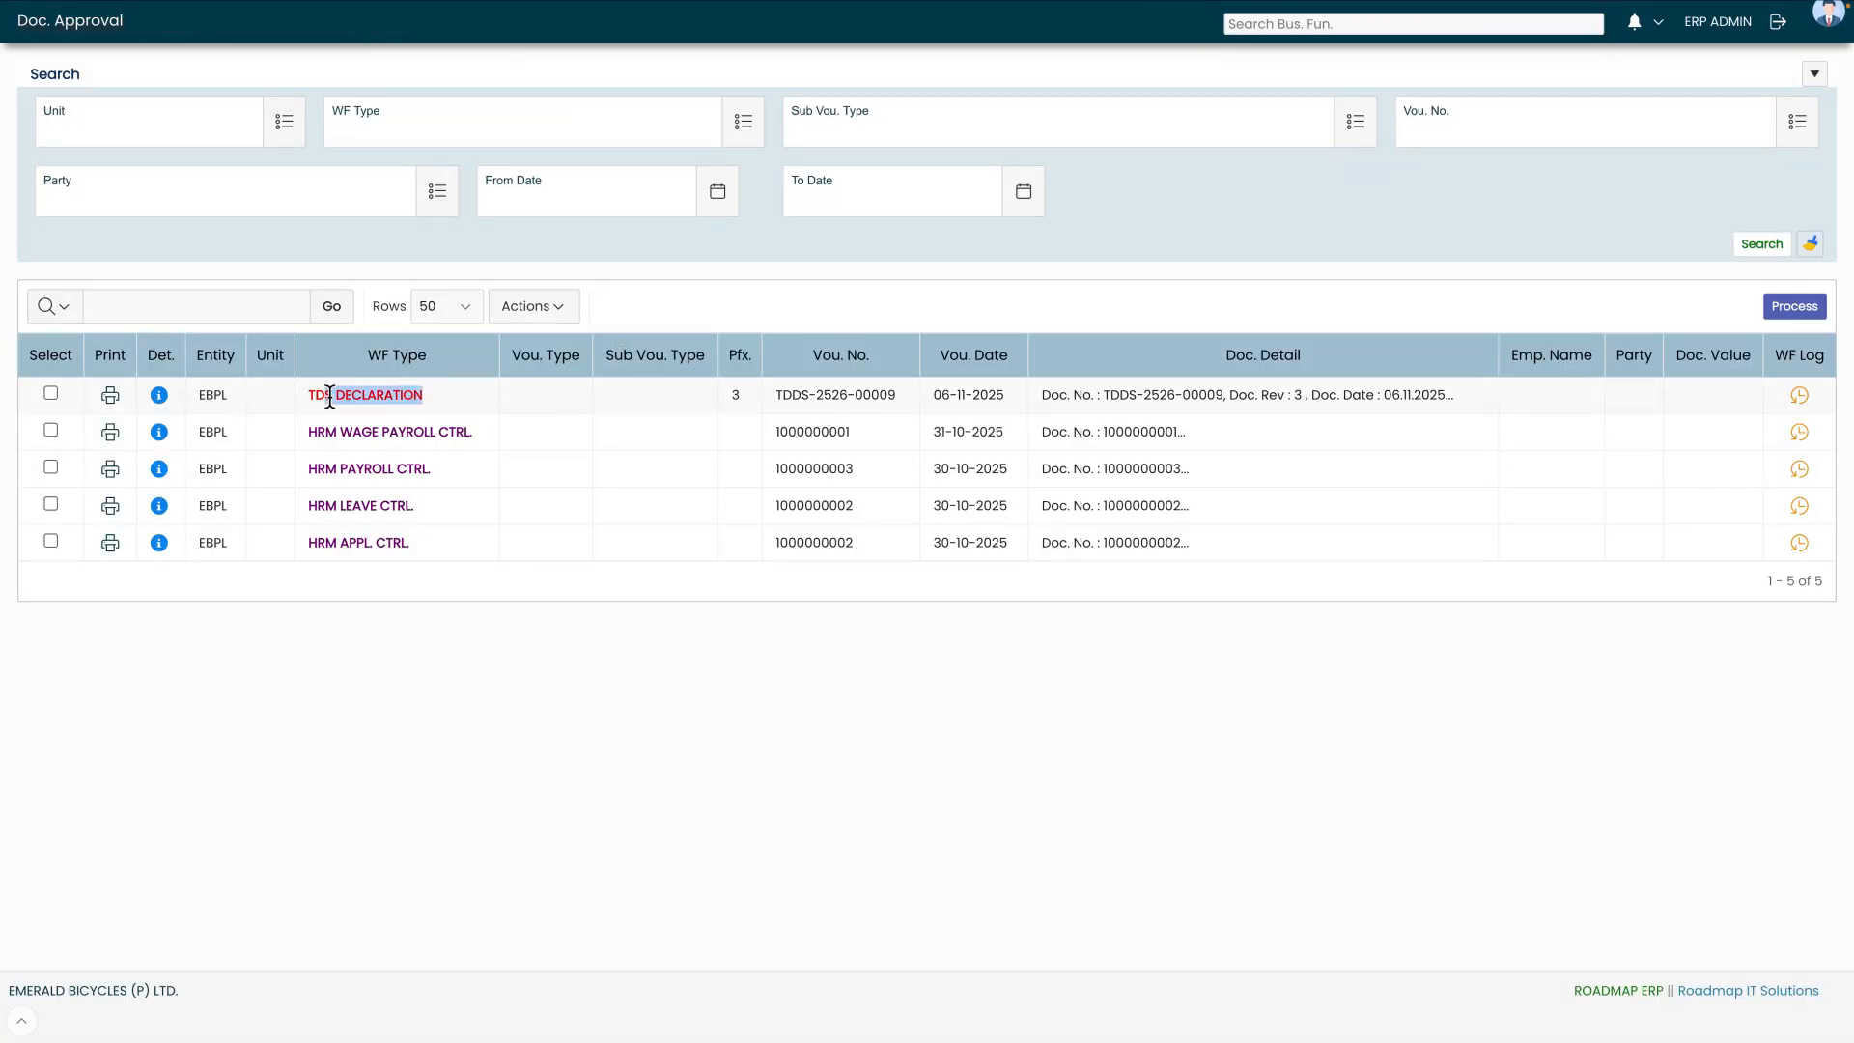
pyautogui.click(715, 311)
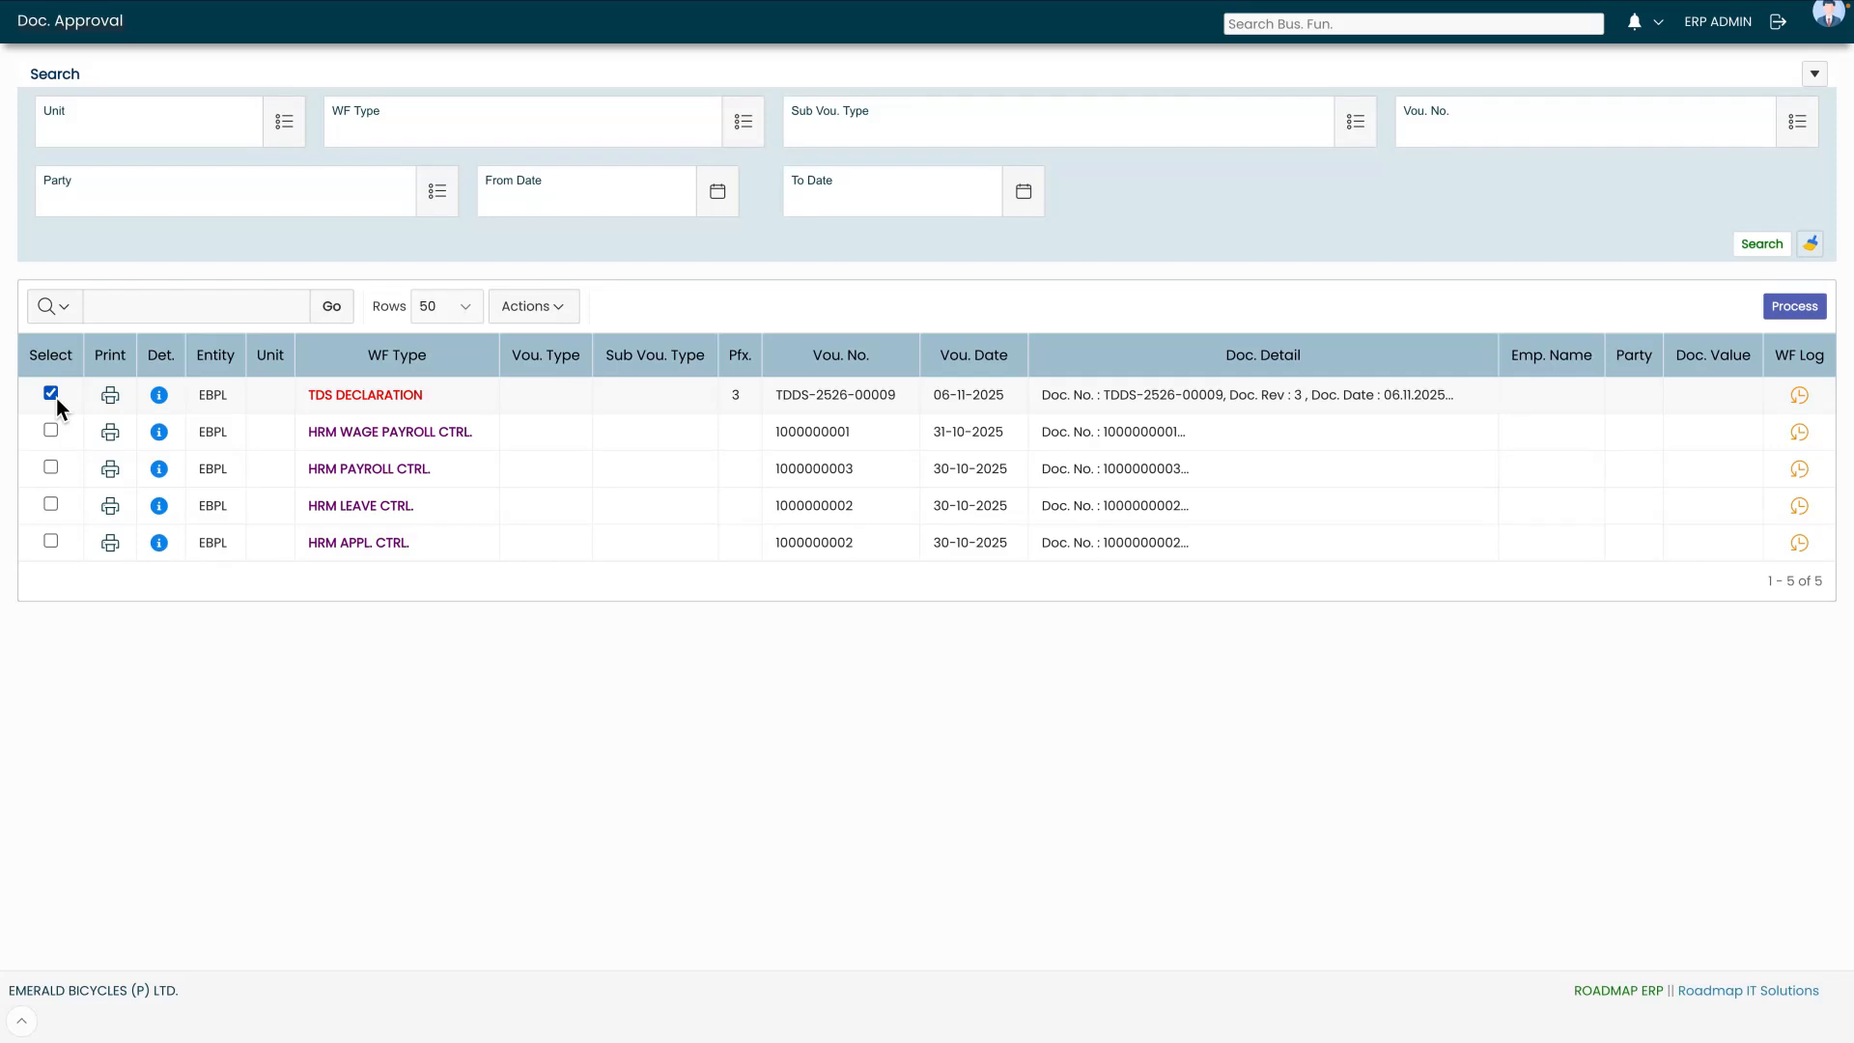
# Process the TDS DECLARATION document with the Approve option
pyautogui.click(1799, 311)
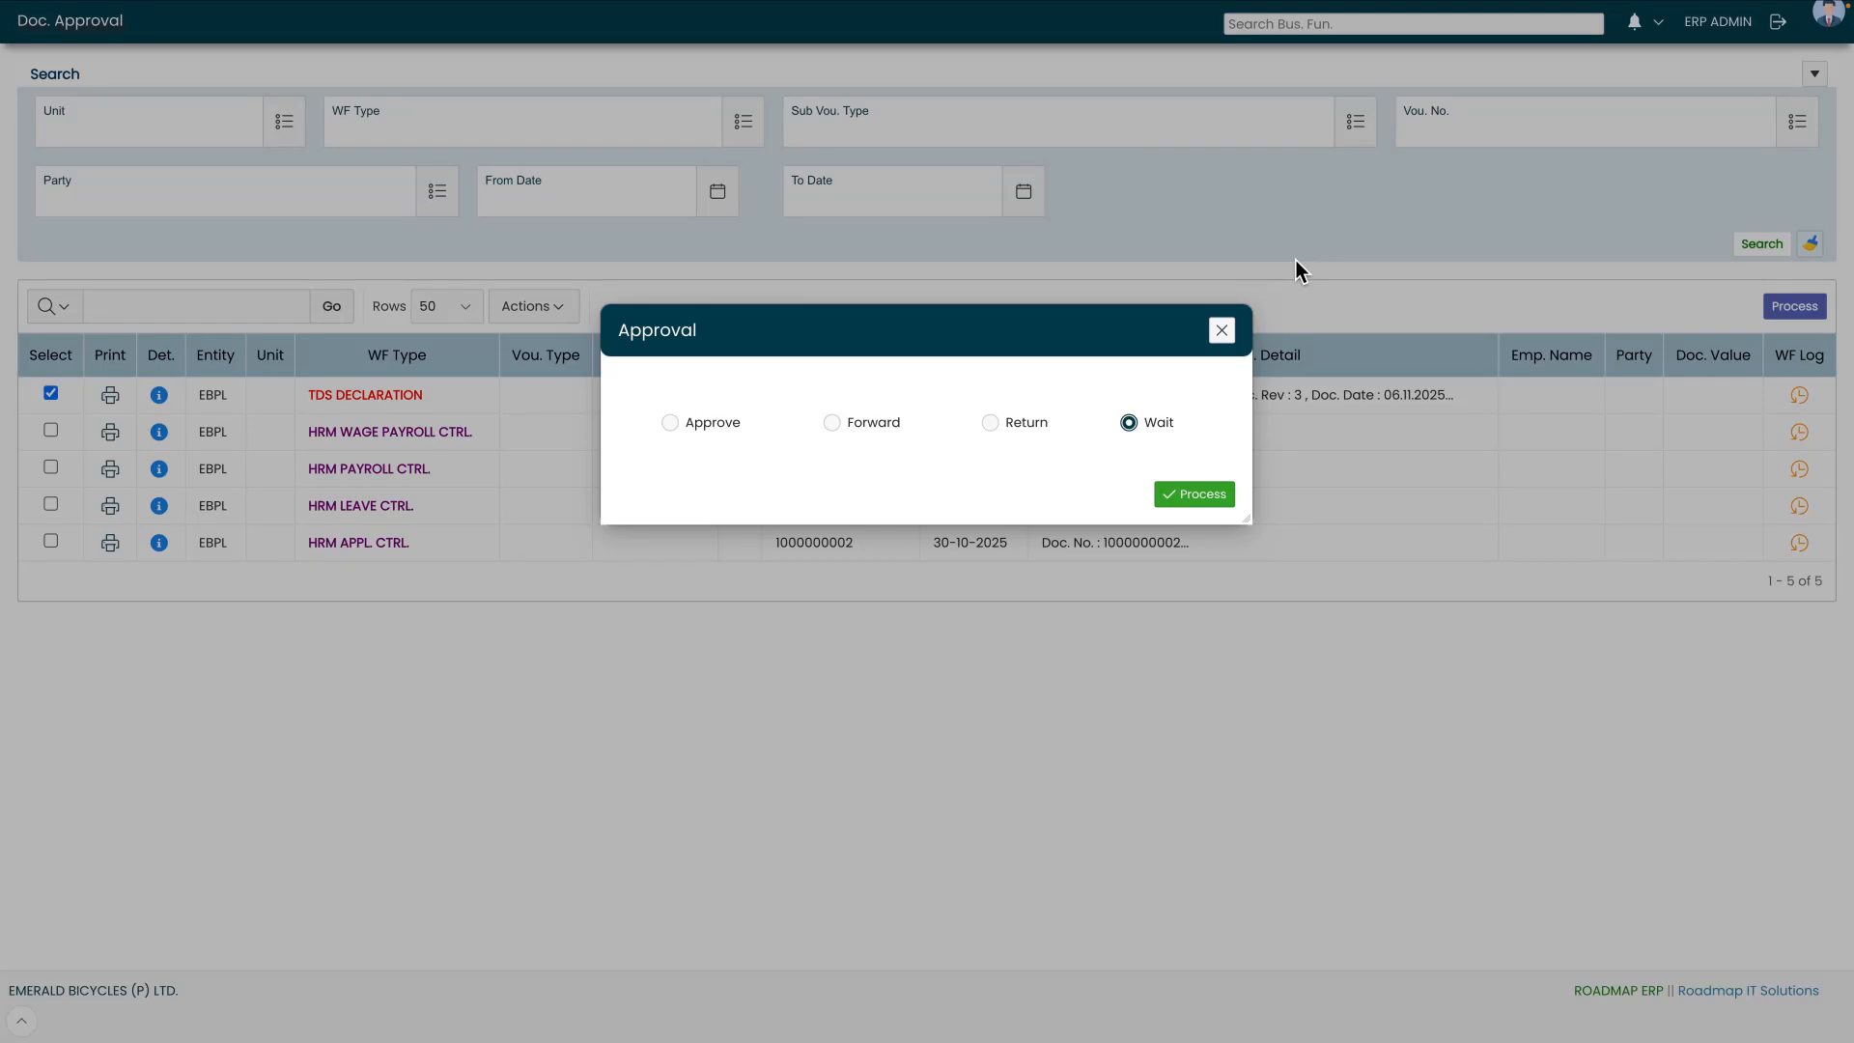
pyautogui.click(668, 425)
pyautogui.click(1211, 497)
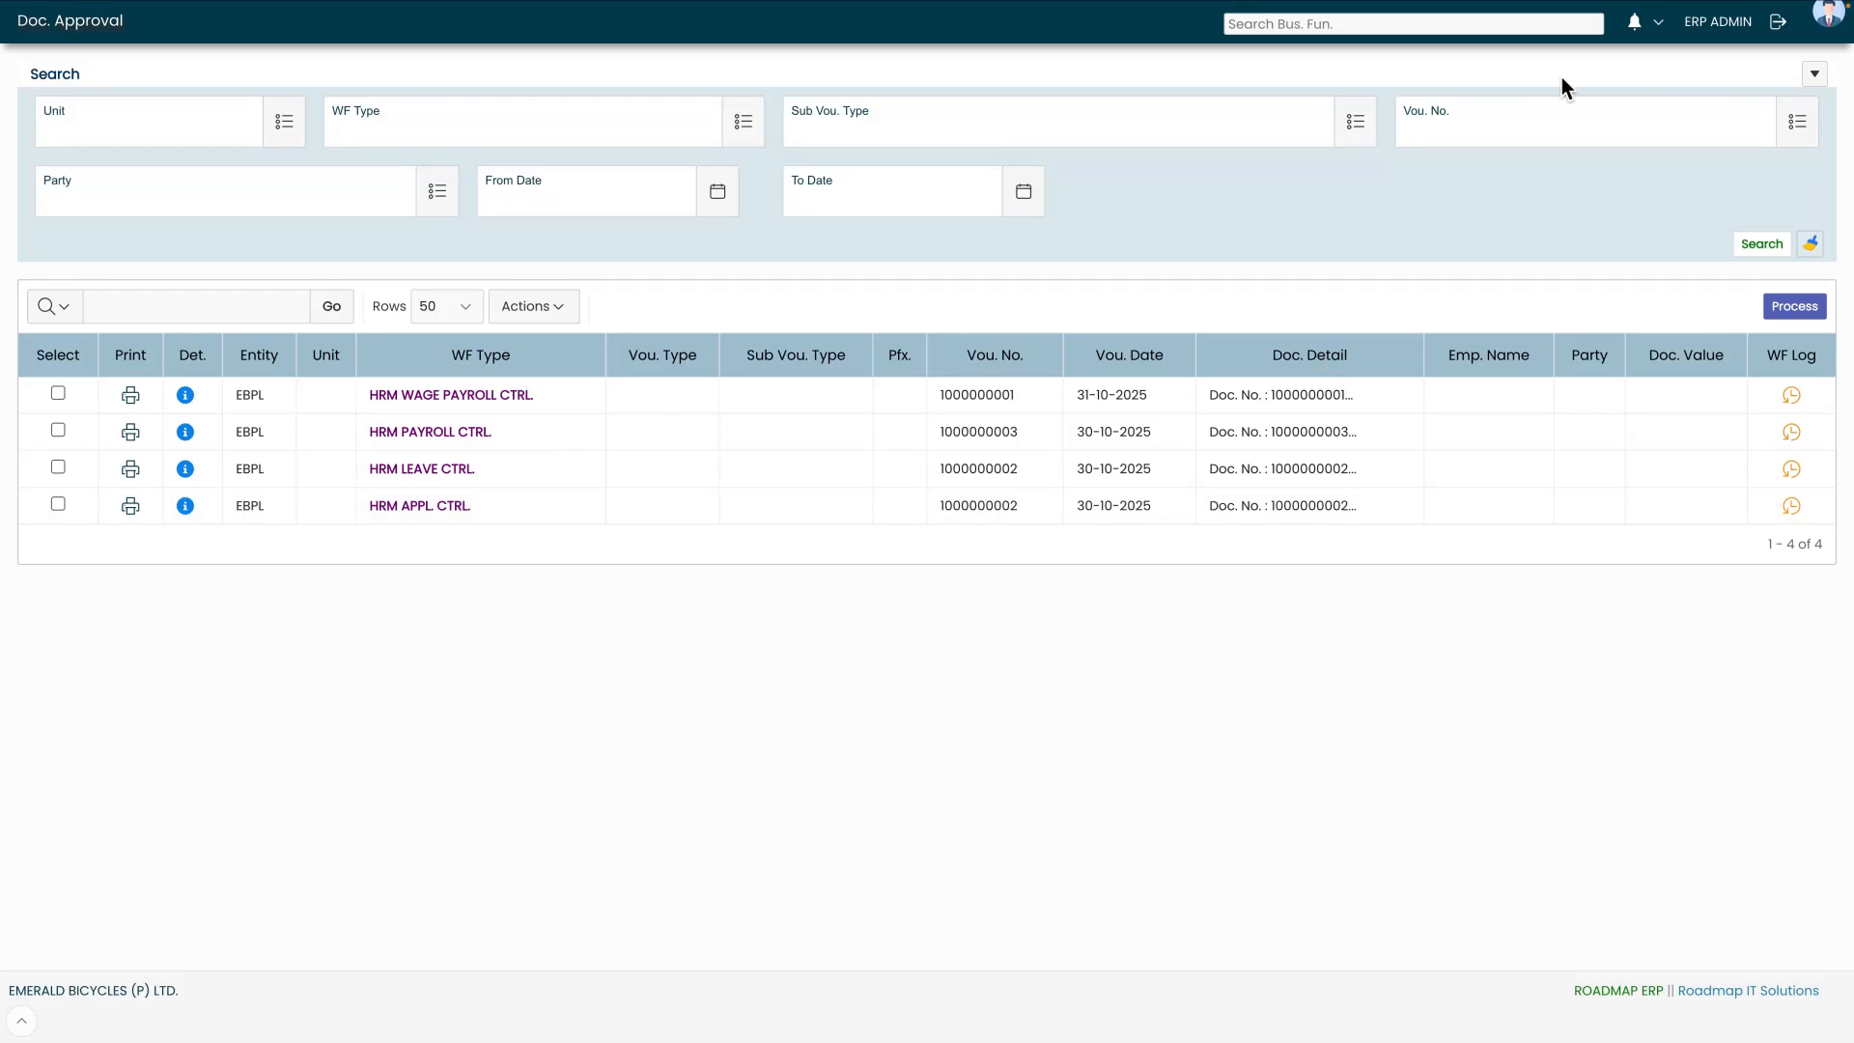
# Log out of admin and log back in with the HR user account and password
pyautogui.click(1783, 29)
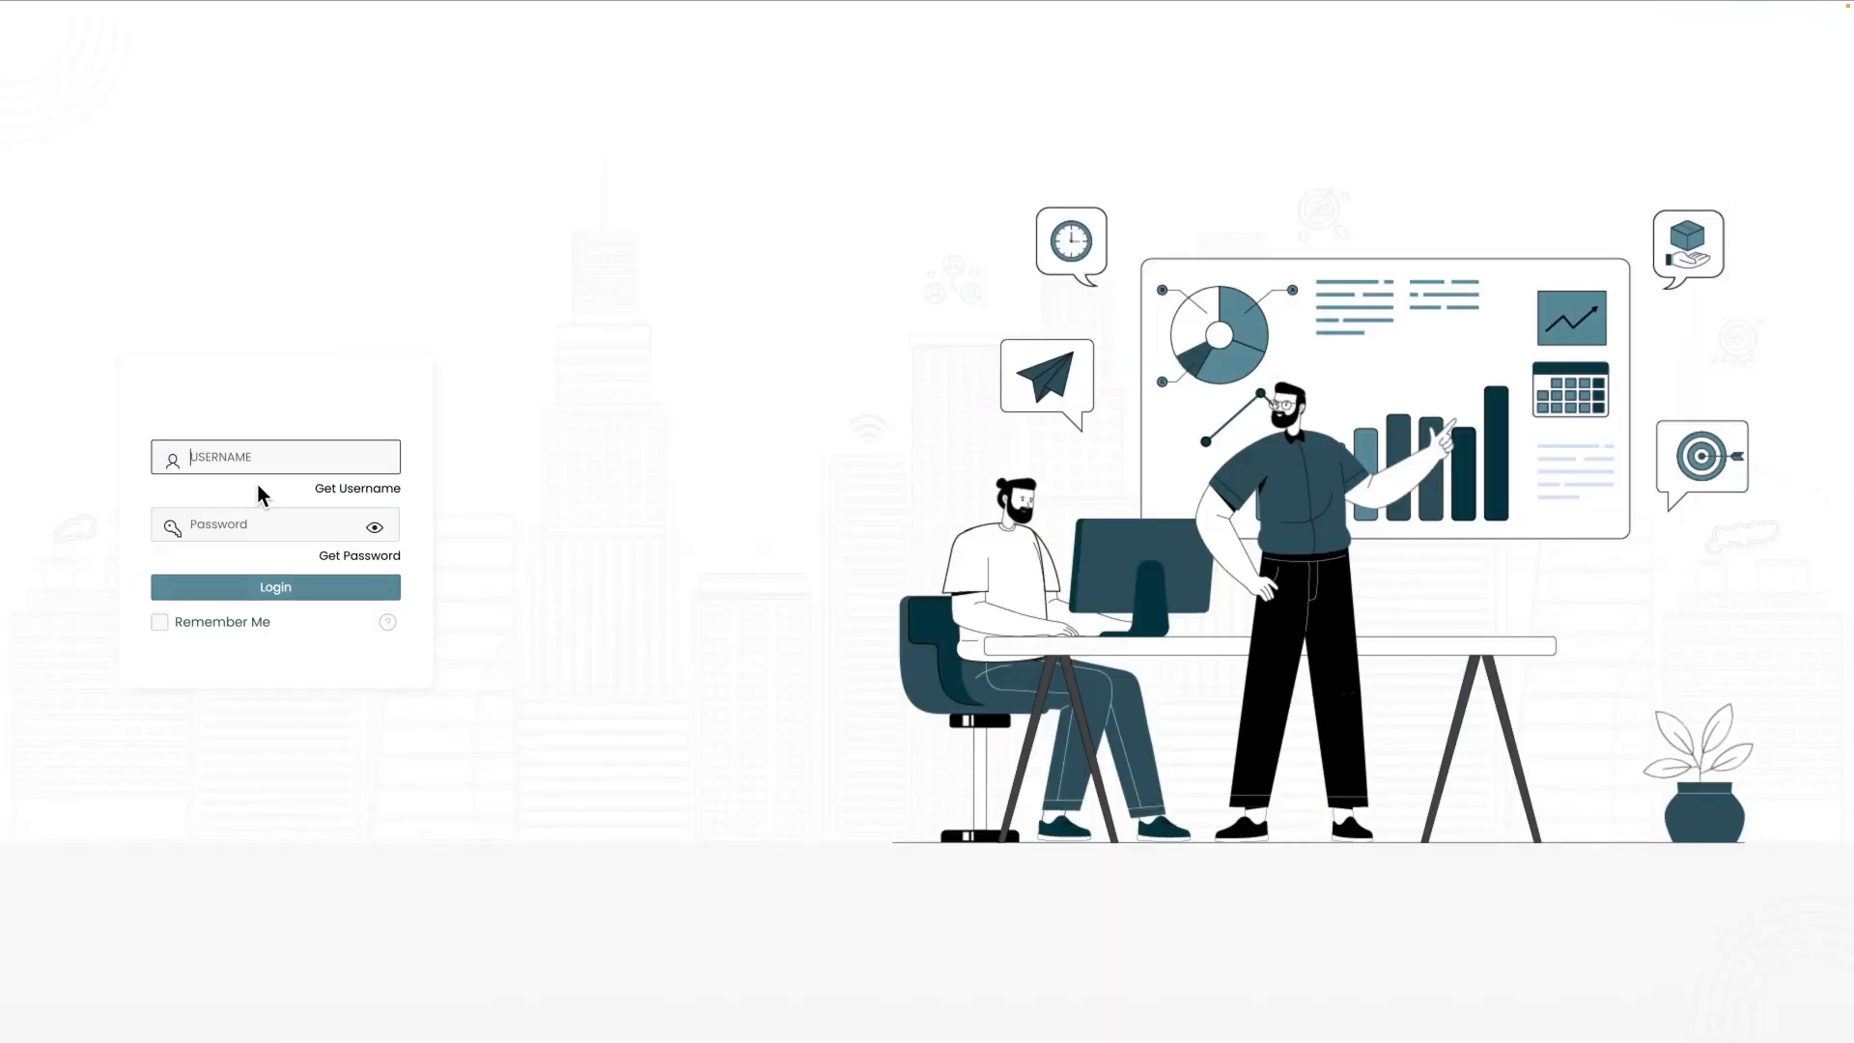
pyautogui.write('HREXE')
pyautogui.click(268, 525)
pyautogui.write('*********')
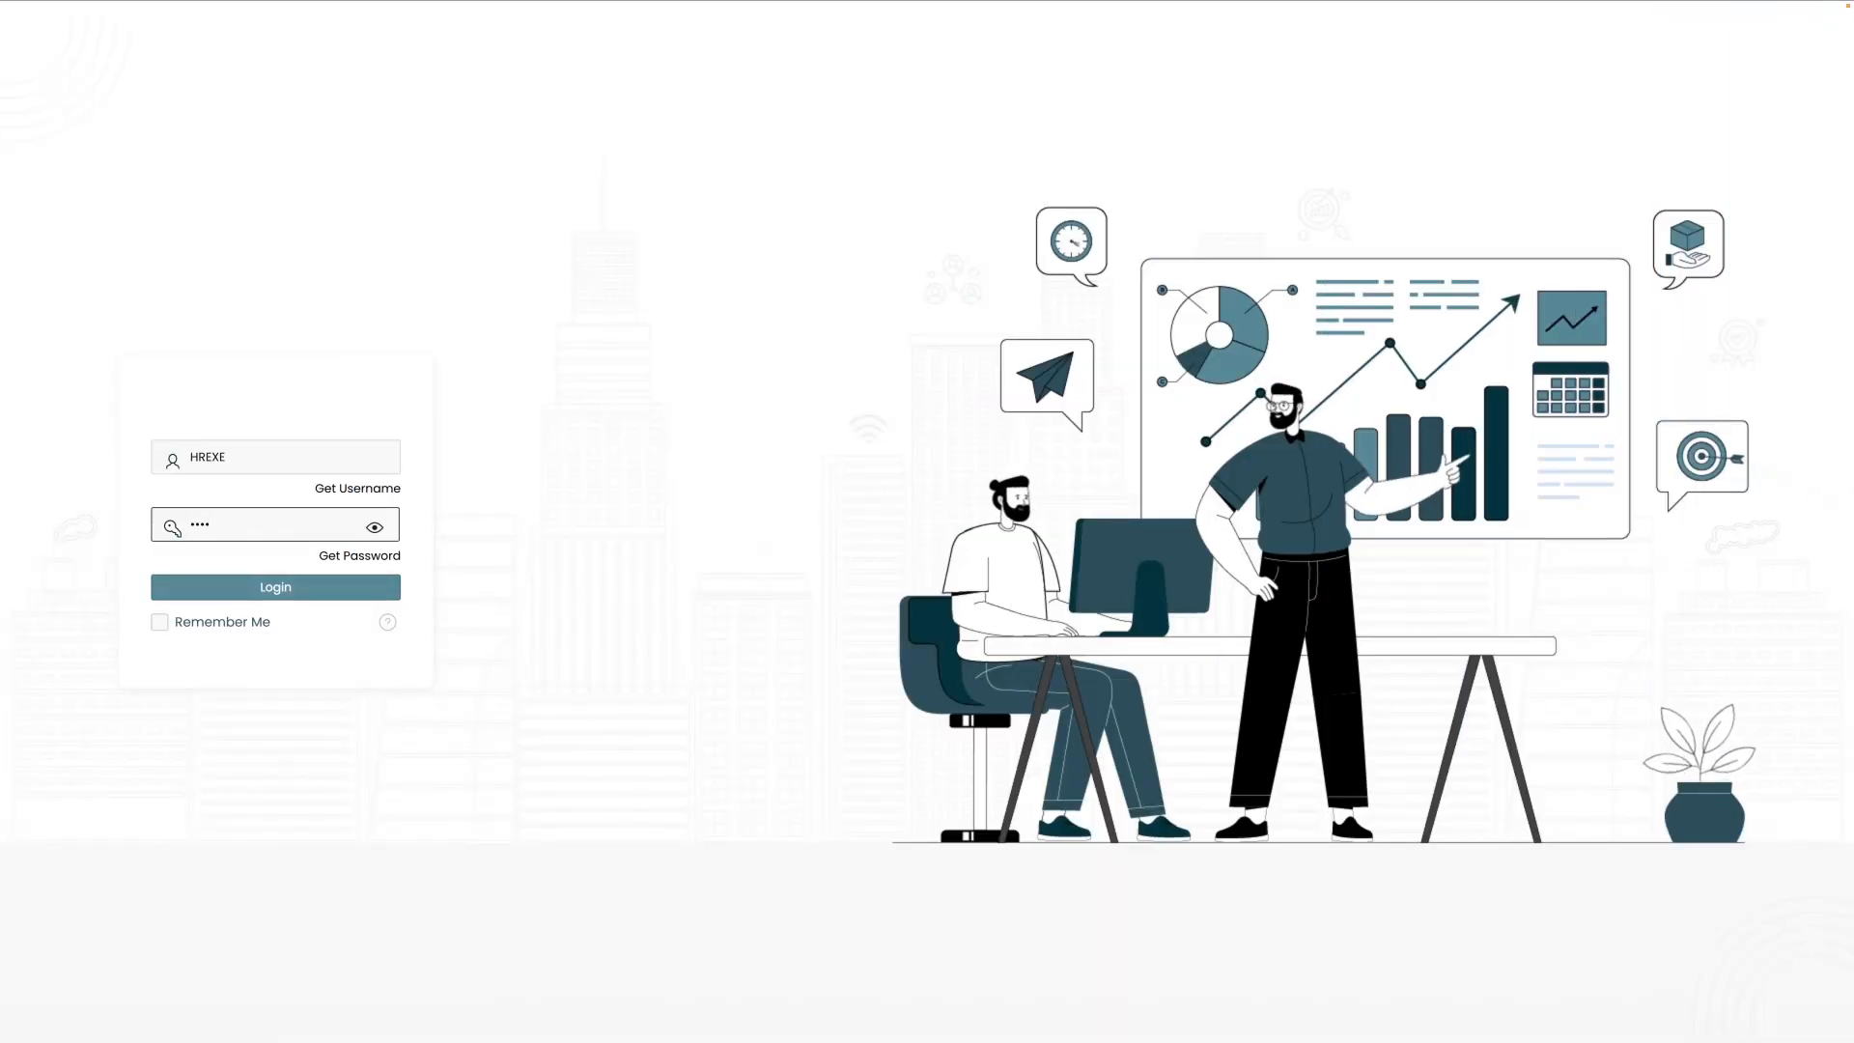
pyautogui.click(267, 587)
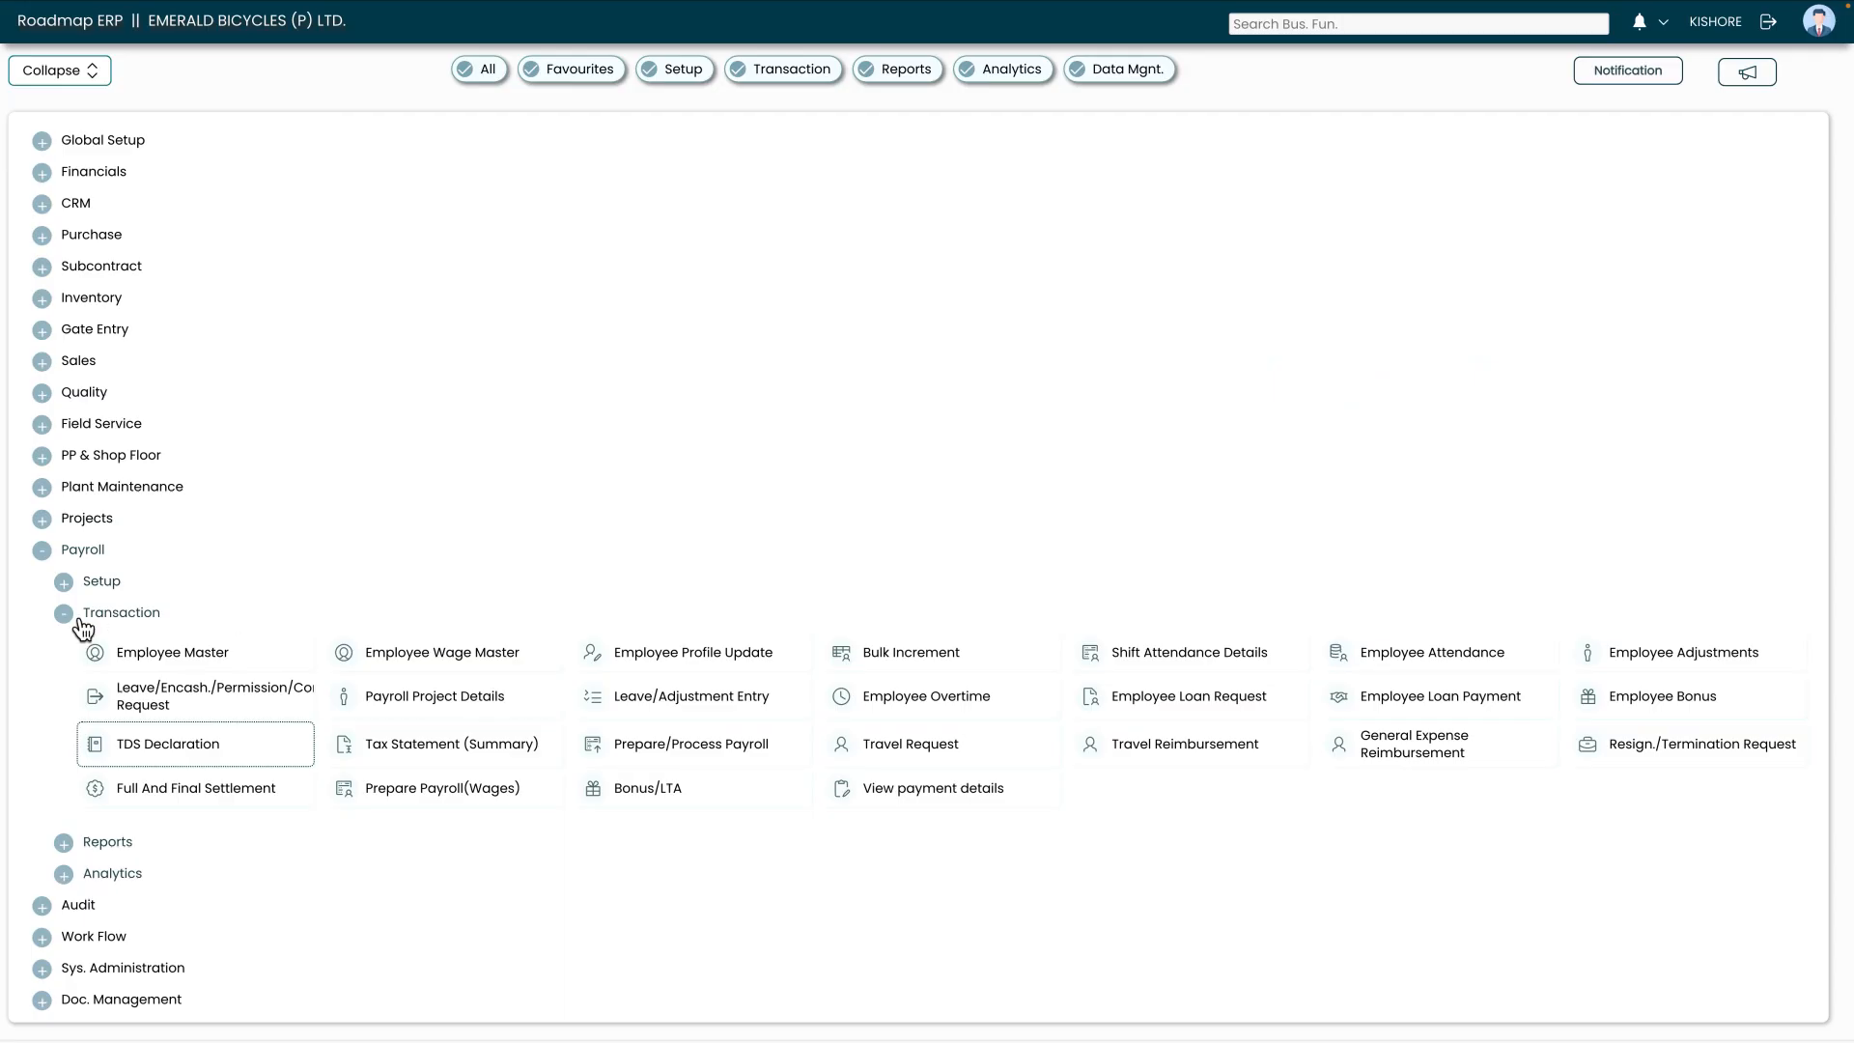
# Open the TDS Declaration search page under Payroll > Transaction
pyautogui.click(63, 615)
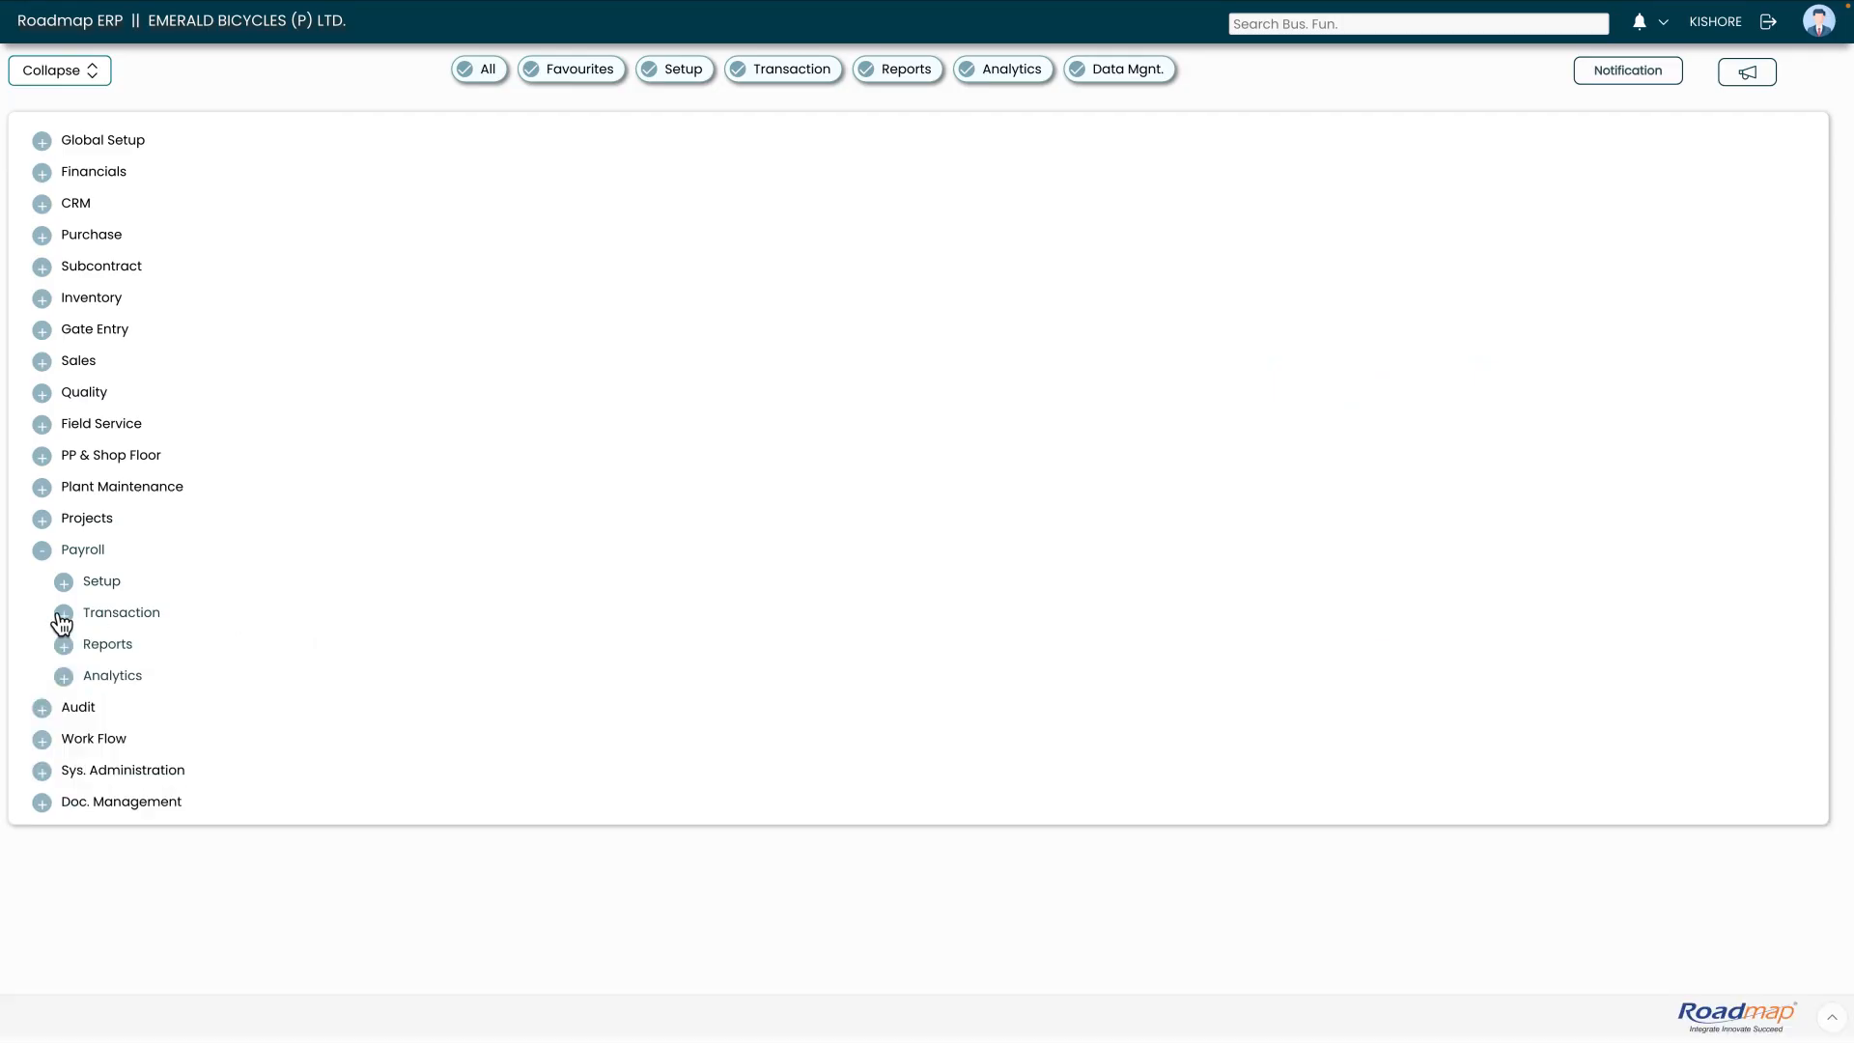
pyautogui.click(42, 553)
pyautogui.click(44, 554)
pyautogui.click(64, 615)
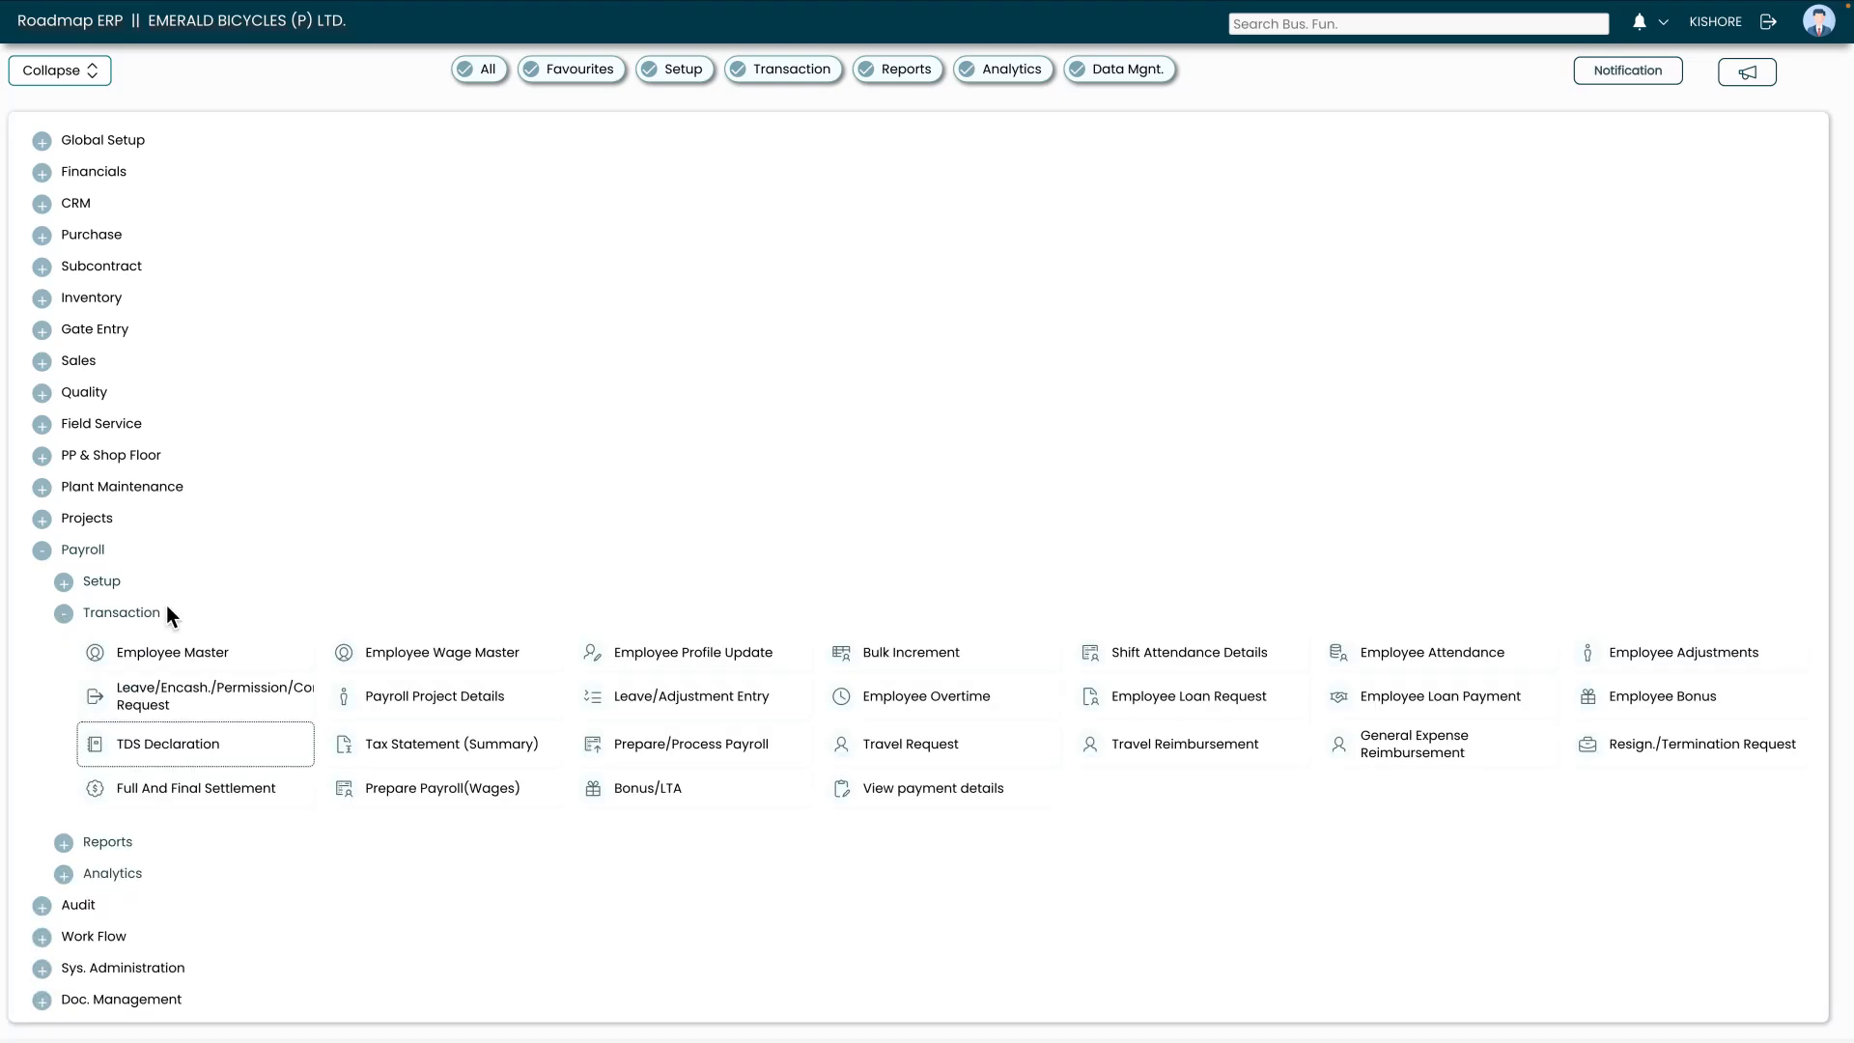
pyautogui.click(183, 762)
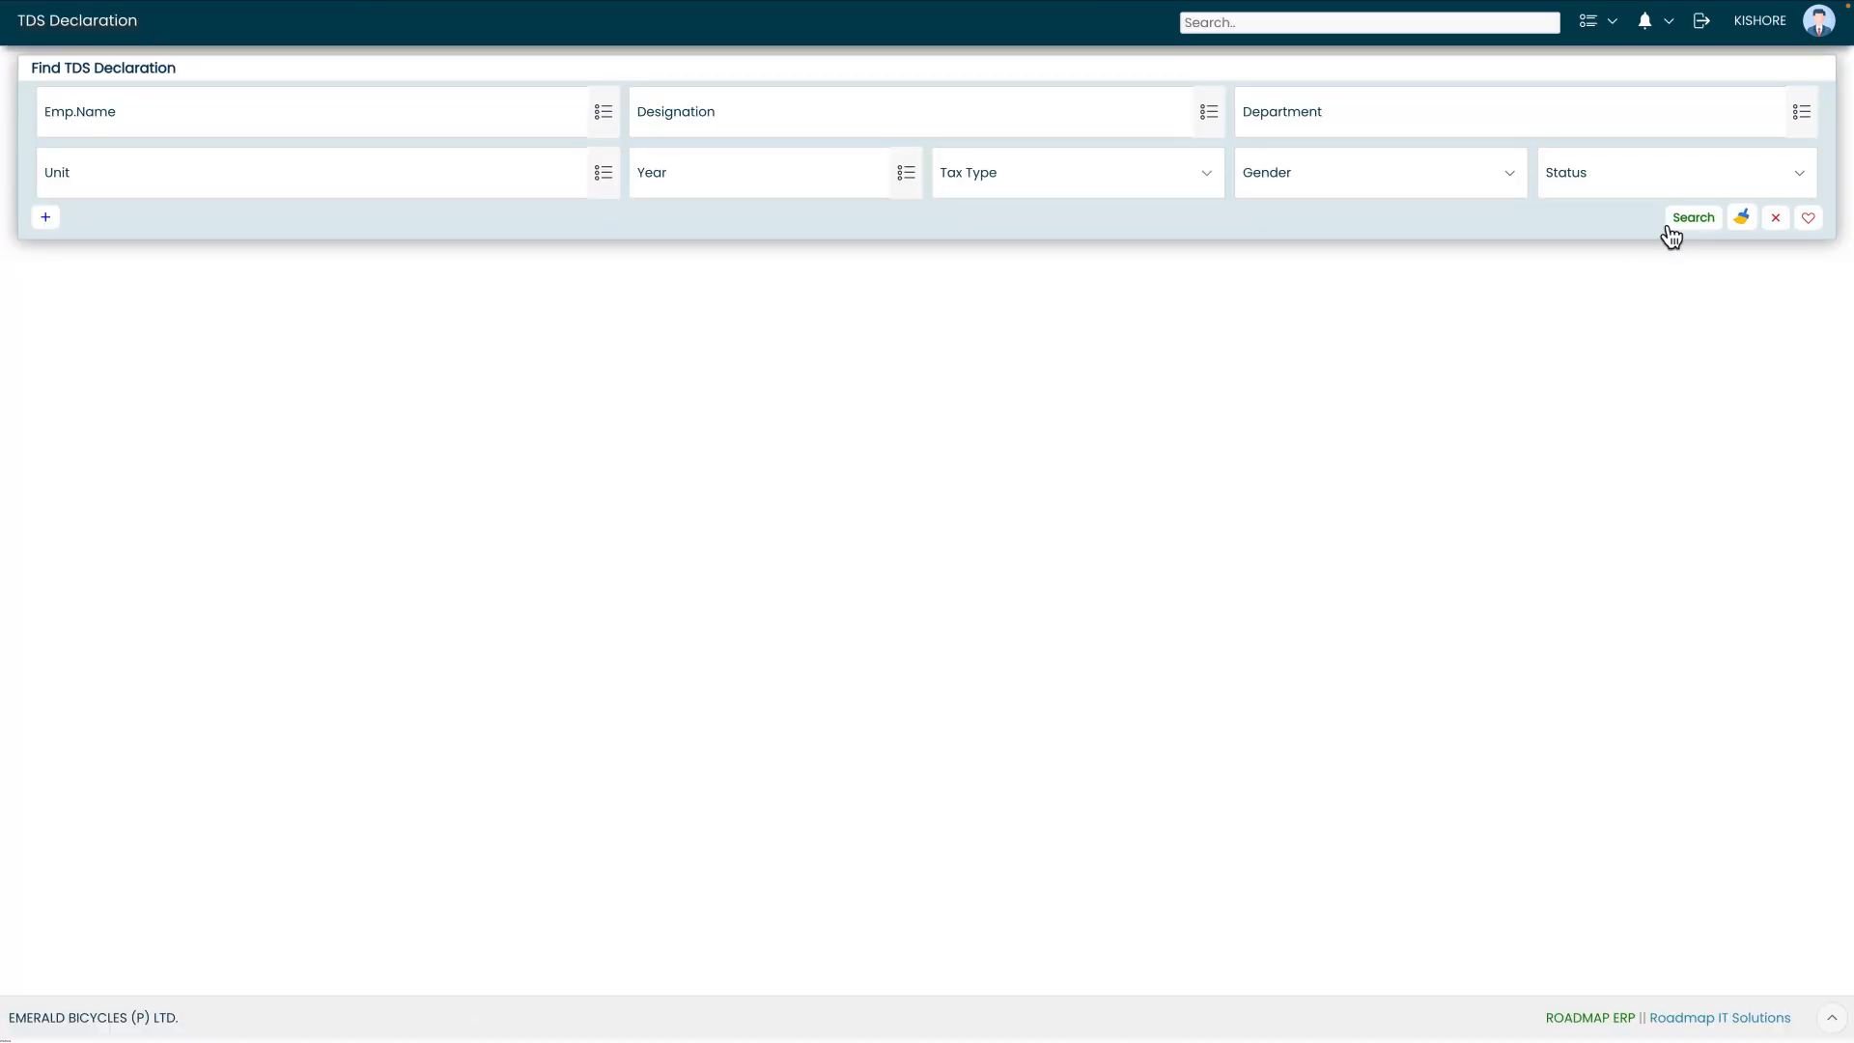
# Search the TDS declarations filtered to the selected employee
pyautogui.click(599, 116)
pyautogui.write('nares')
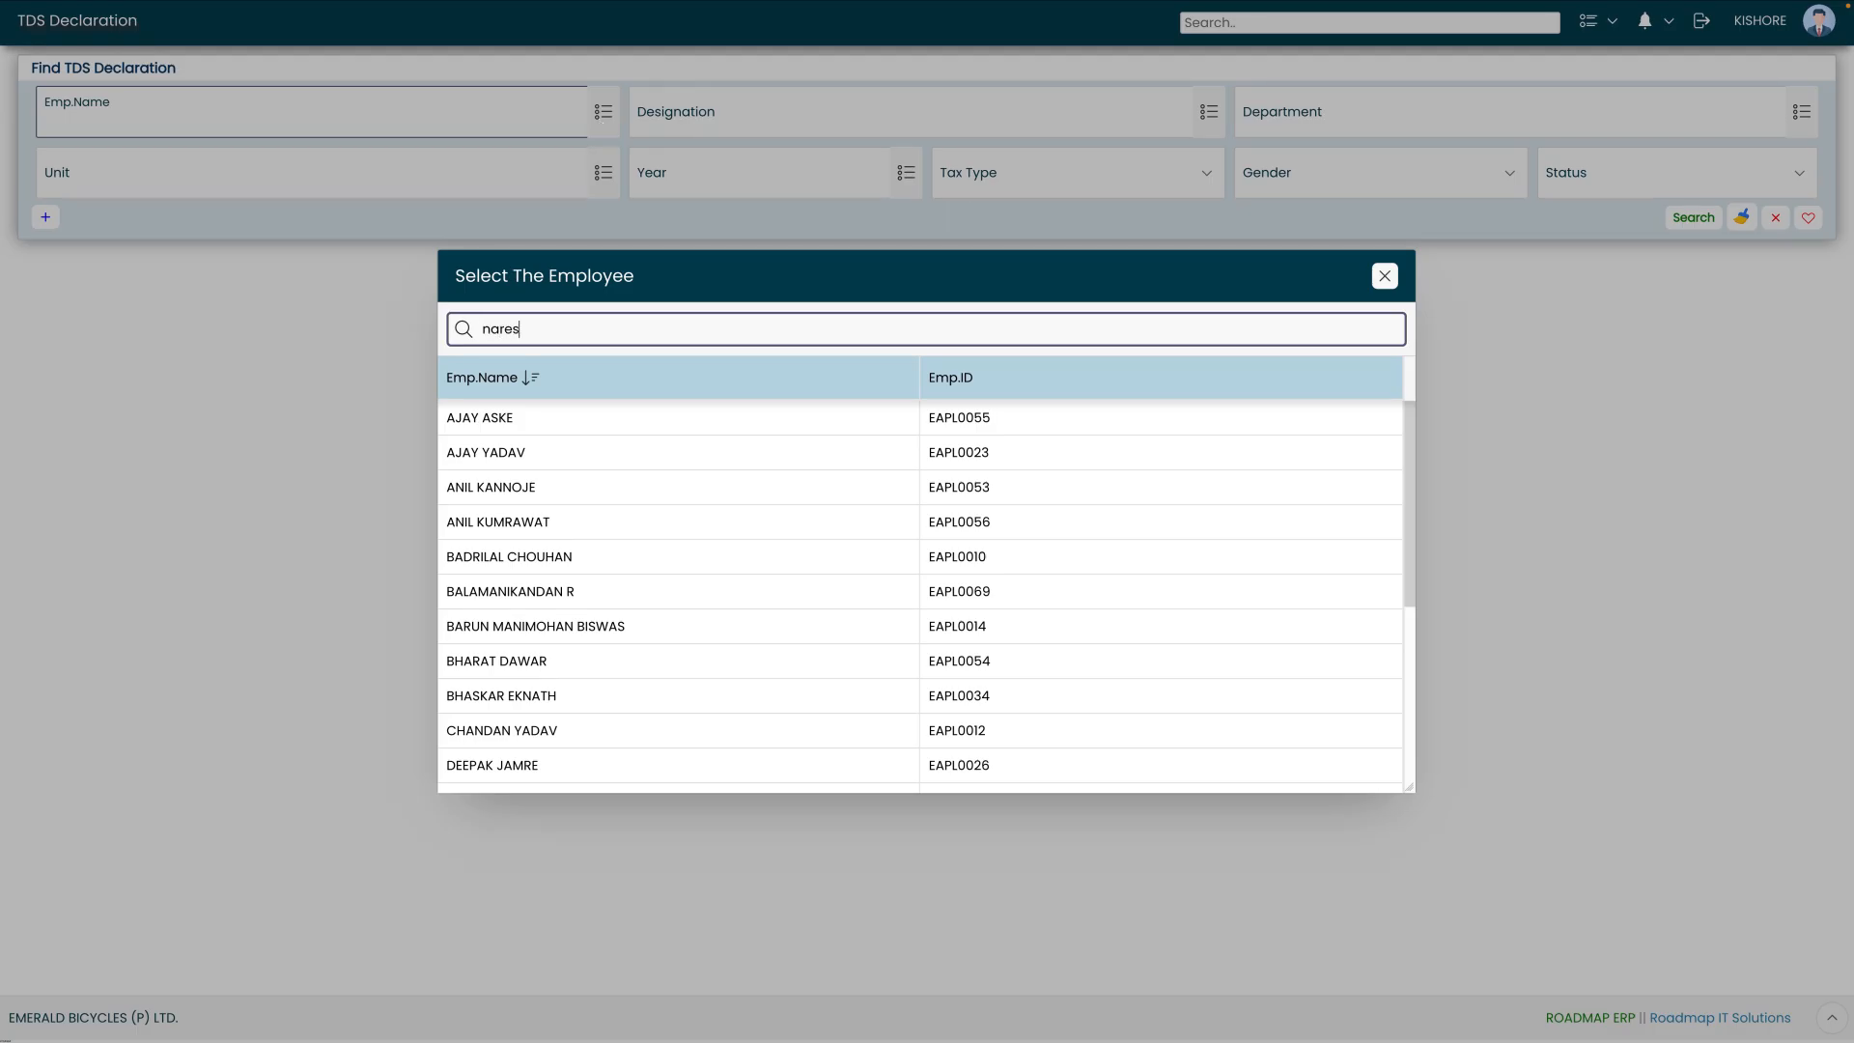
pyautogui.click(560, 420)
pyautogui.click(1695, 218)
pyautogui.click(449, 419)
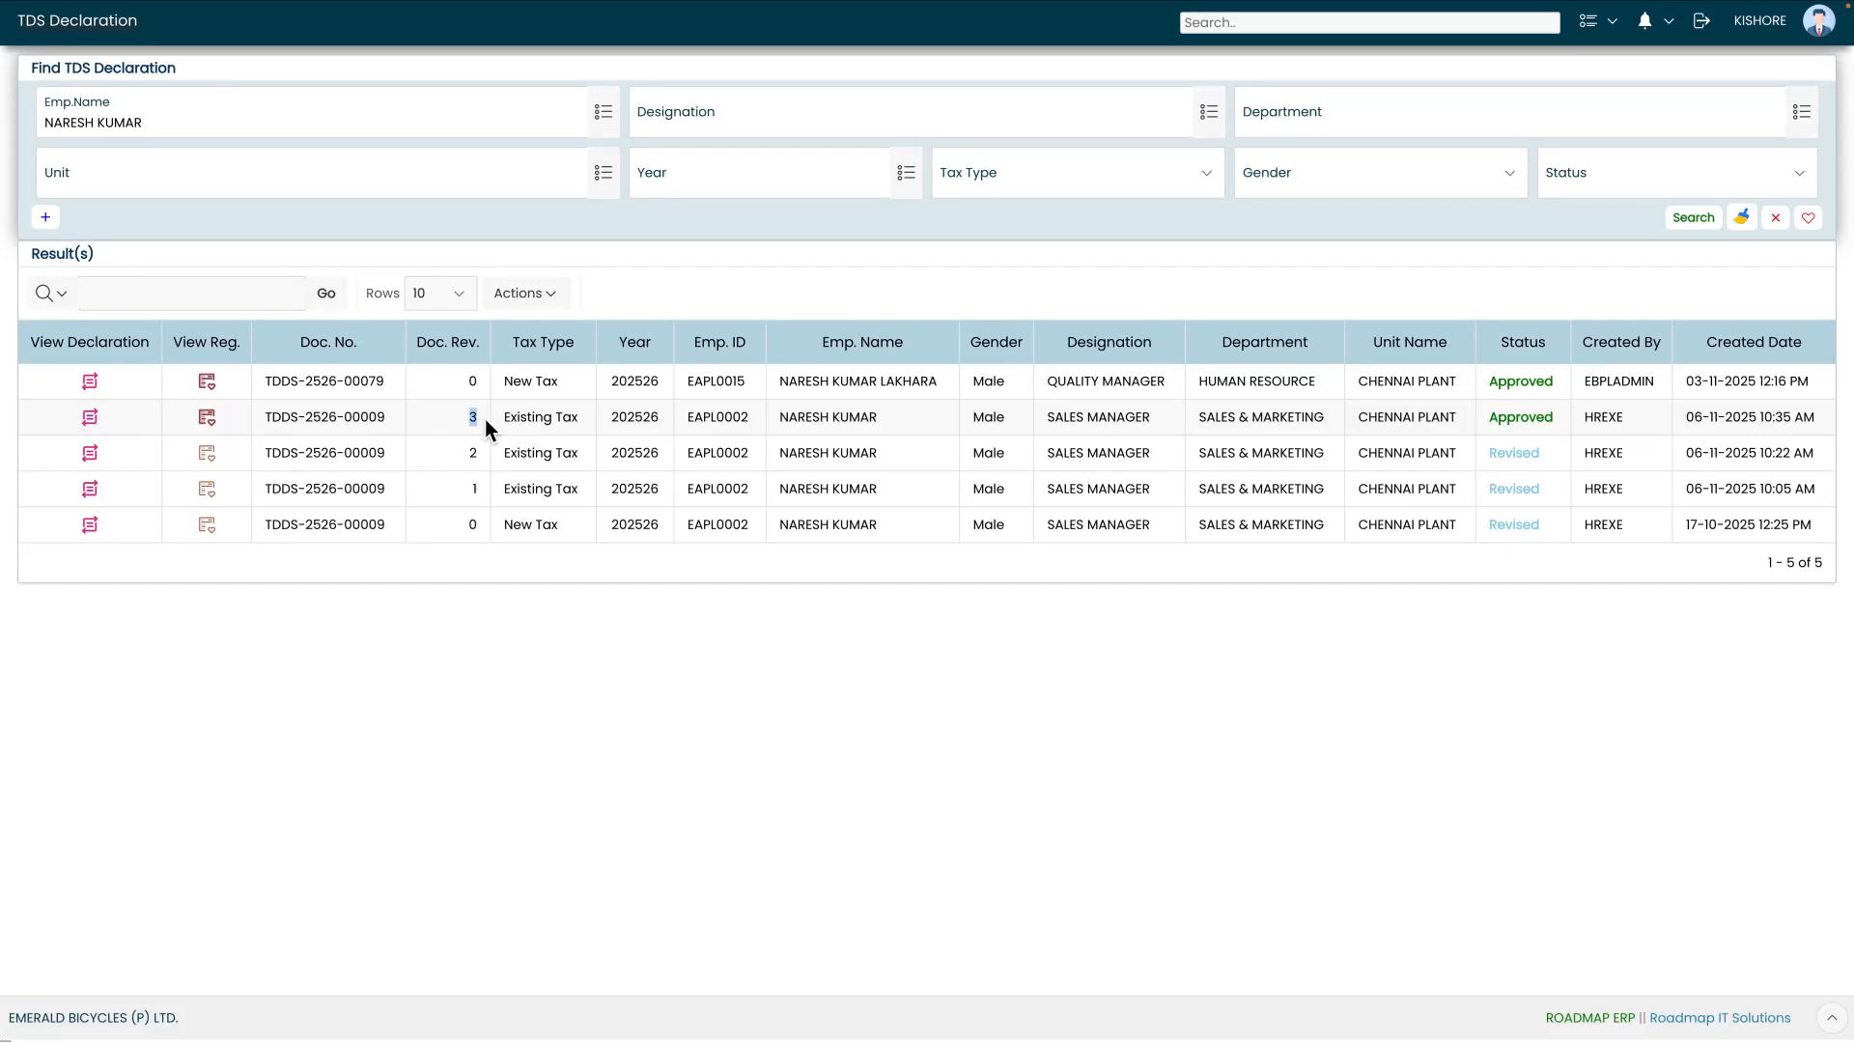
pyautogui.moveTo(1500, 416); pyautogui.dragTo(1545, 432)
pyautogui.click(1541, 431)
pyautogui.click(68, 26)
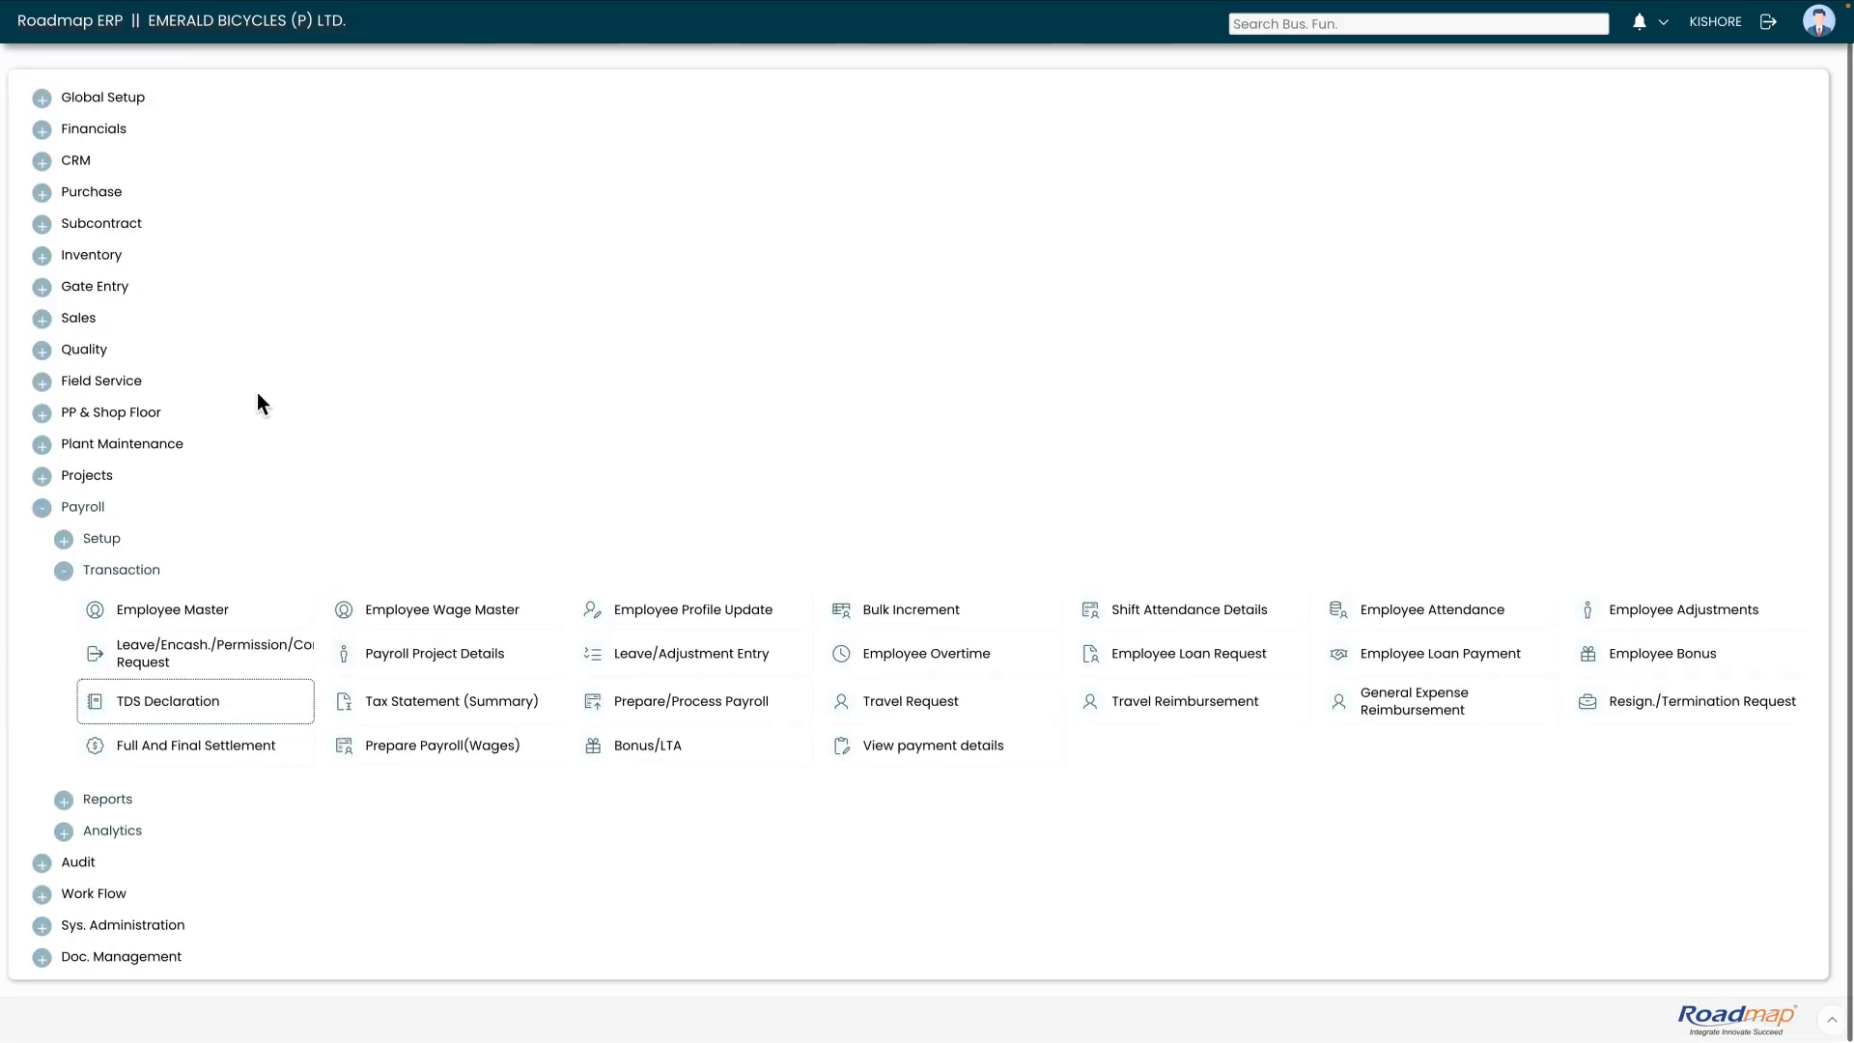
# Go to Payroll > Transaction > Tax Statement (Summary)
pyautogui.scroll(1, 19, 593)
pyautogui.click(62, 588)
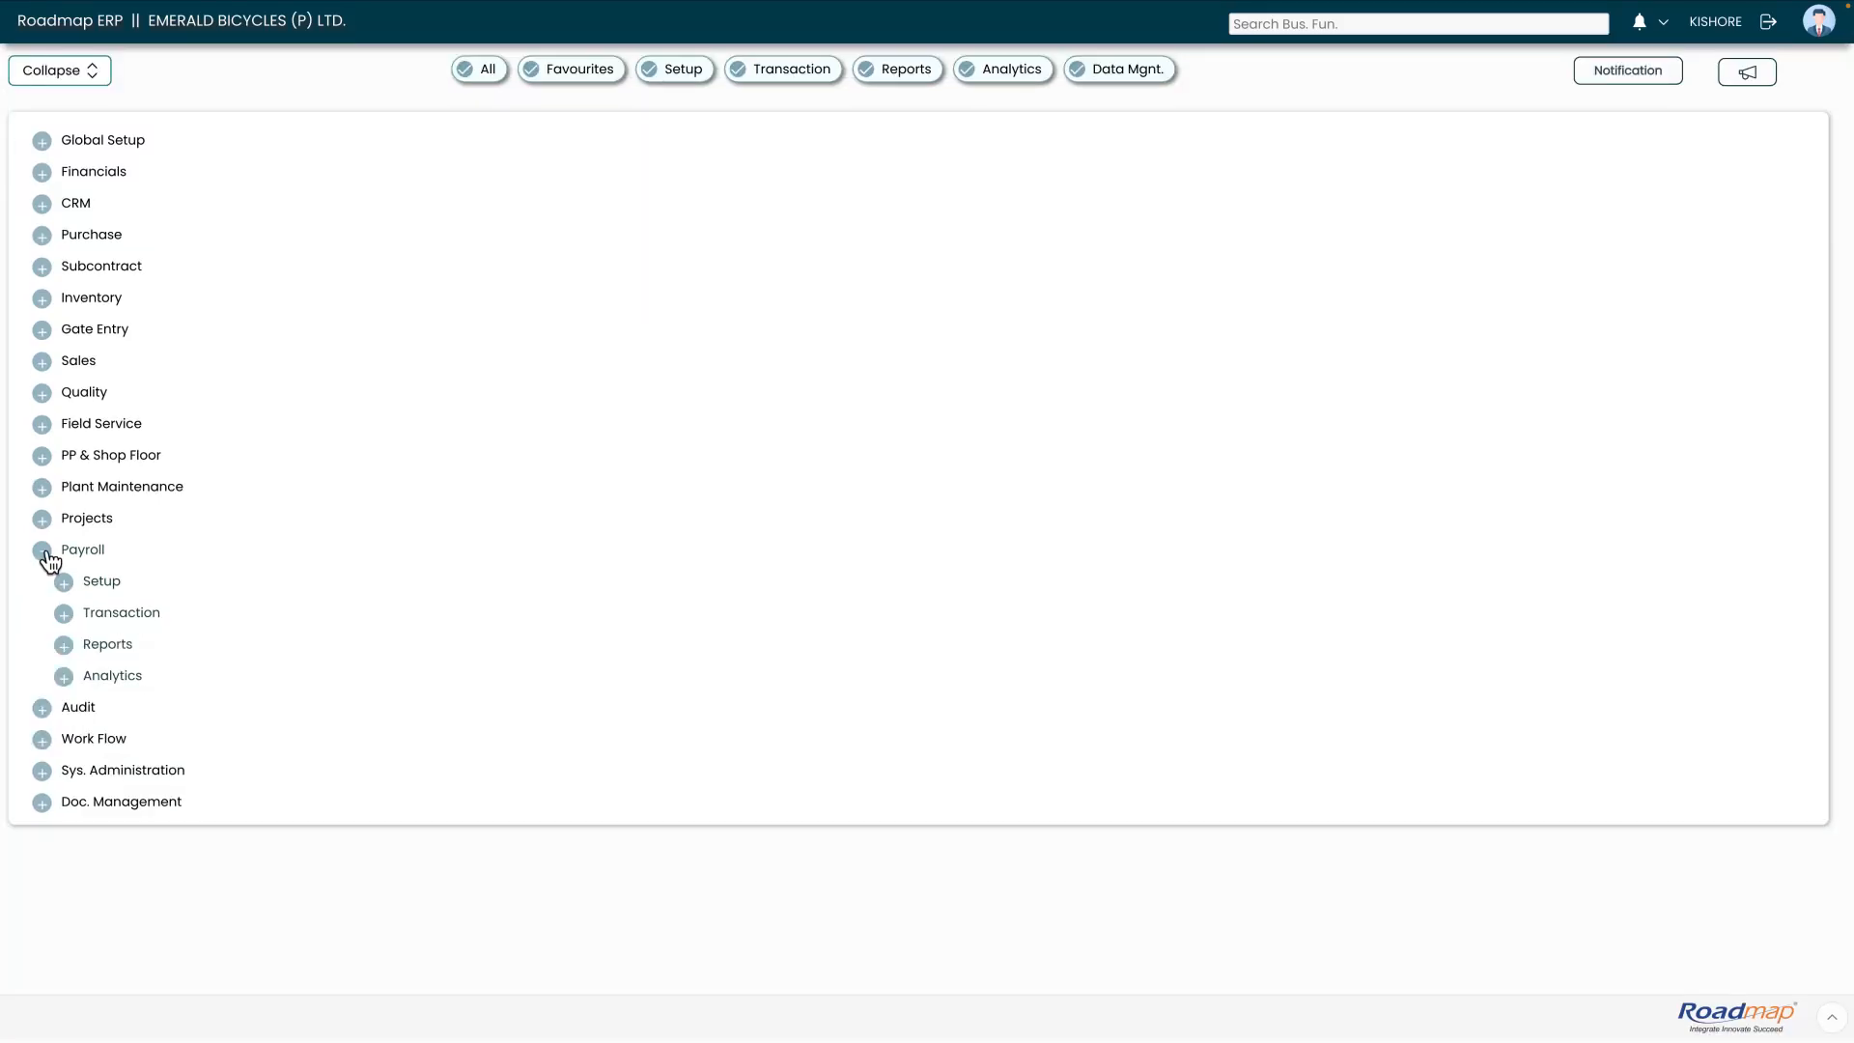
pyautogui.click(42, 558)
pyautogui.click(45, 558)
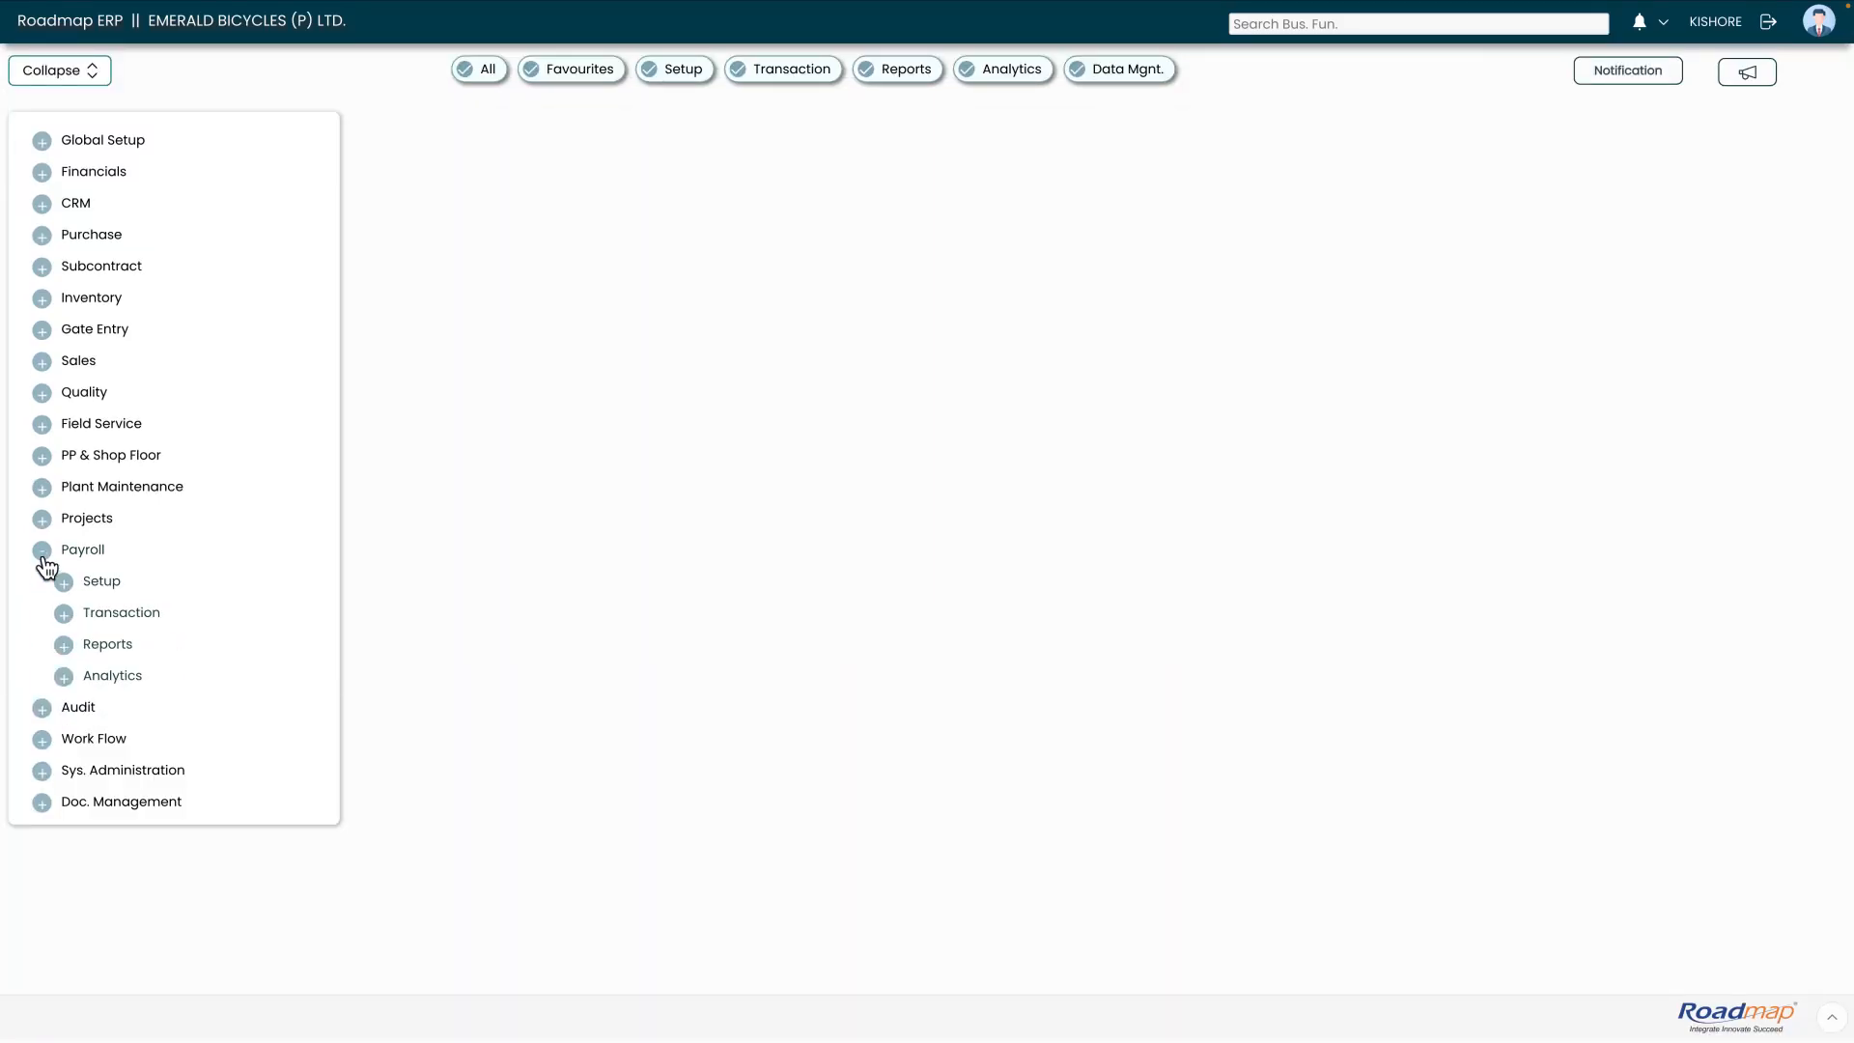
pyautogui.click(64, 618)
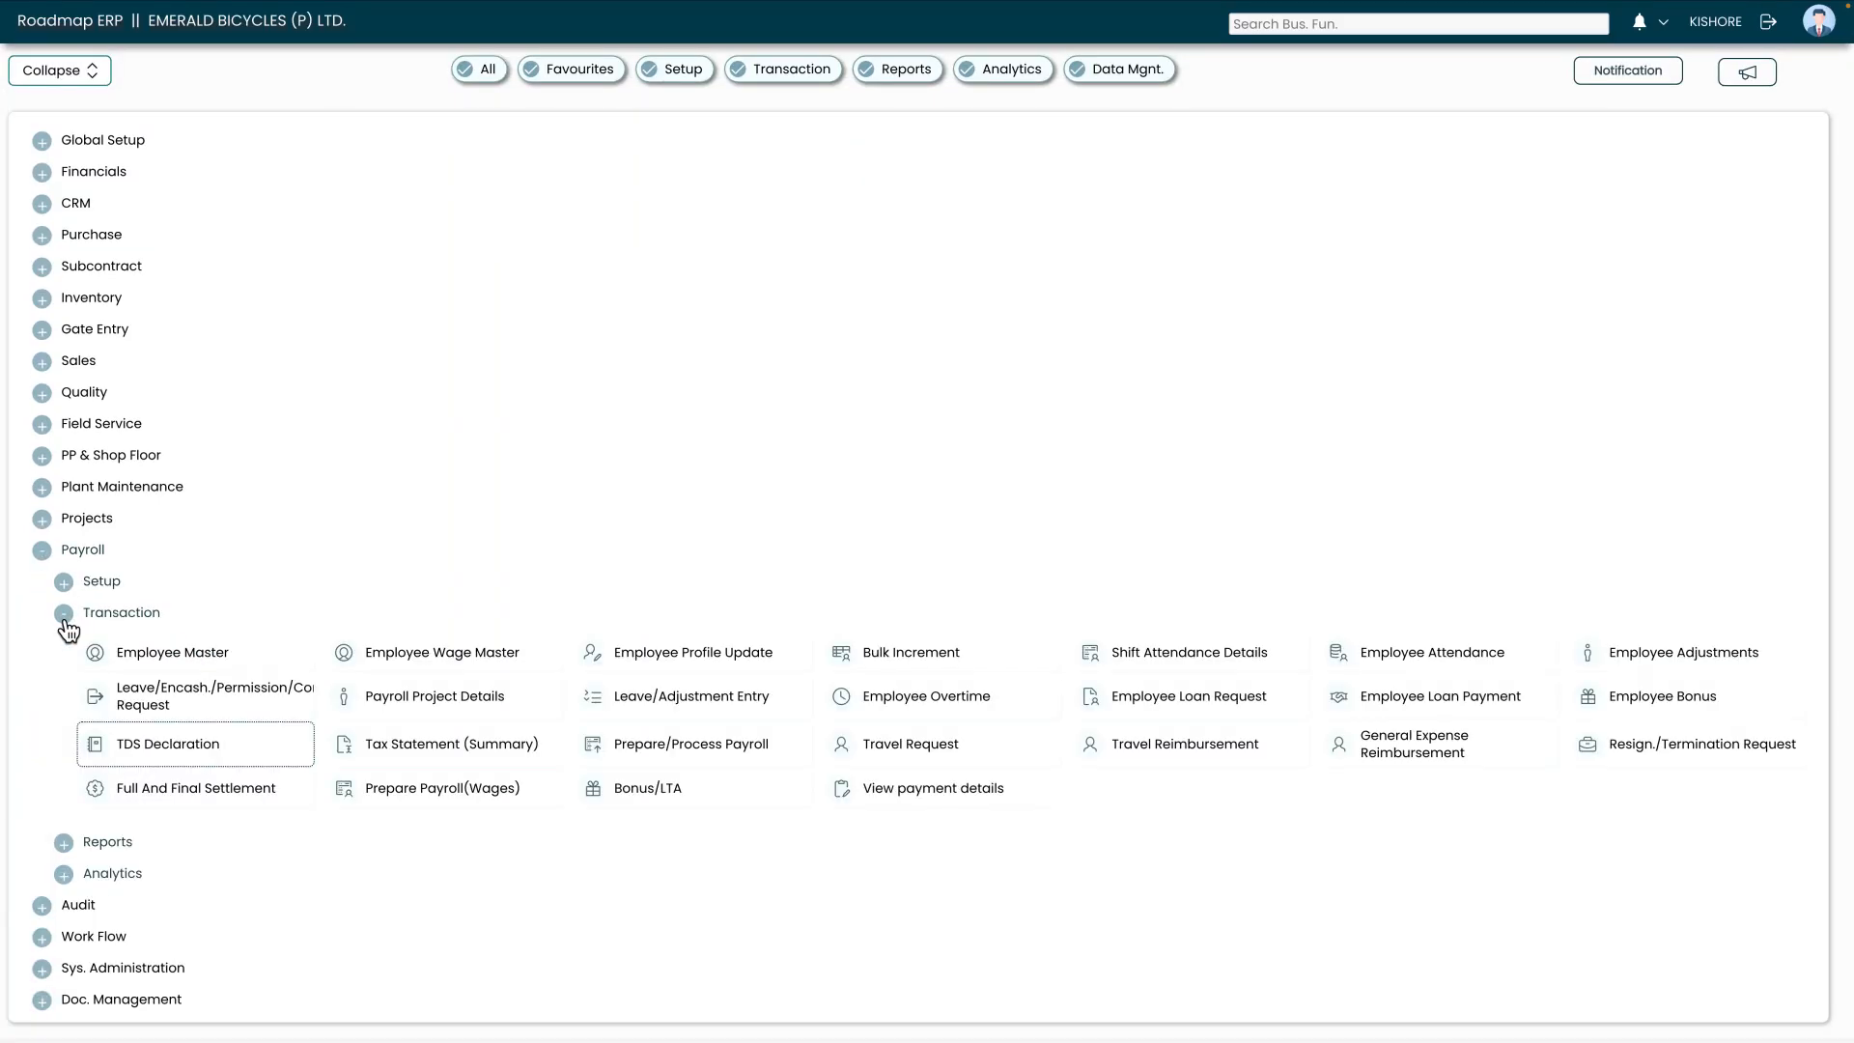
pyautogui.click(391, 753)
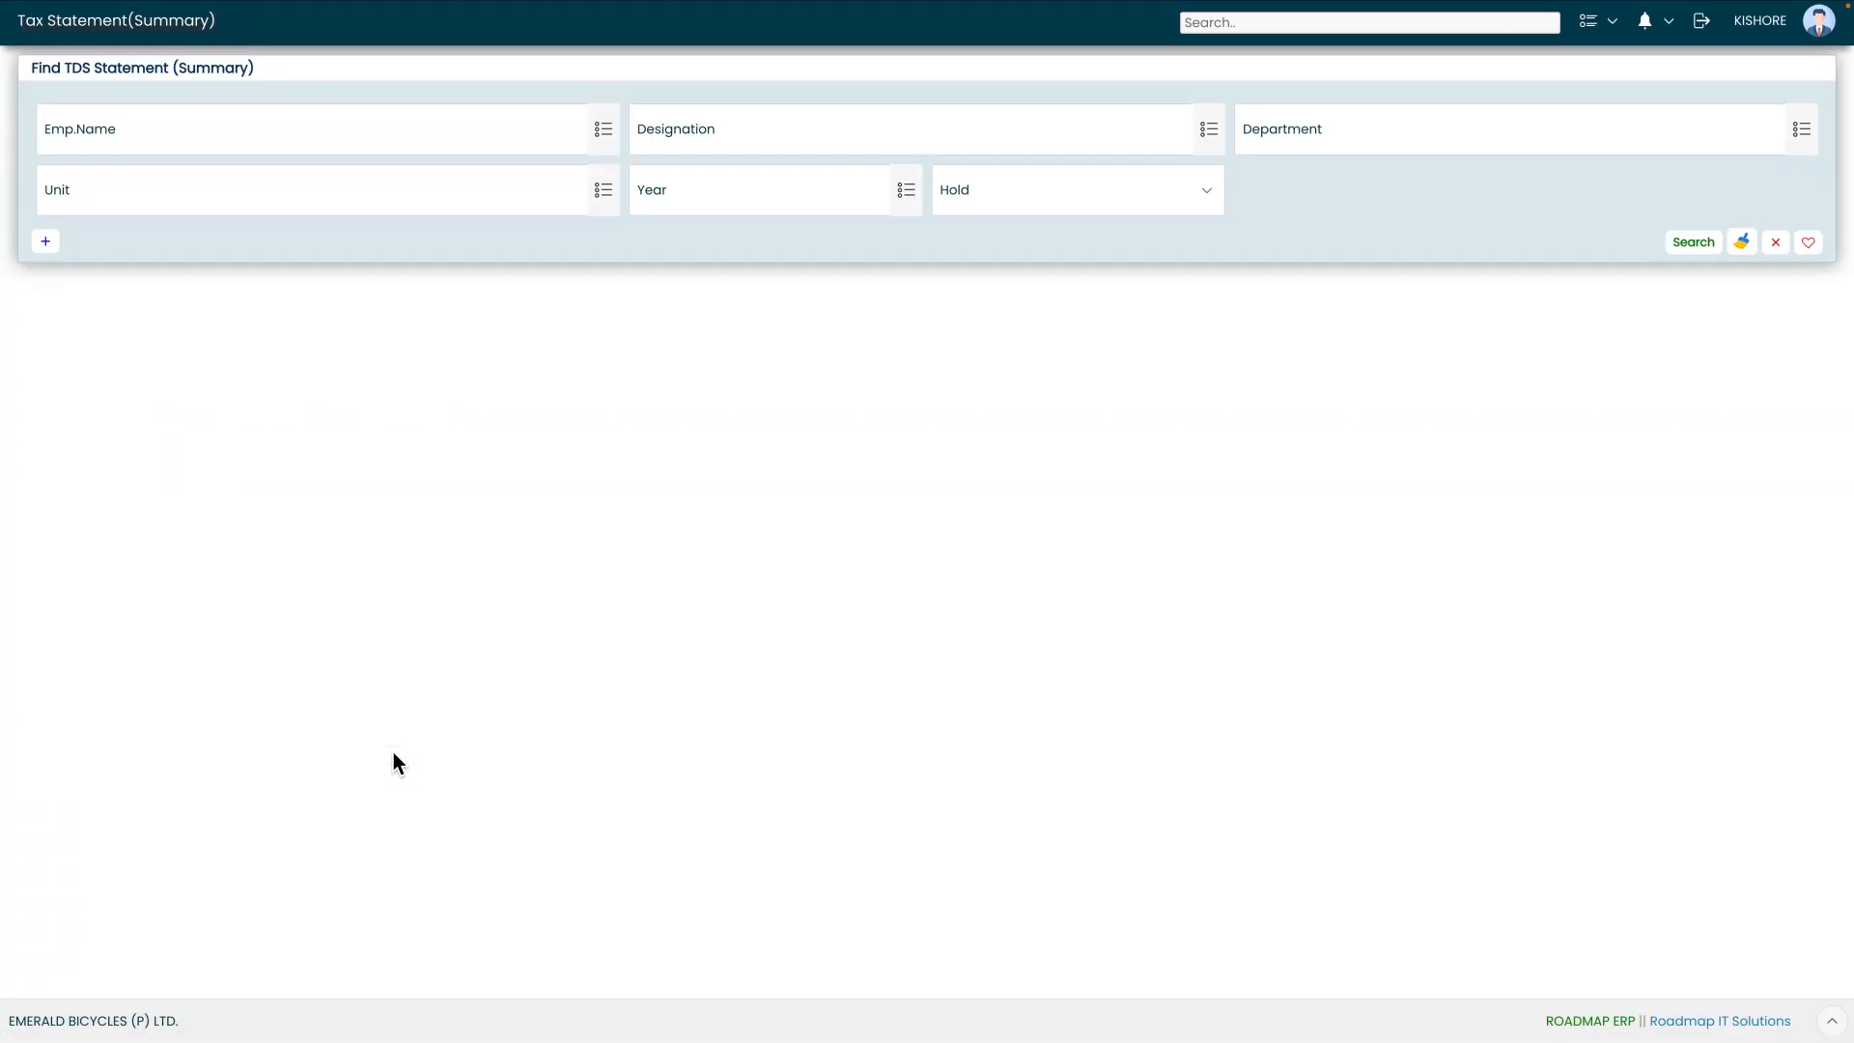
# Search tax statement summaries for the selected employee, listing two records
pyautogui.click(602, 130)
pyautogui.write('nares')
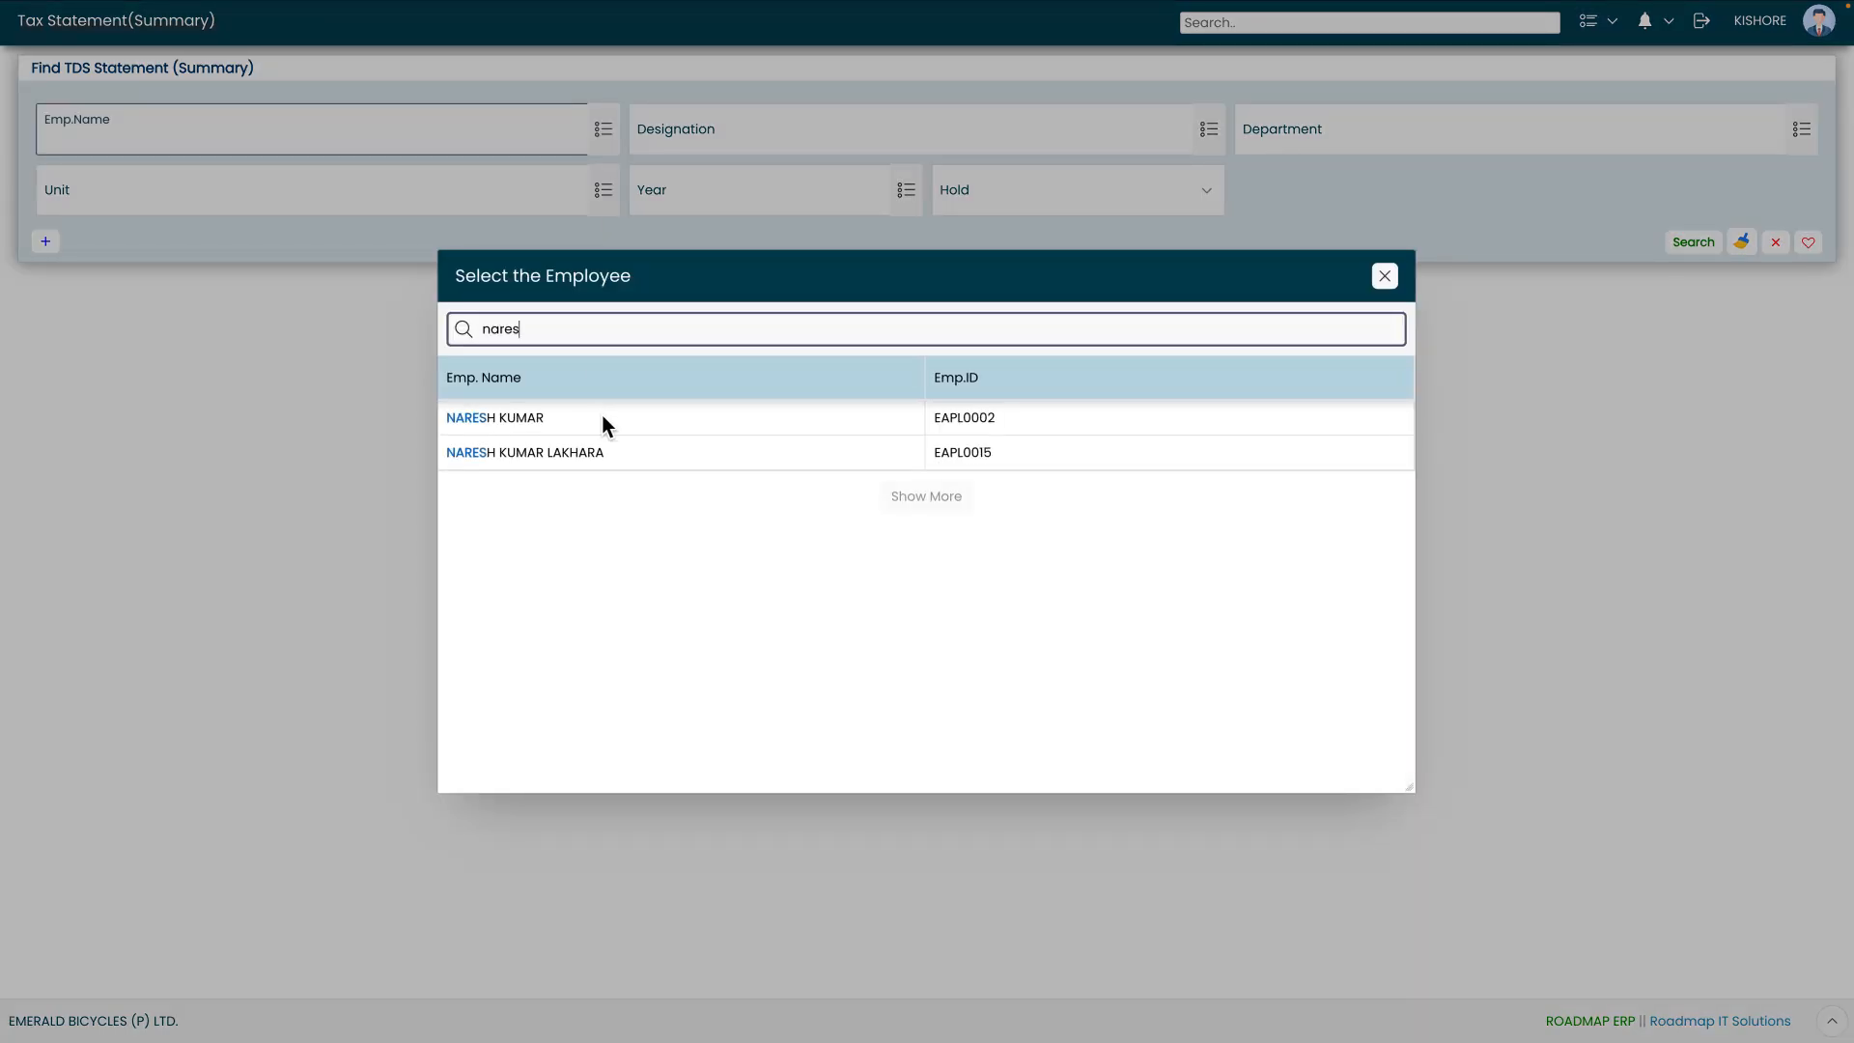
pyautogui.doubleClick(601, 420)
pyautogui.click(1695, 250)
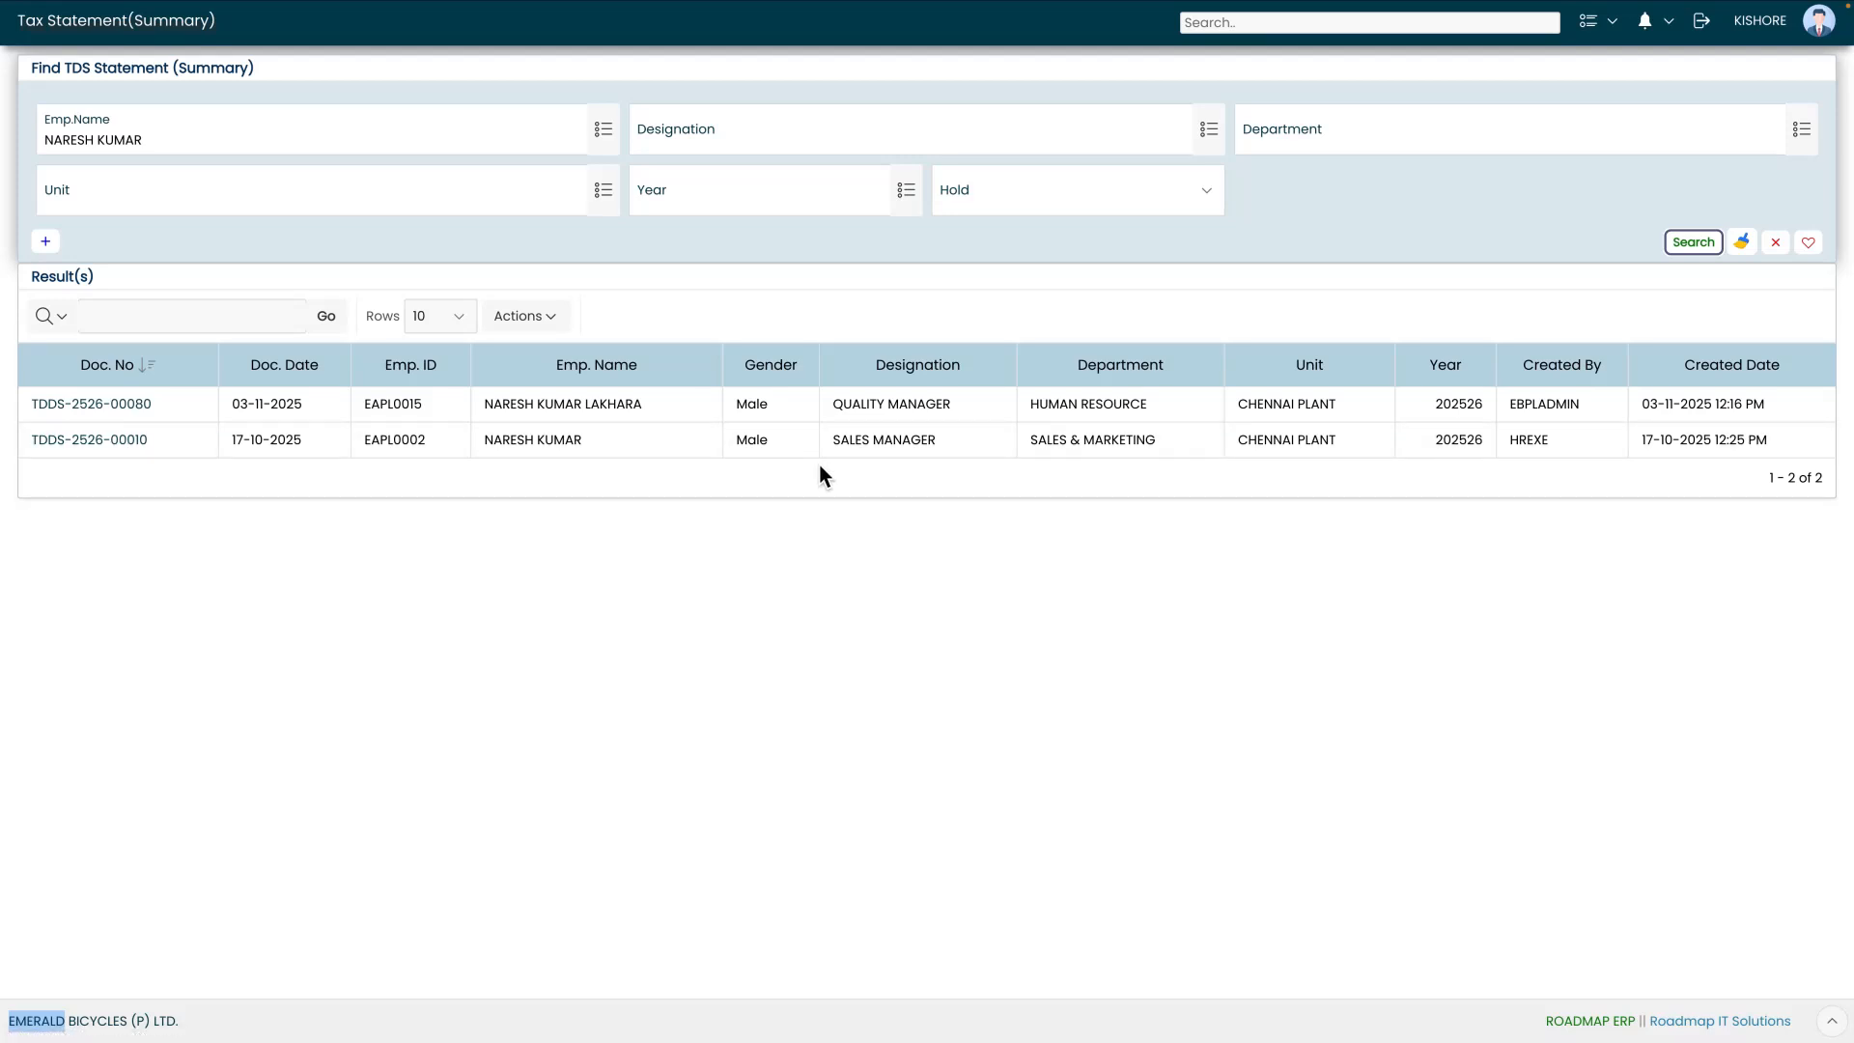
pyautogui.click(106, 442)
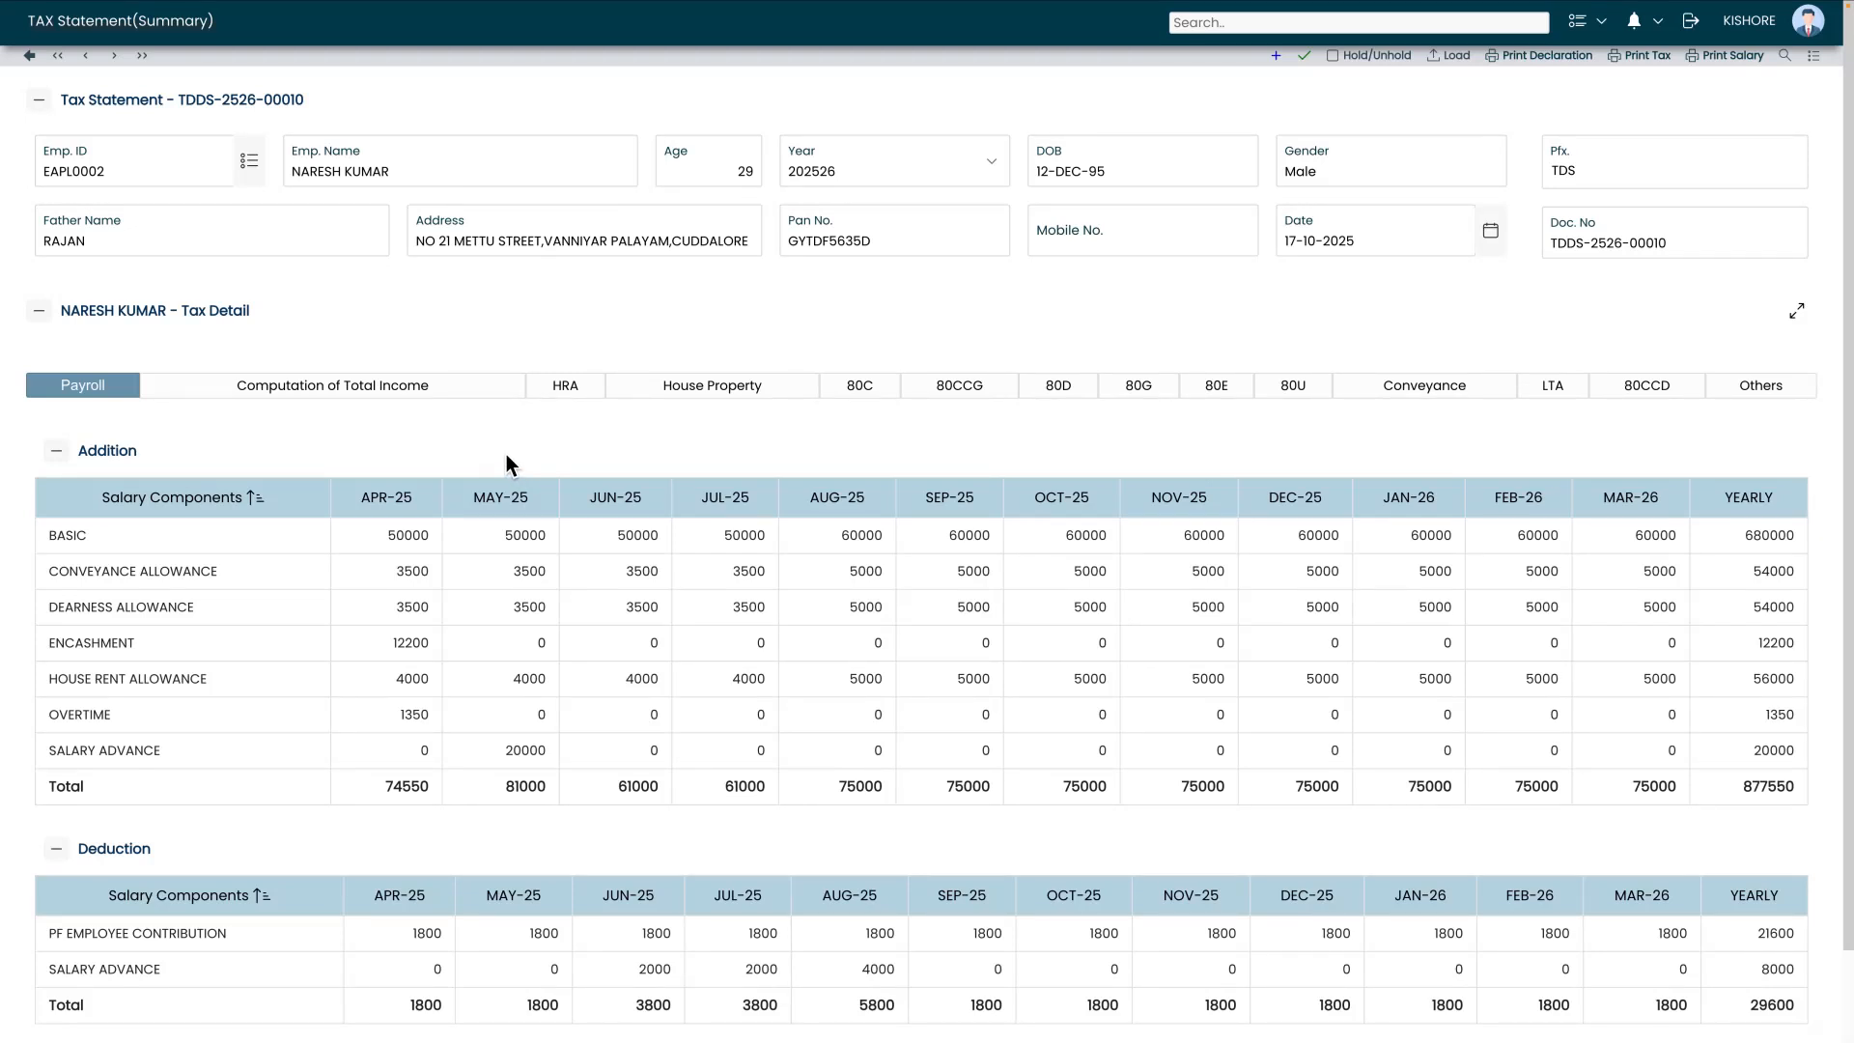
pyautogui.click(160, 162)
pyautogui.click(409, 170)
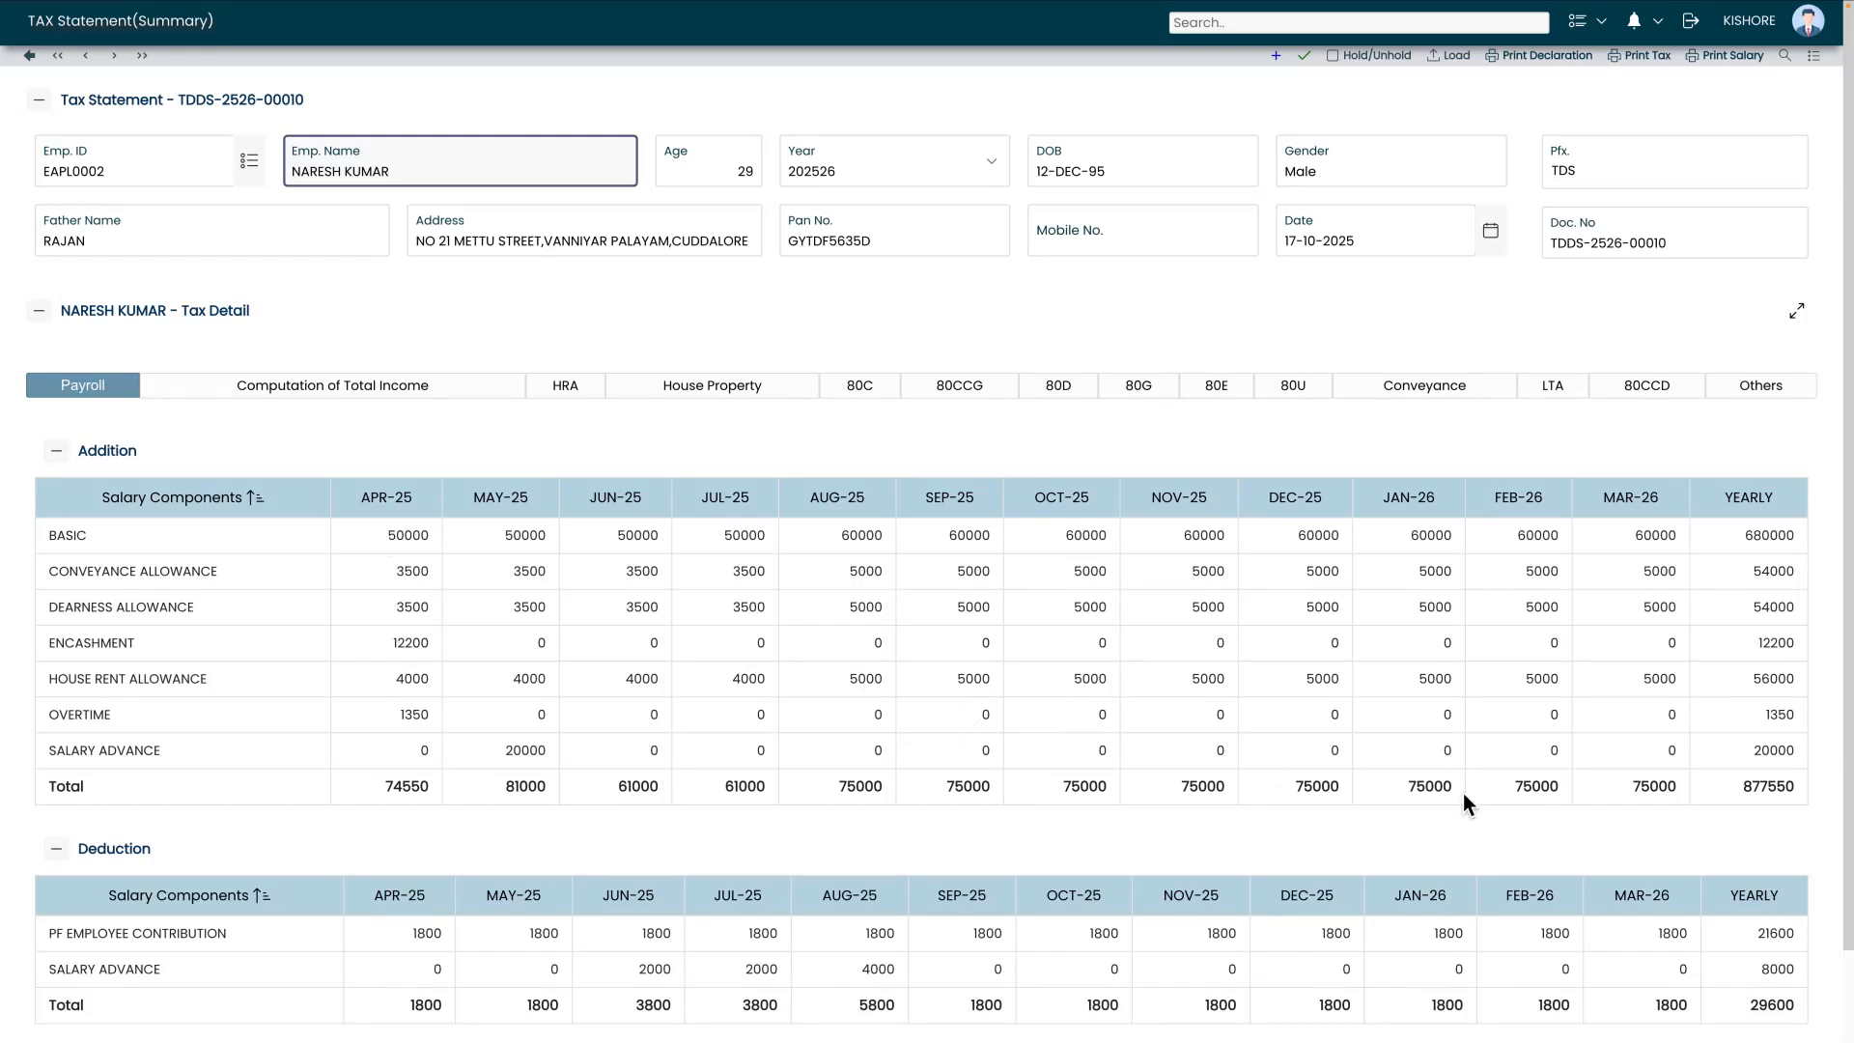
pyautogui.scroll(-1, 385, 717)
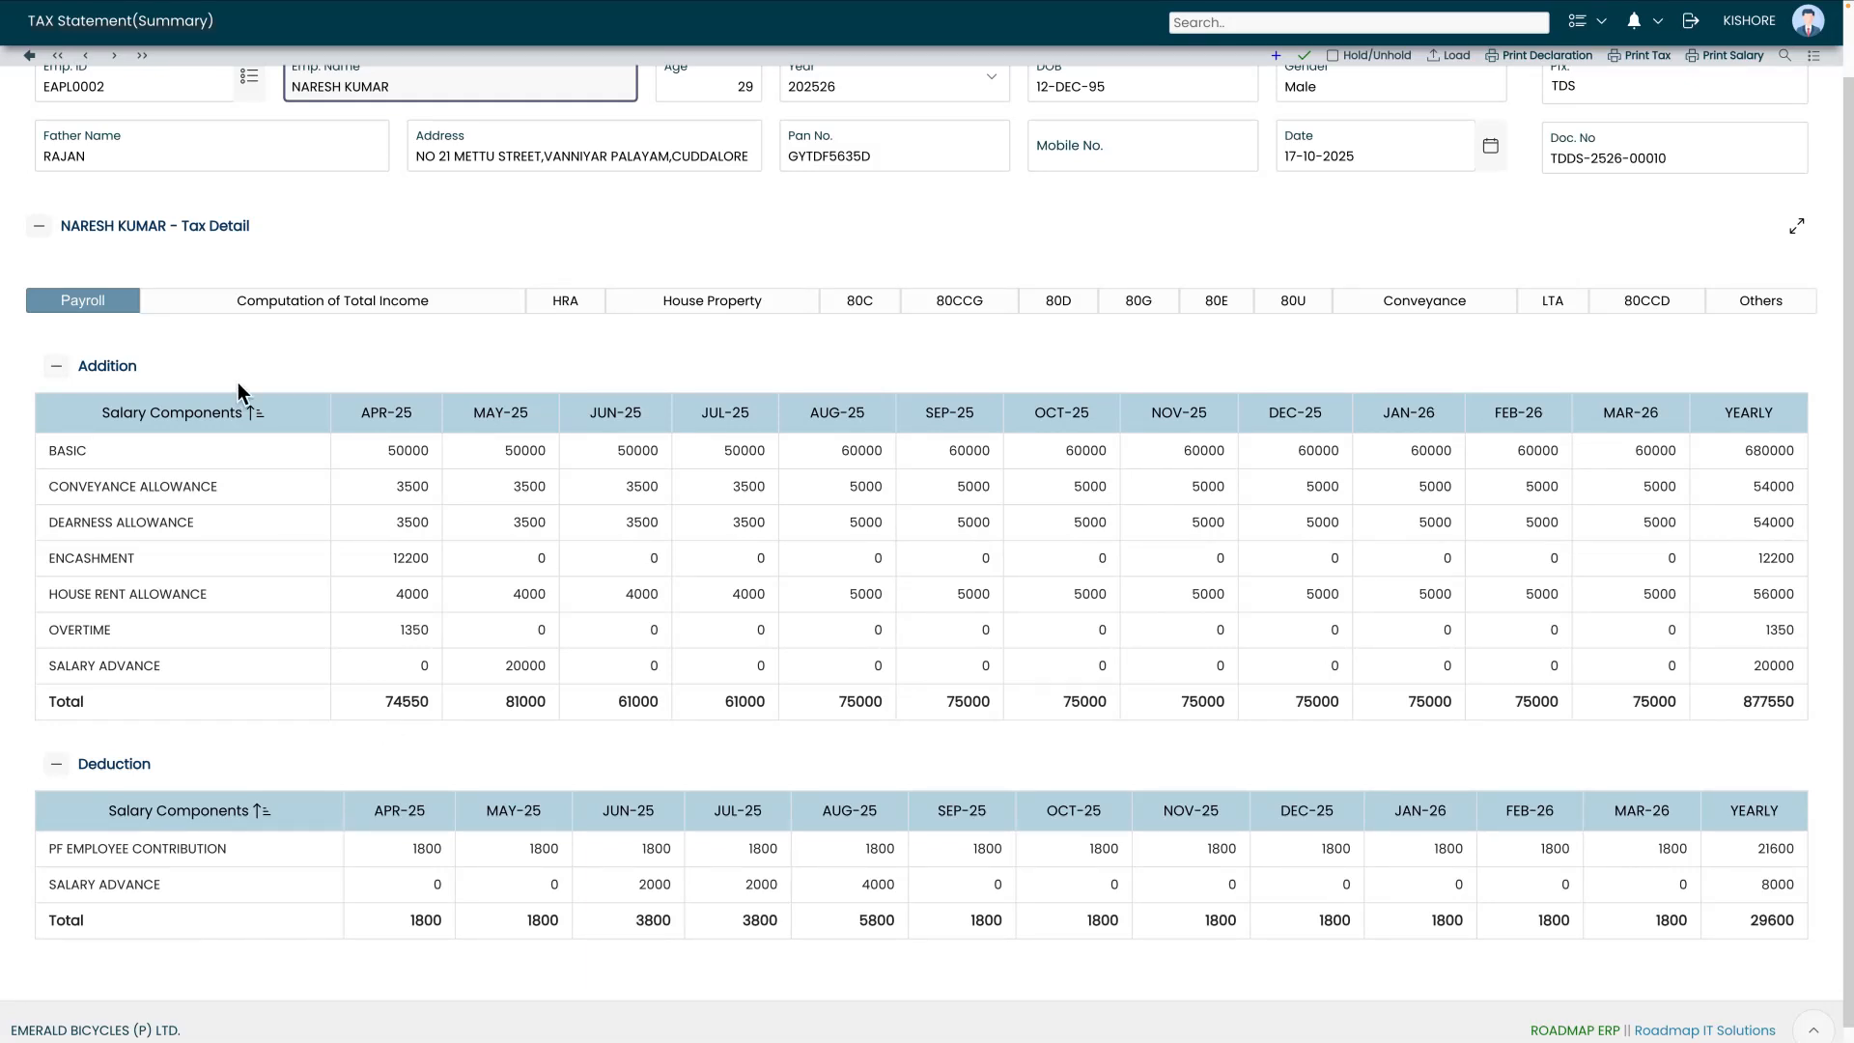
# In Computation of Total Income, check salary income 8,77,550.00 and Sec.10 exemption 76,600.00
pyautogui.click(324, 307)
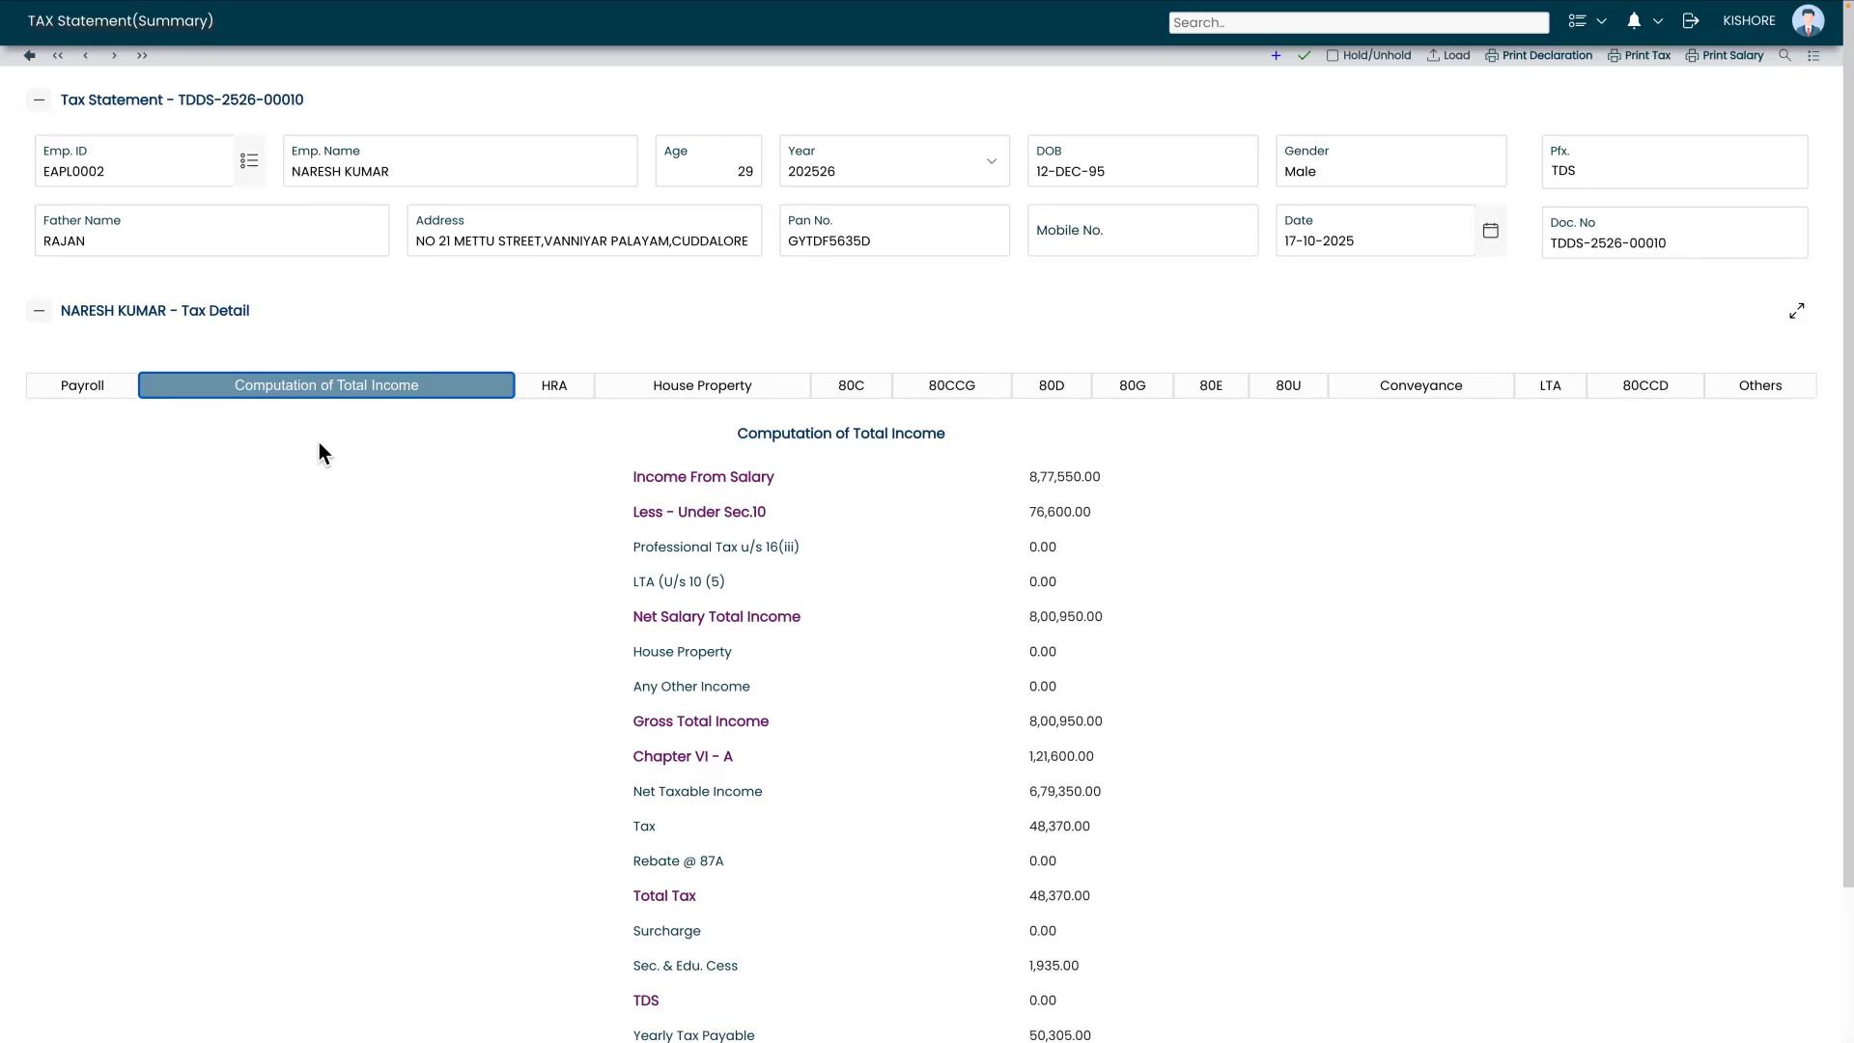
pyautogui.scroll(-2, 321, 444)
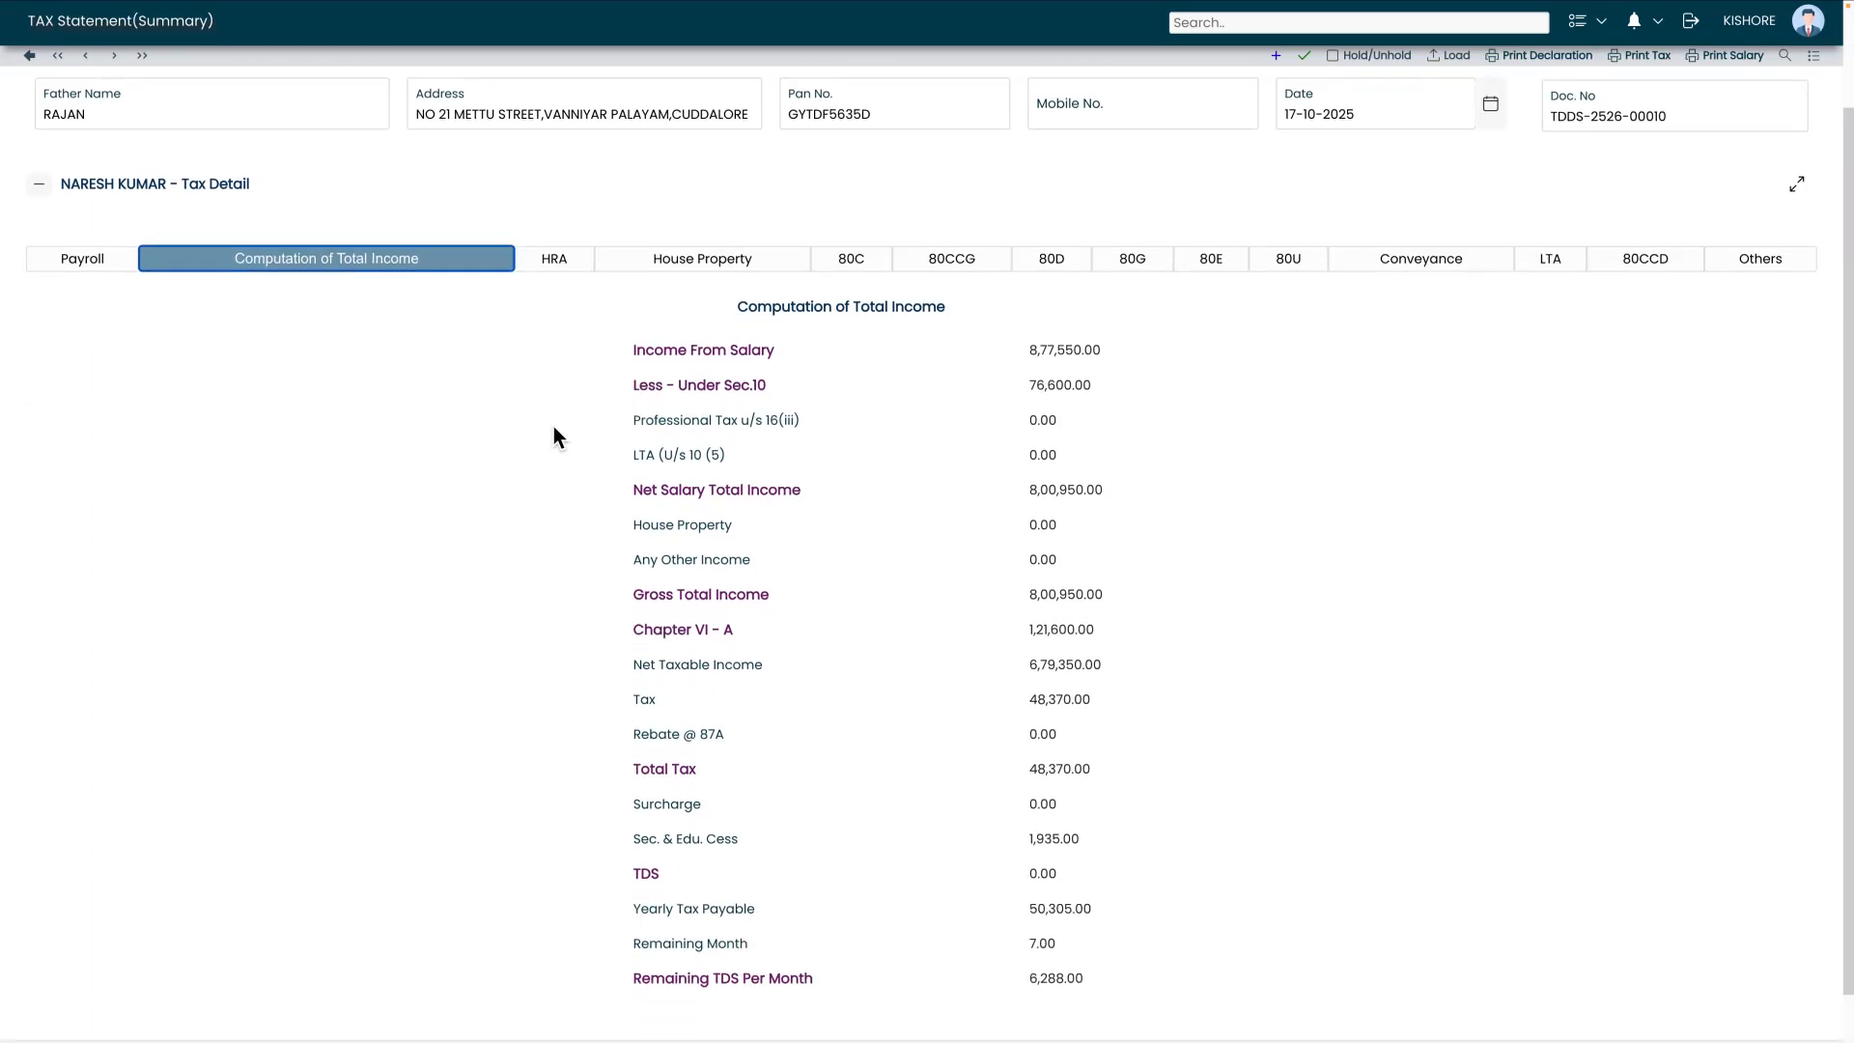
pyautogui.moveTo(630, 356); pyautogui.dragTo(789, 354)
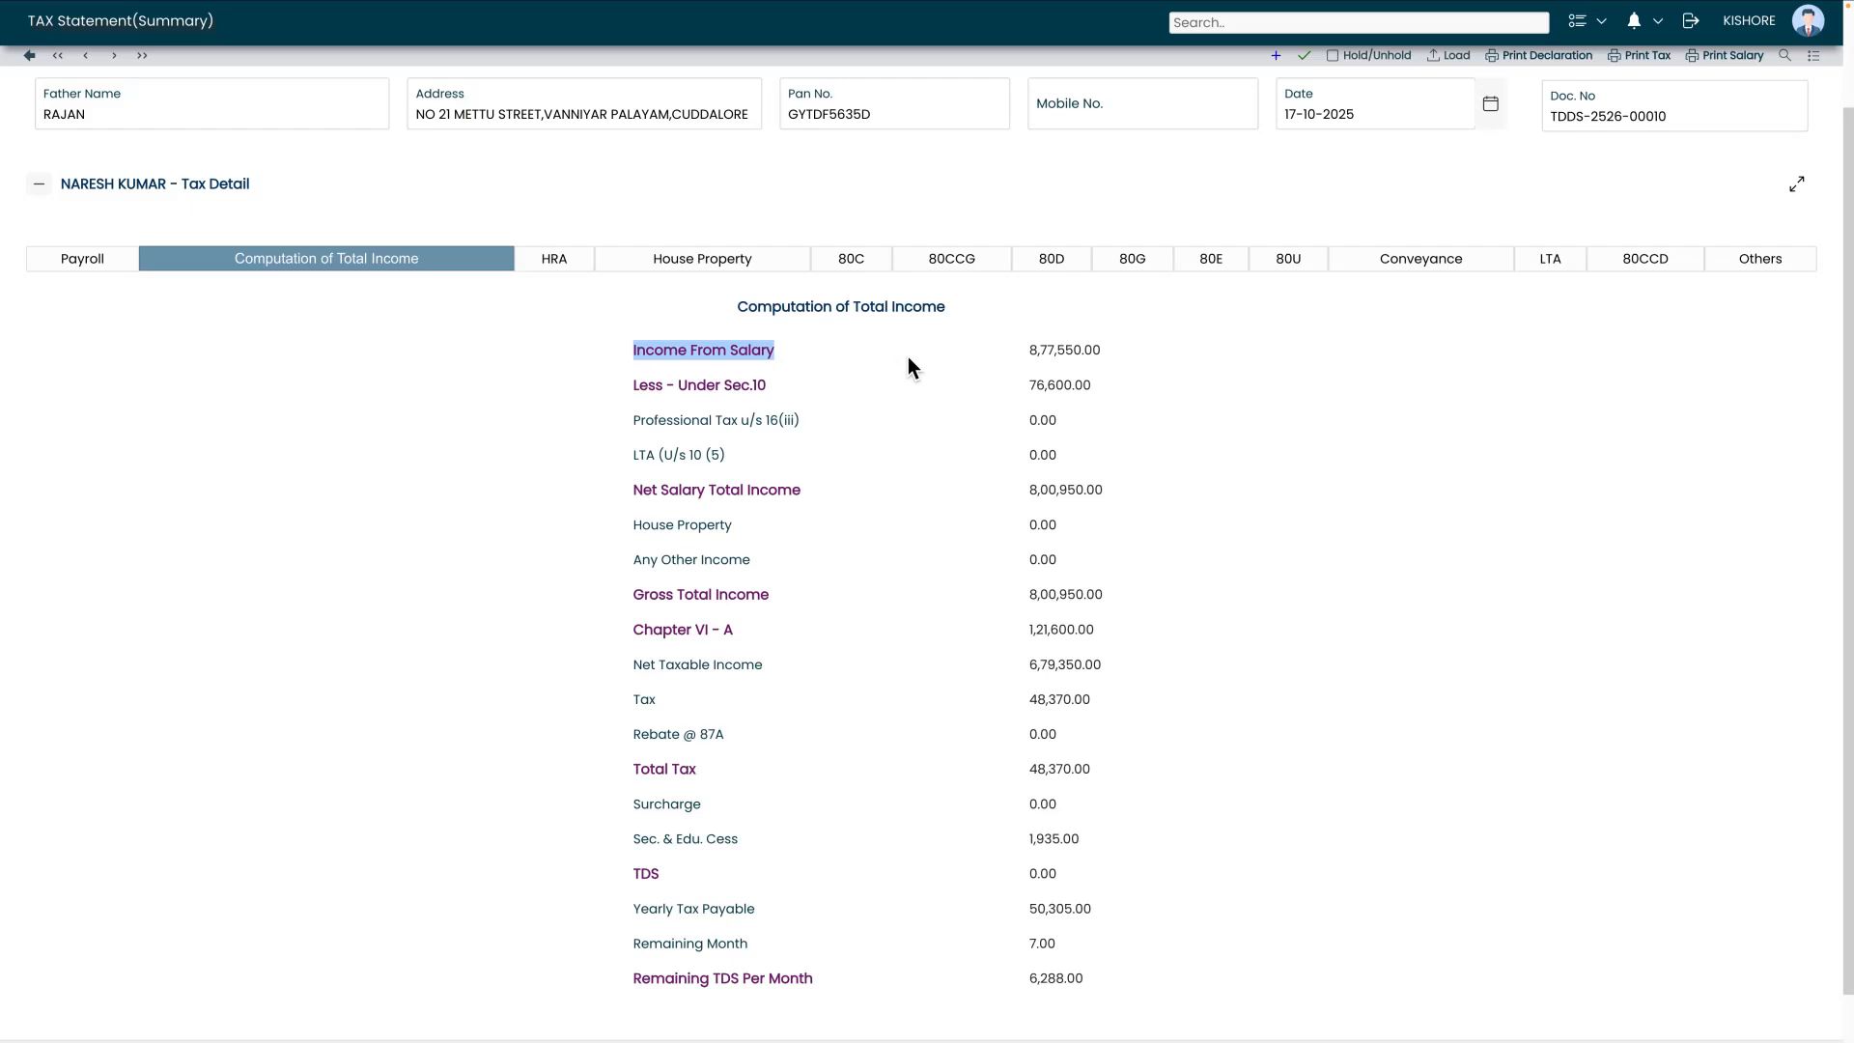
pyautogui.moveTo(1024, 352); pyautogui.dragTo(1104, 356)
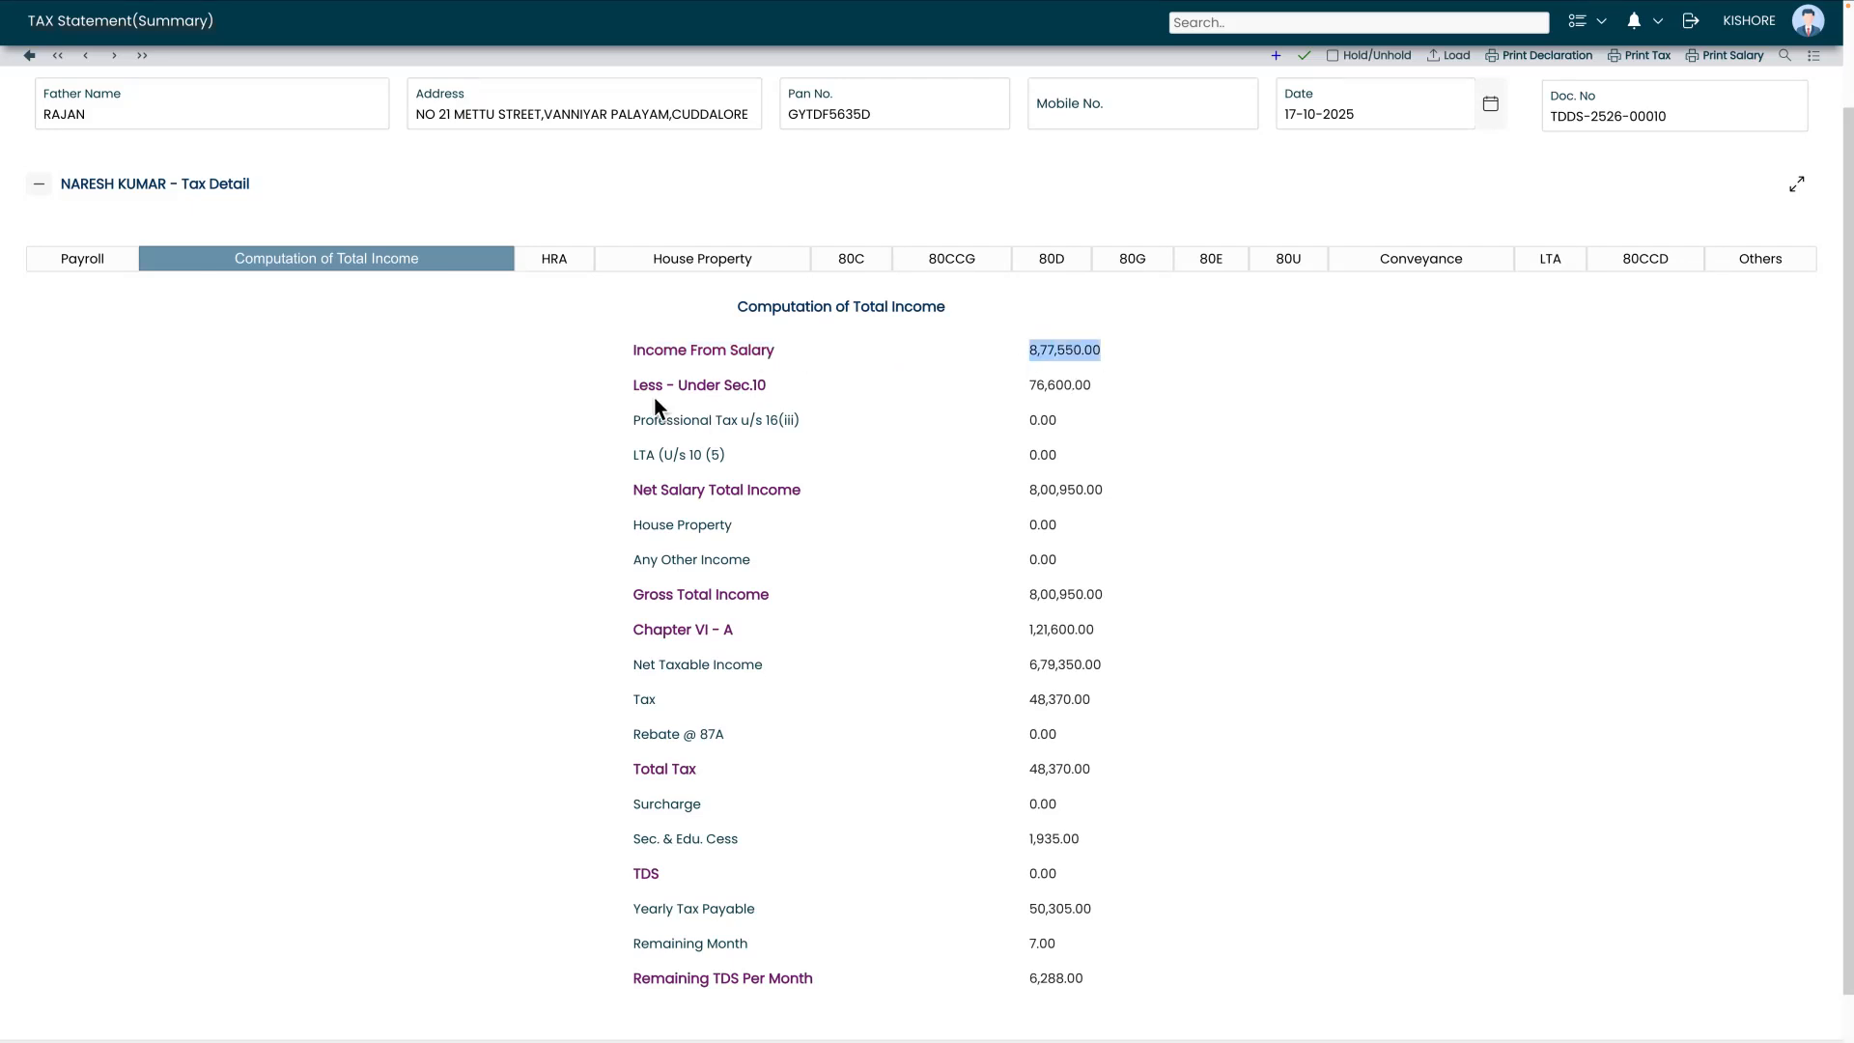
pyautogui.moveTo(632, 387); pyautogui.dragTo(786, 388)
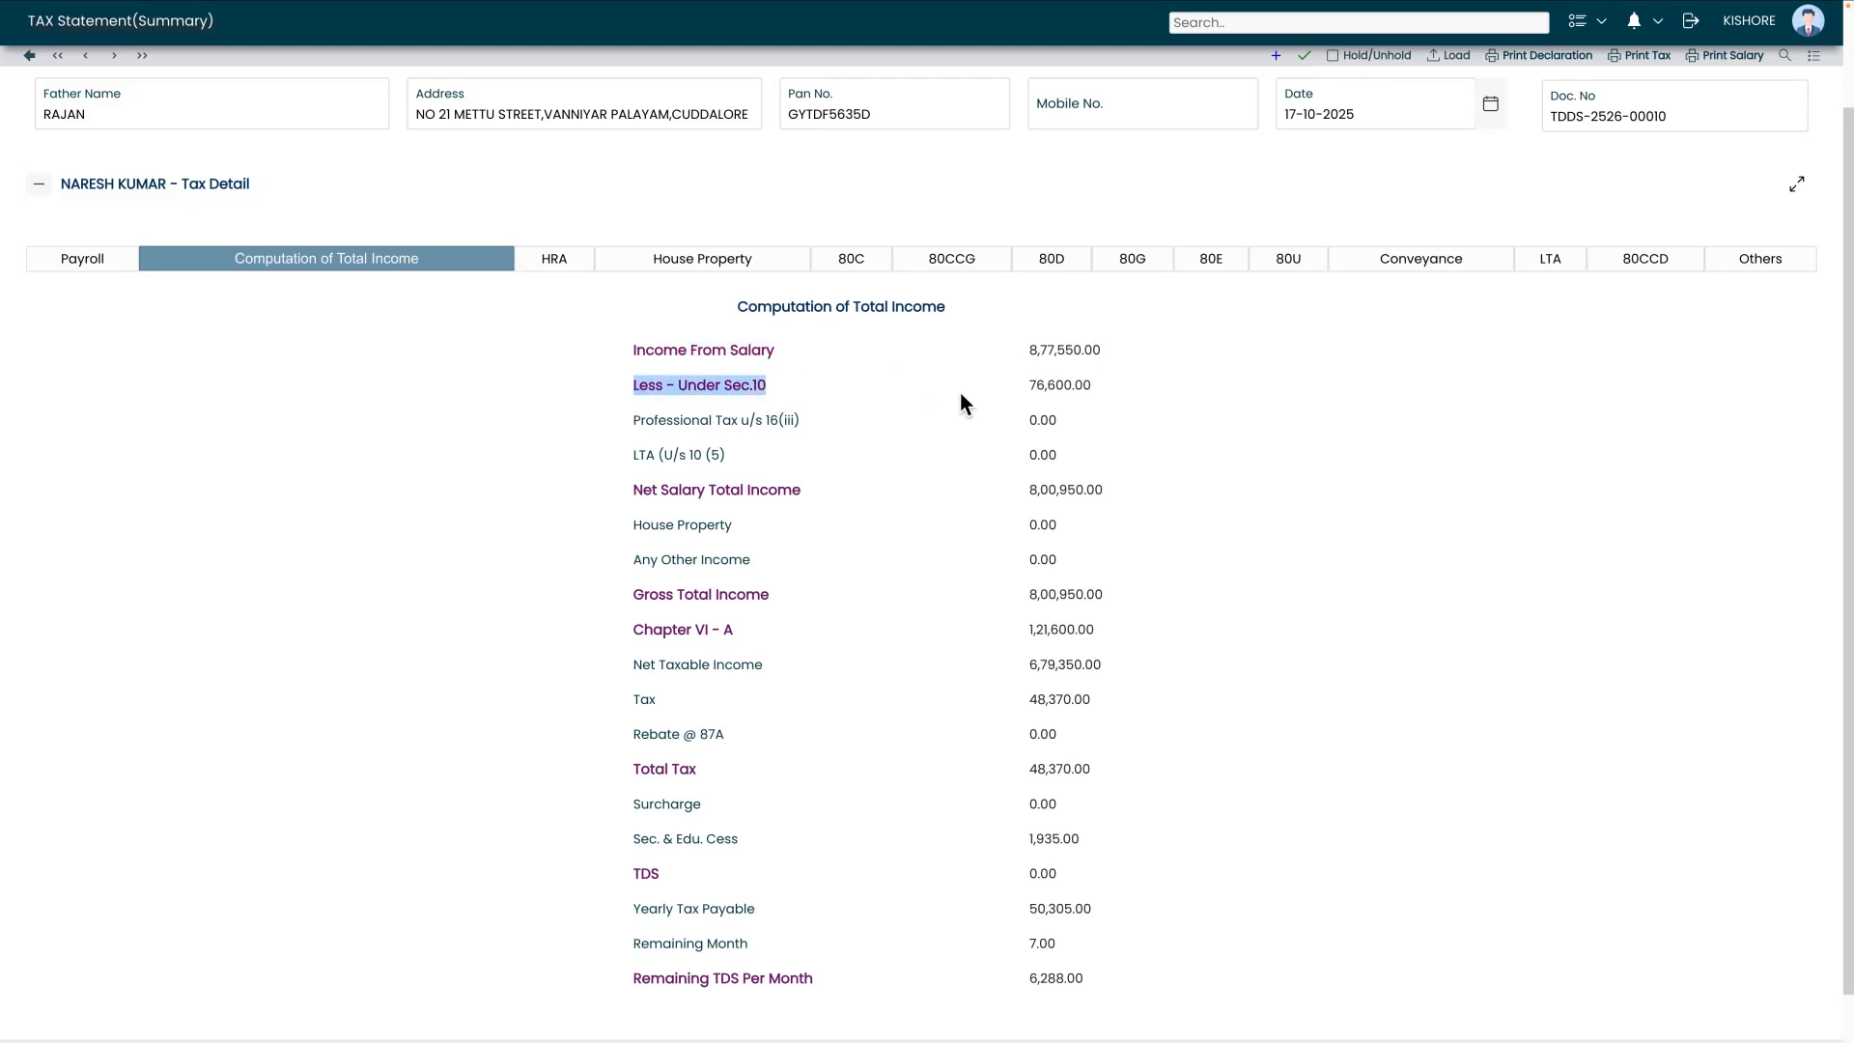
pyautogui.moveTo(1027, 389); pyautogui.dragTo(1192, 385)
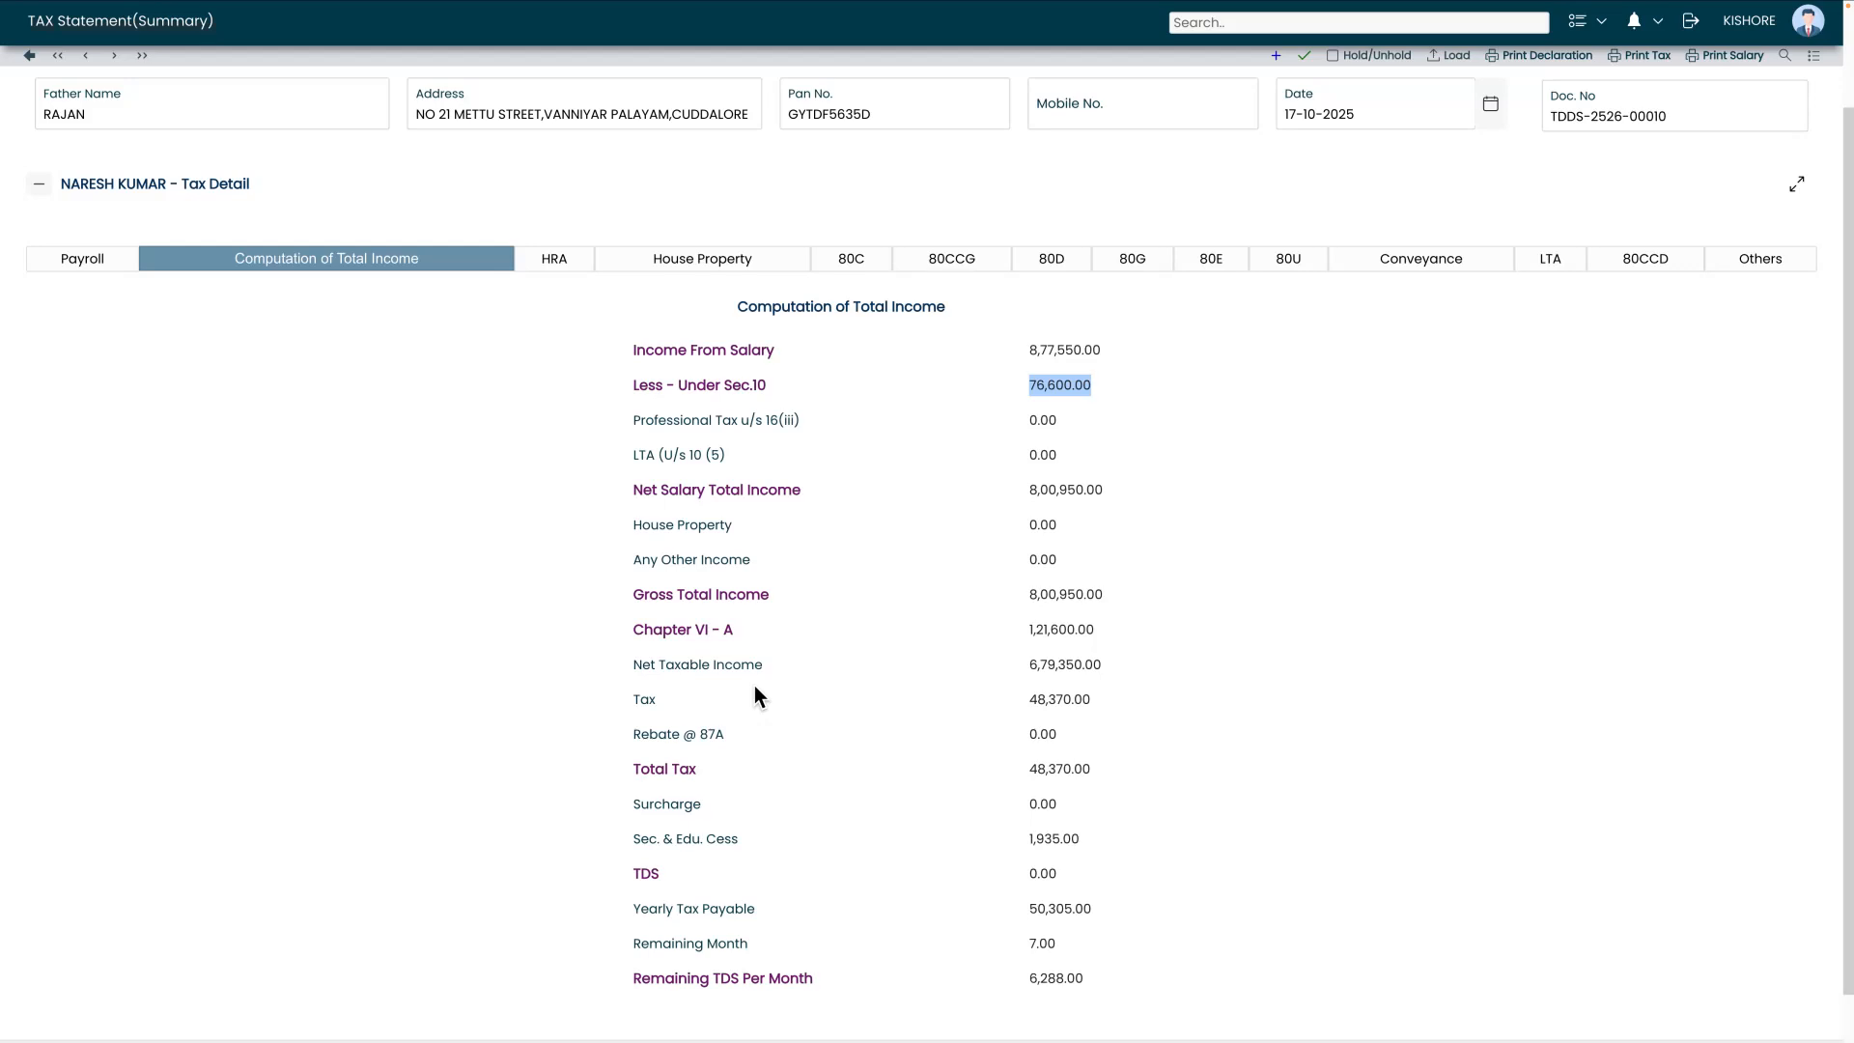
# Check the Remaining TDS Per Month amount of 6,288.00
pyautogui.scroll(-1, 755, 695)
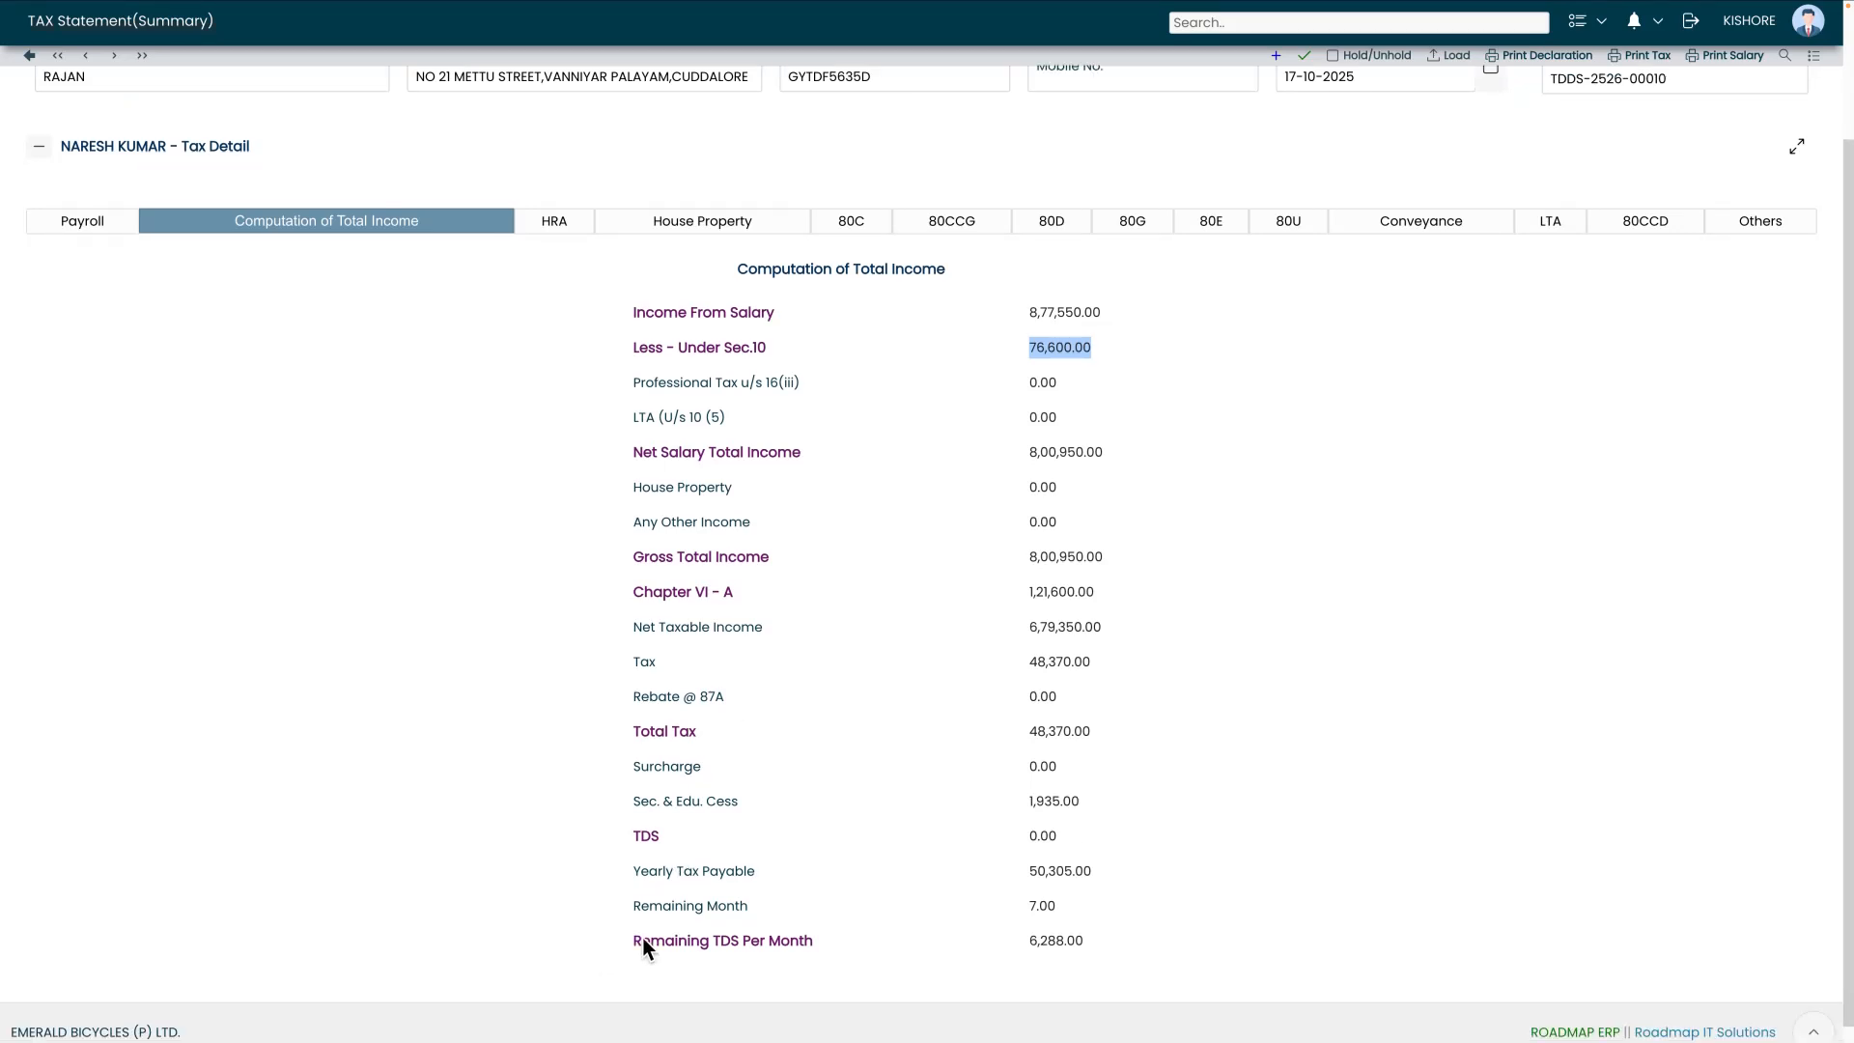
pyautogui.moveTo(635, 939); pyautogui.dragTo(699, 944)
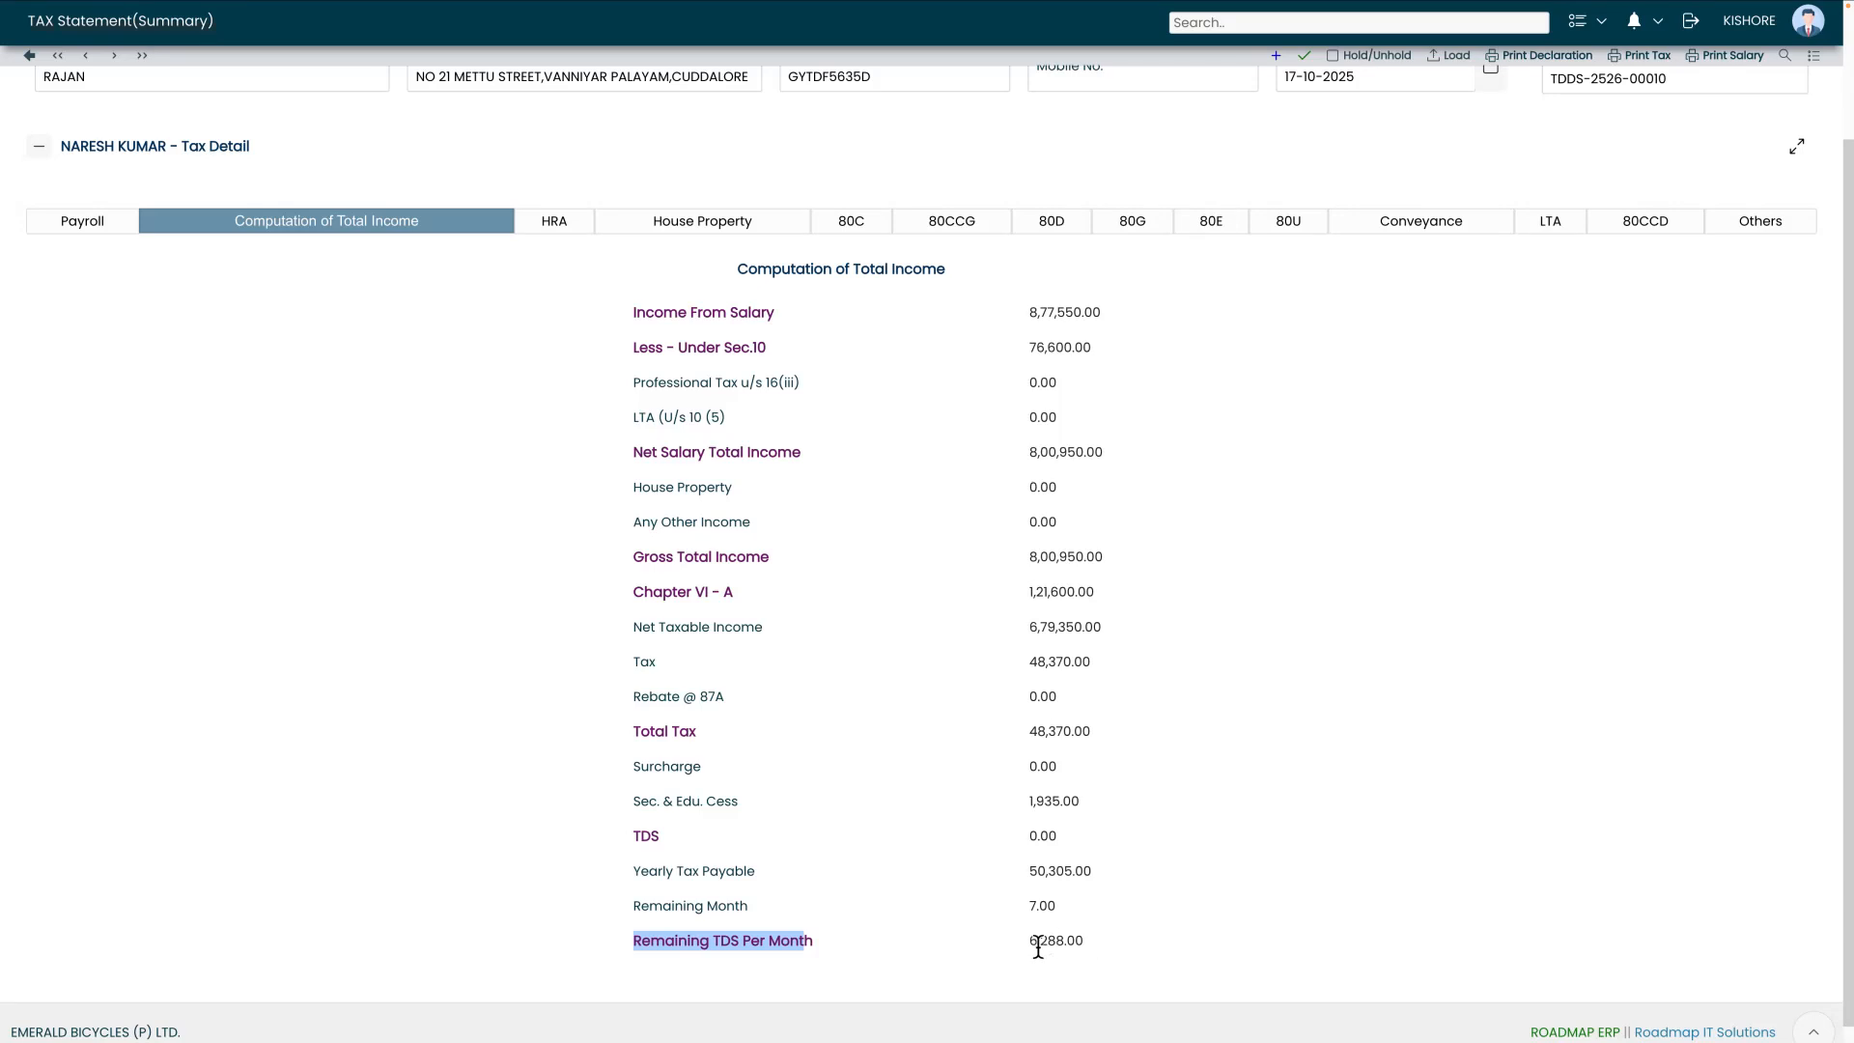
pyautogui.moveTo(1037, 941); pyautogui.dragTo(1080, 945)
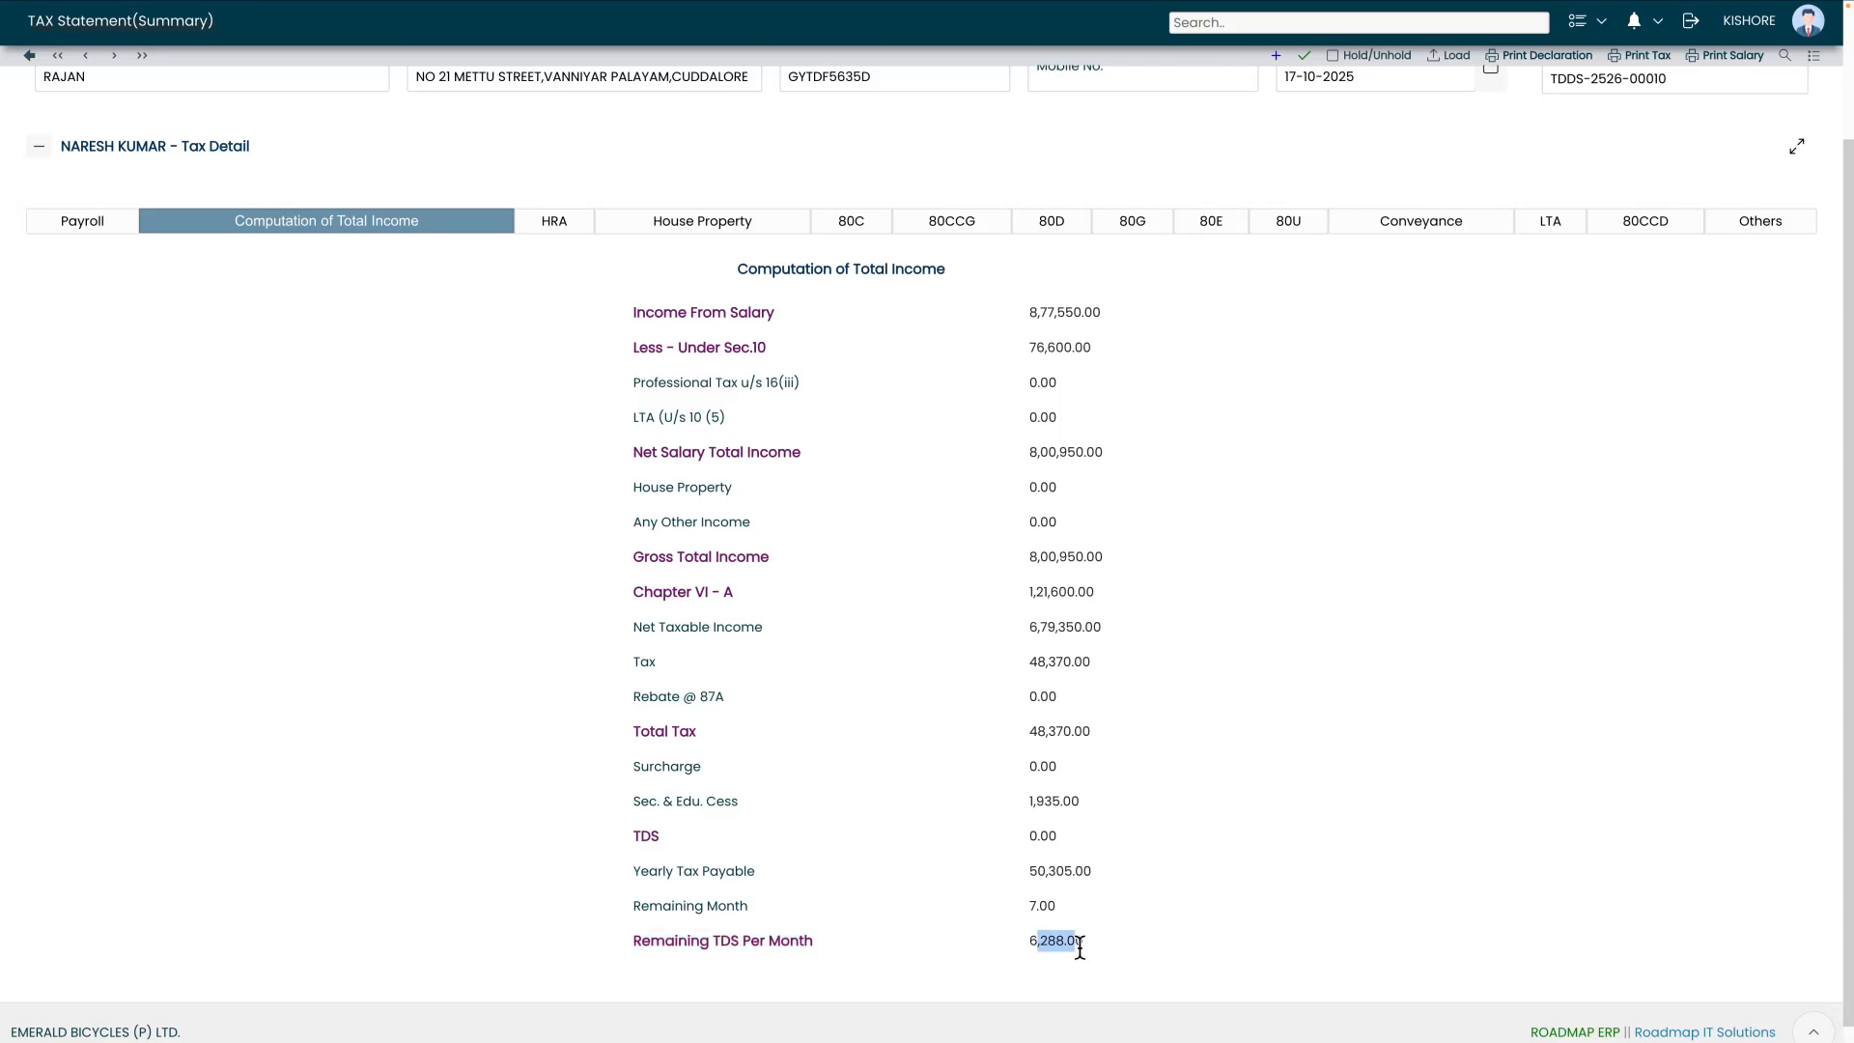